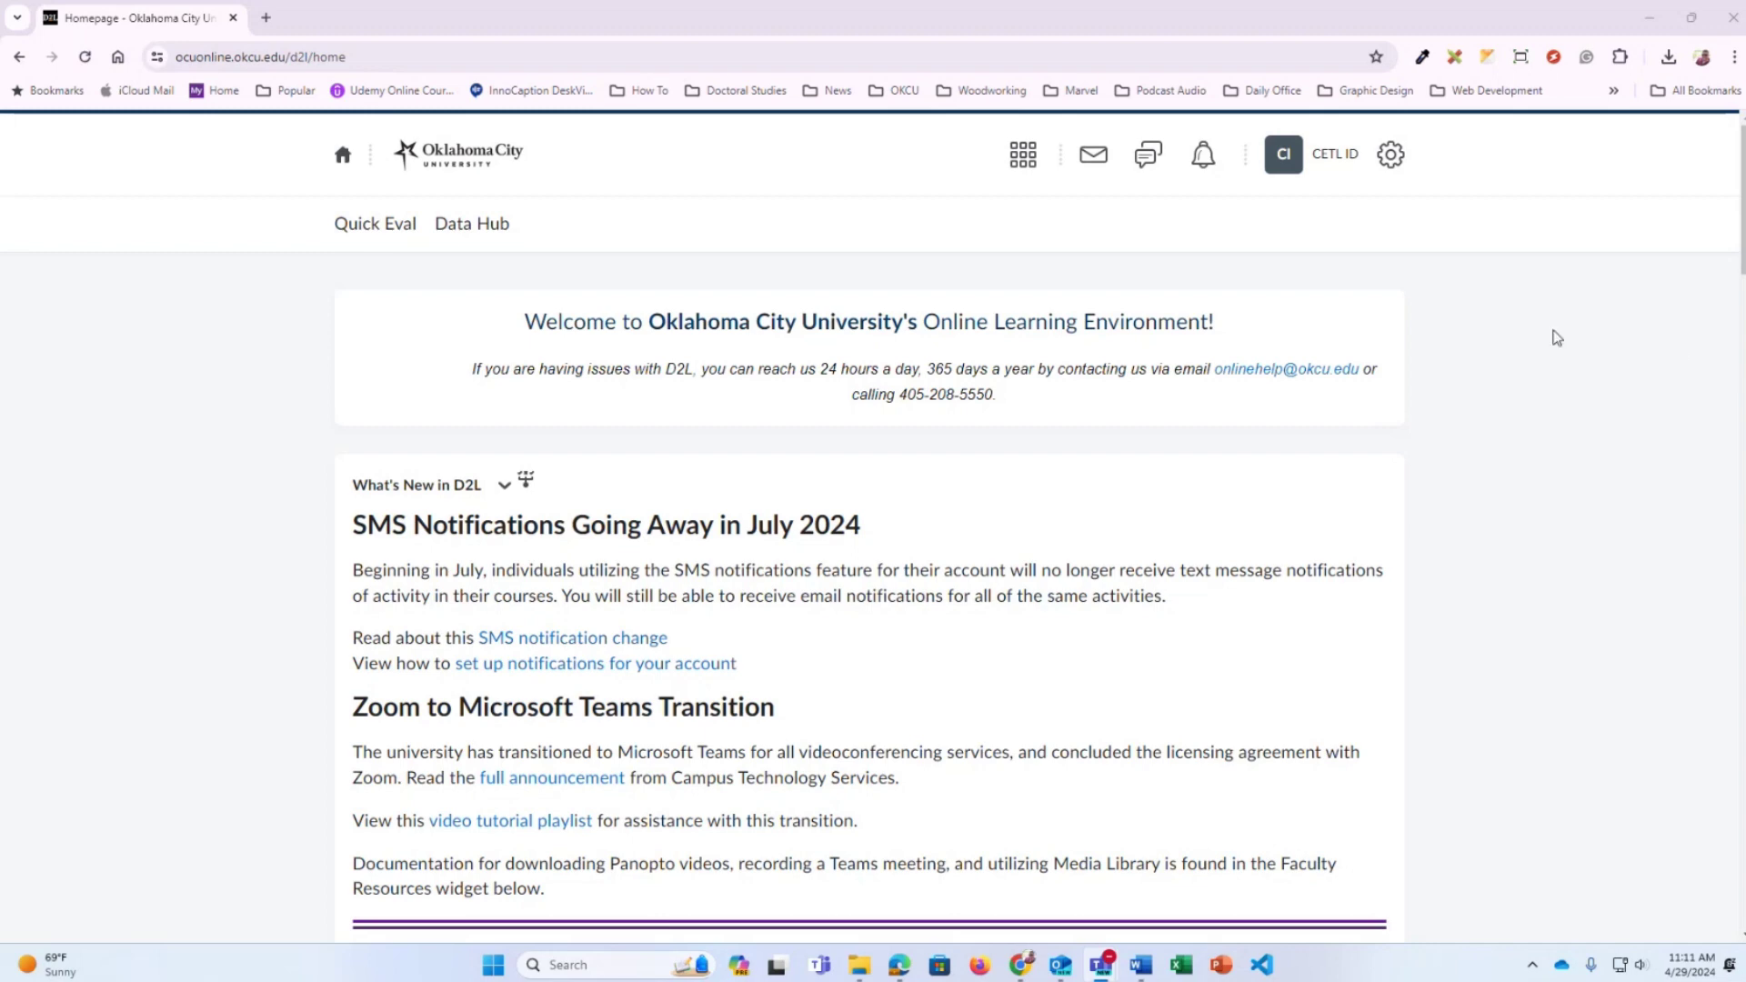
Open the instructor's sandbox course in D2L and look through its homepage as far as the Microsoft Teams Connector widget
left_click(1029, 171)
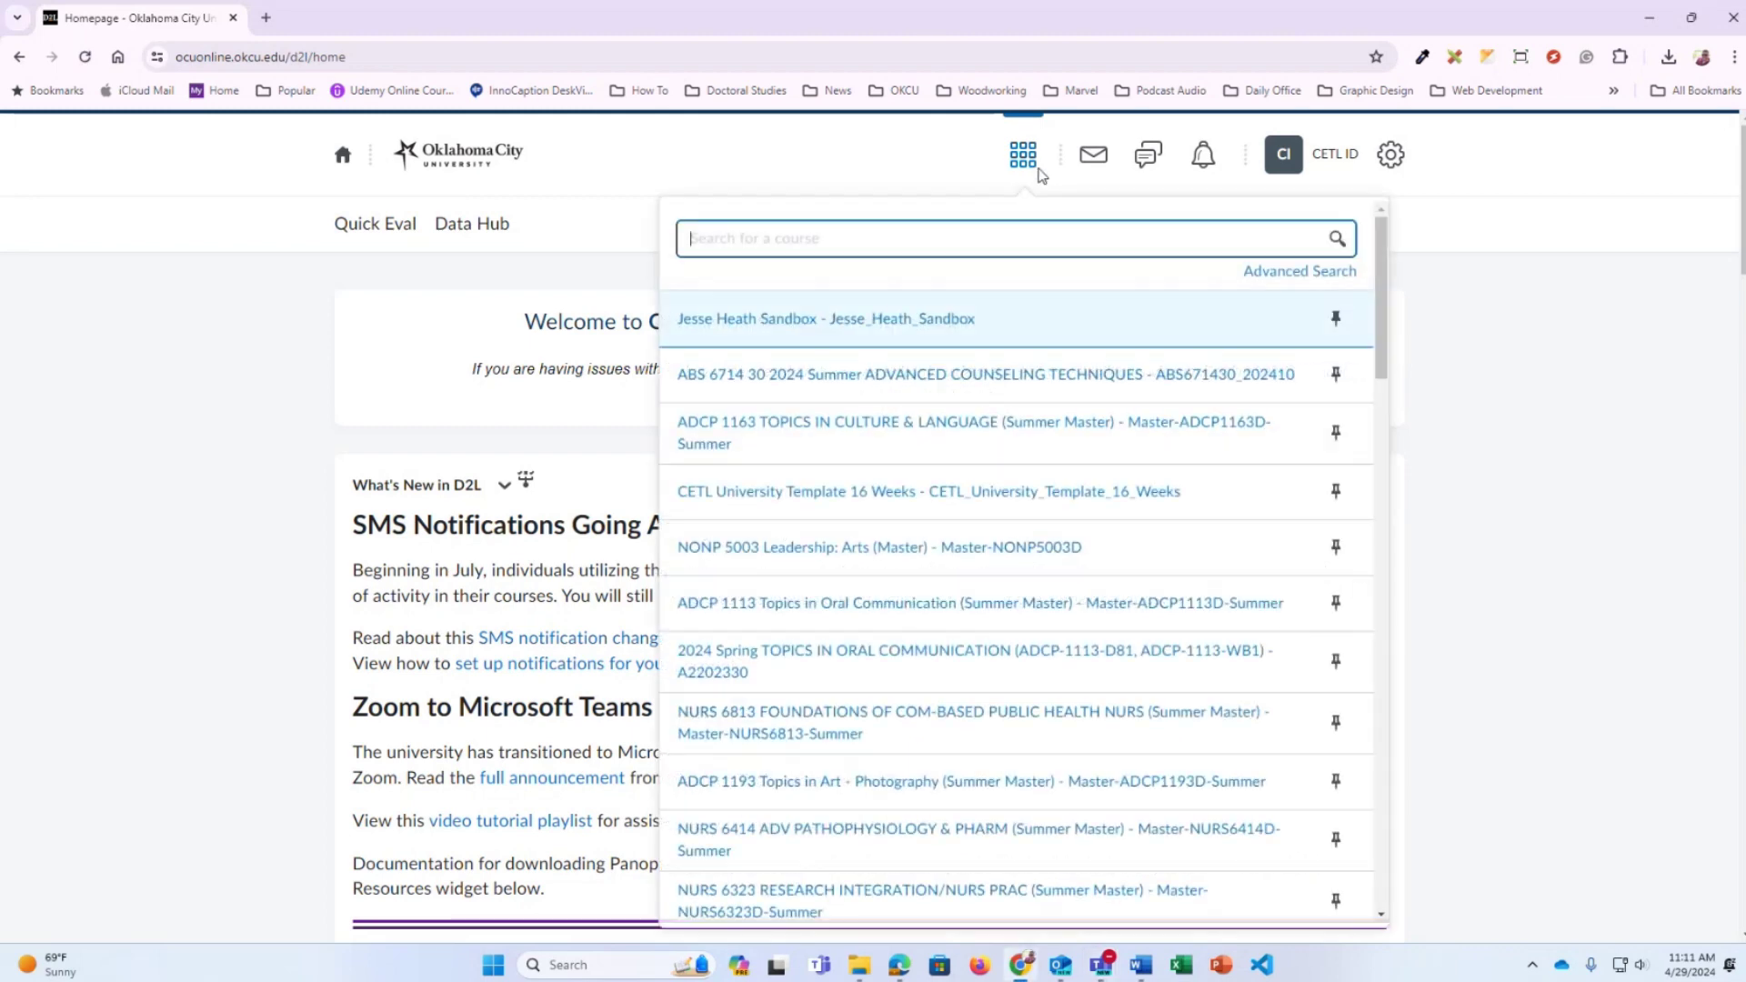
left_click(962, 320)
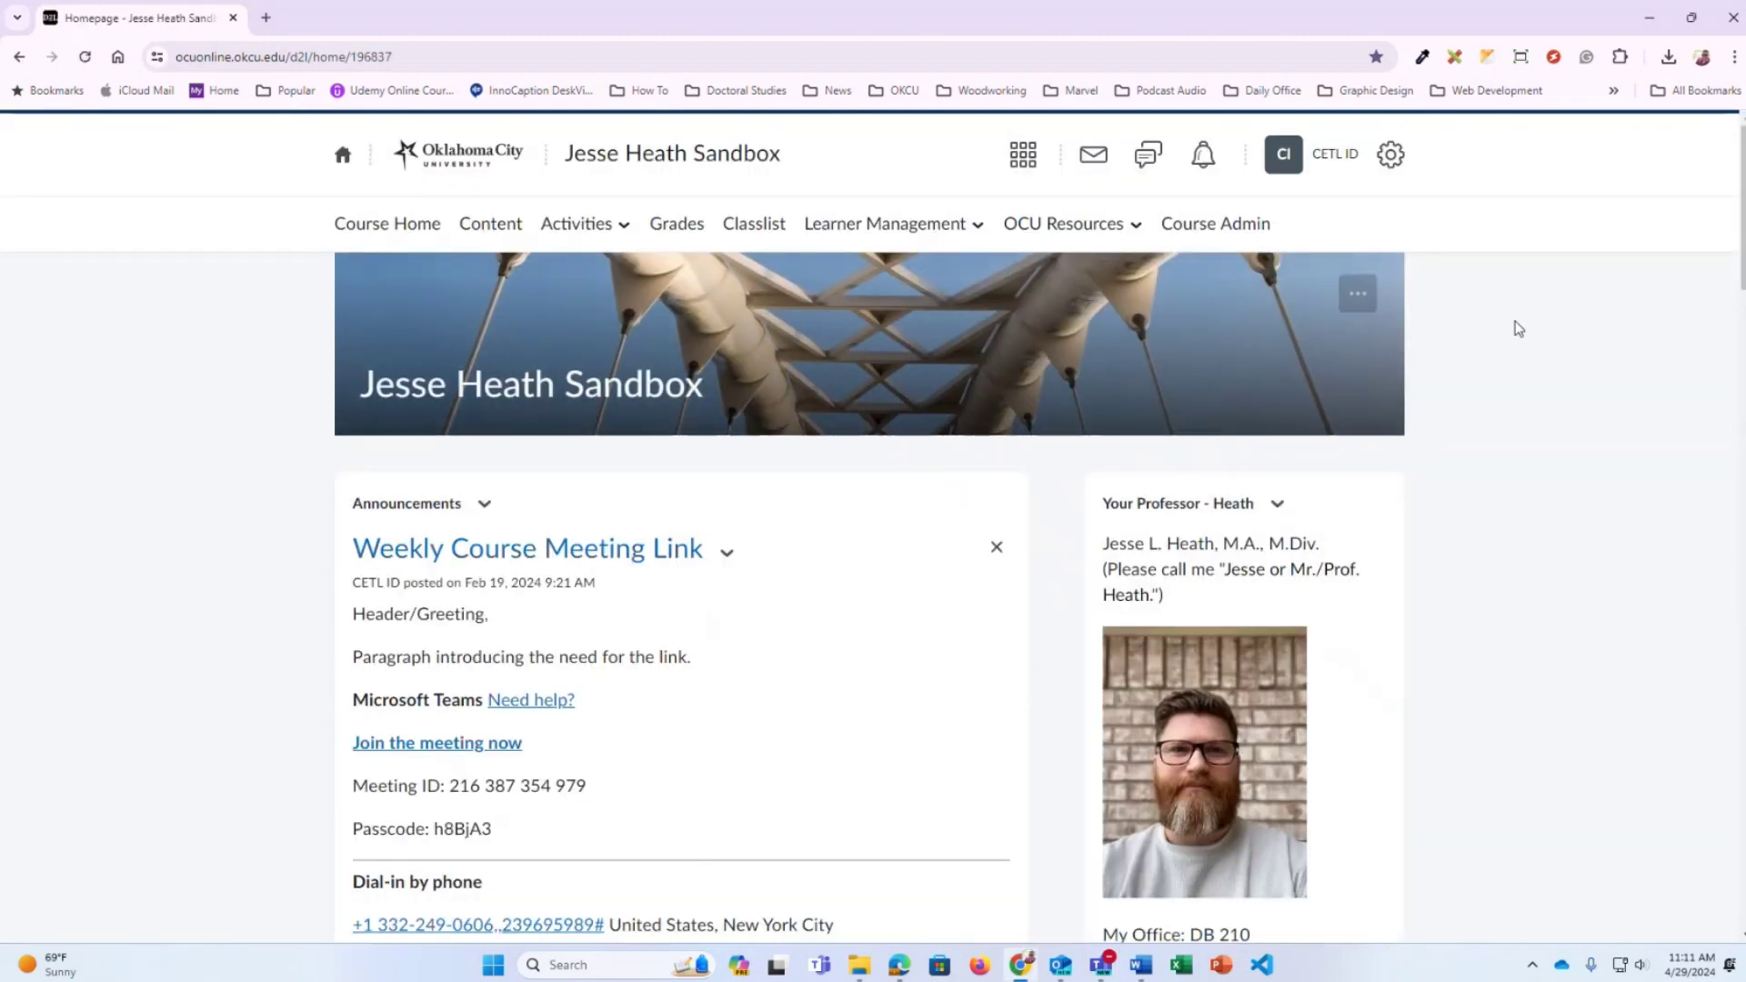
scroll(1734, 326, "down", 9)
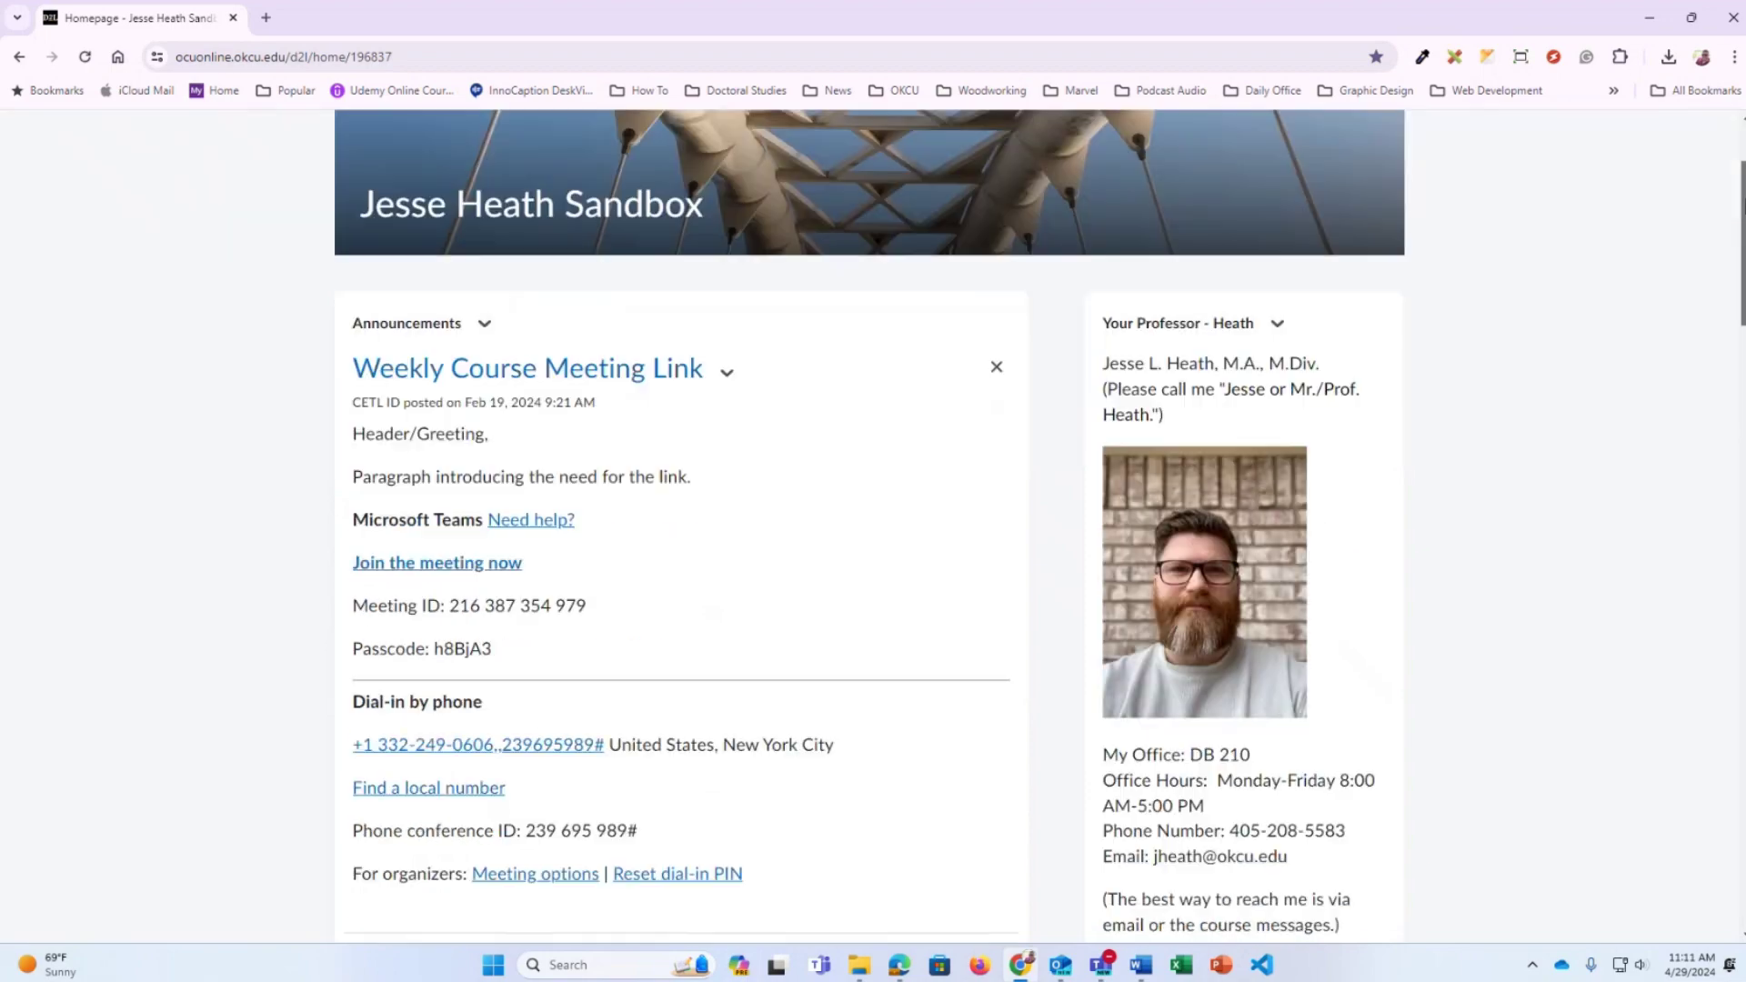
scroll(1734, 346, "down", 5)
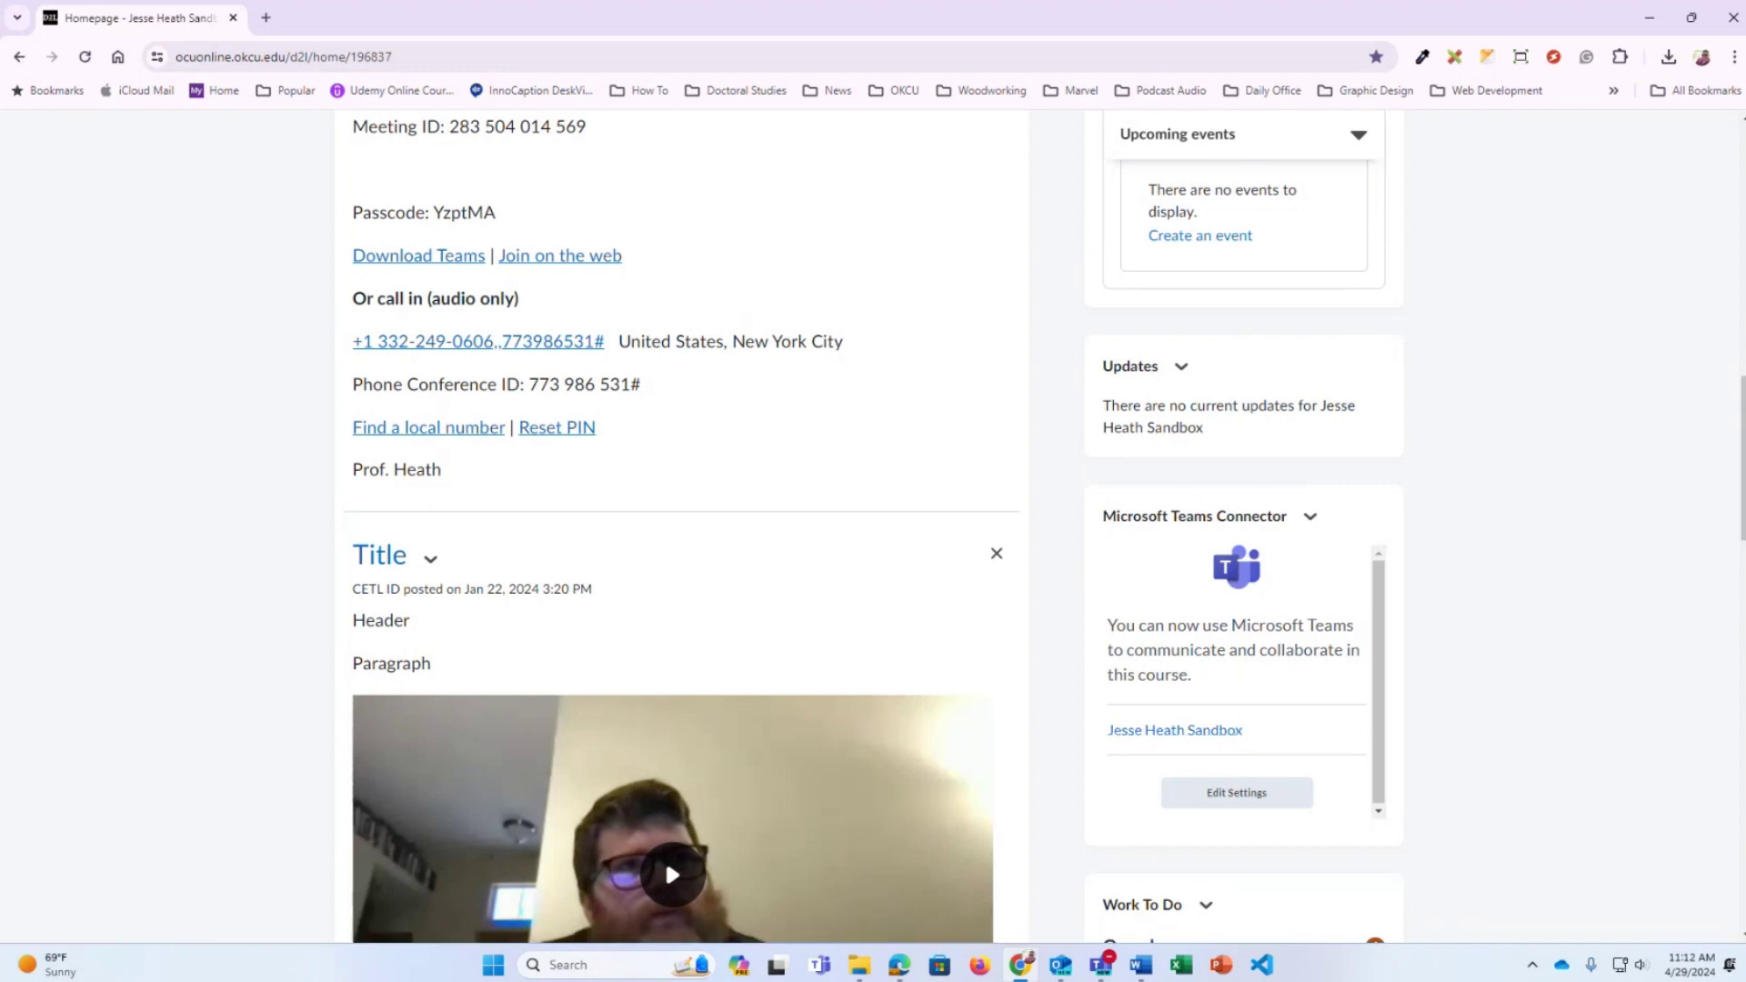
Switch to the Microsoft Teams web window, reposition it and enlarge it so all classes and teams fit
key("alt+Tab")
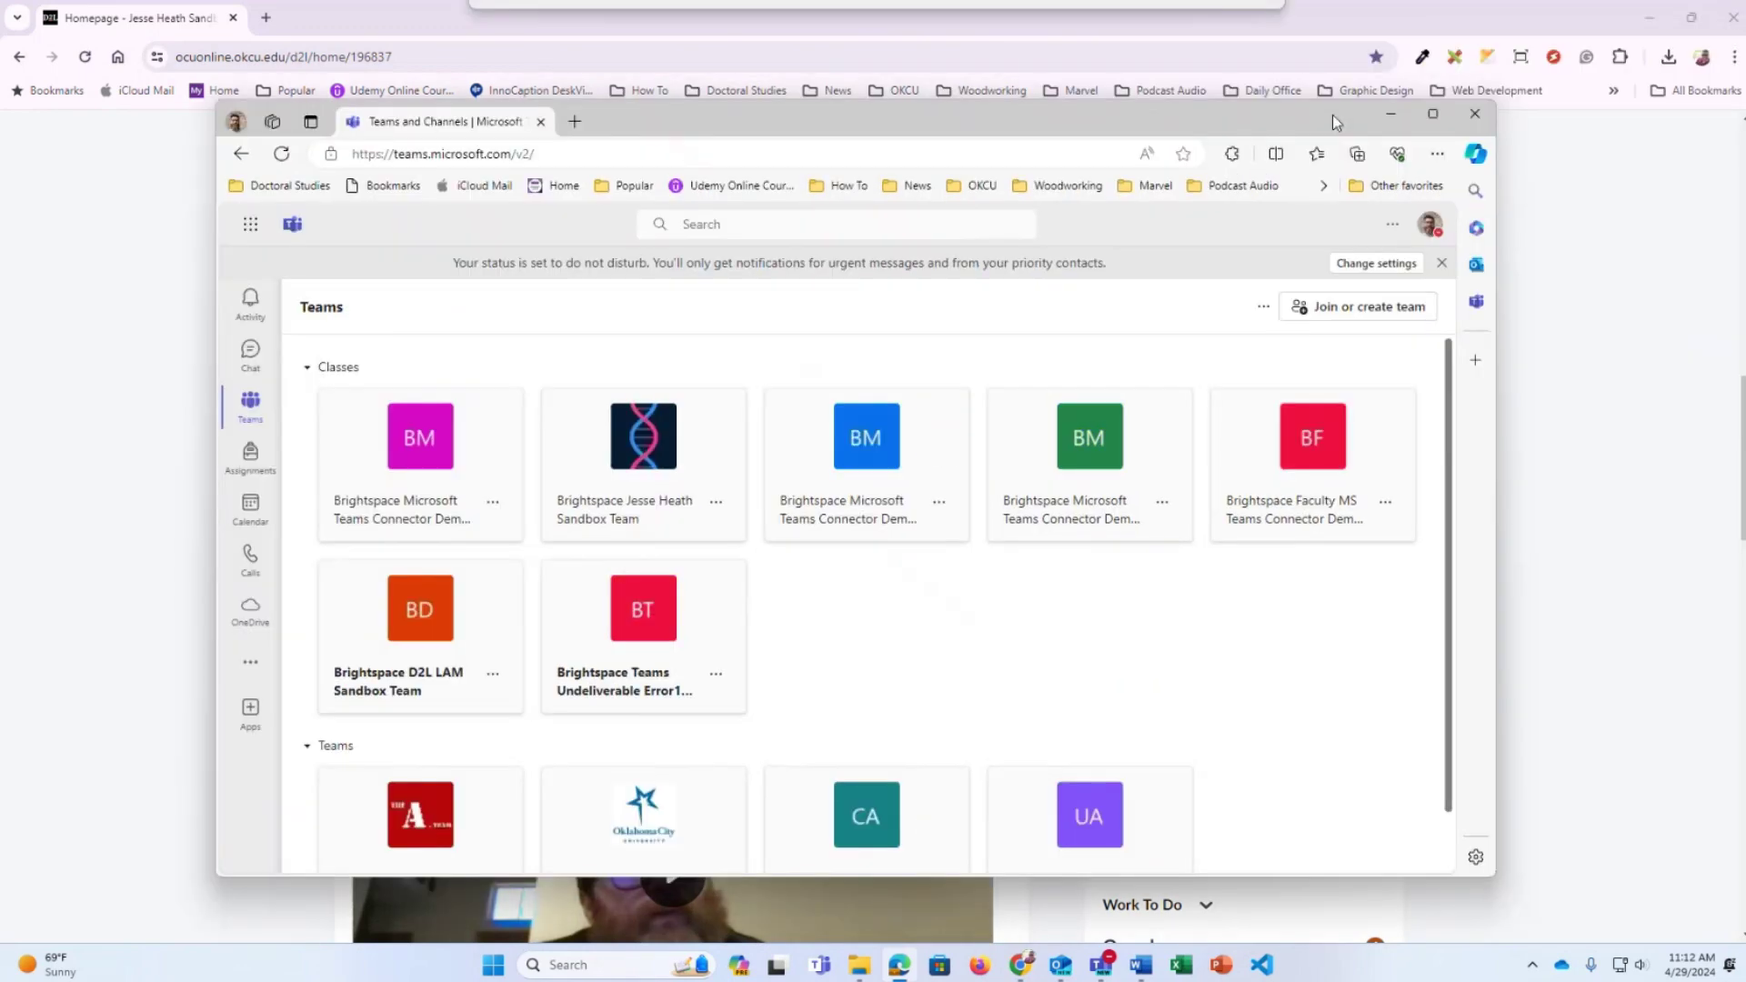
left_click_drag(1337, 193, 1199, 53)
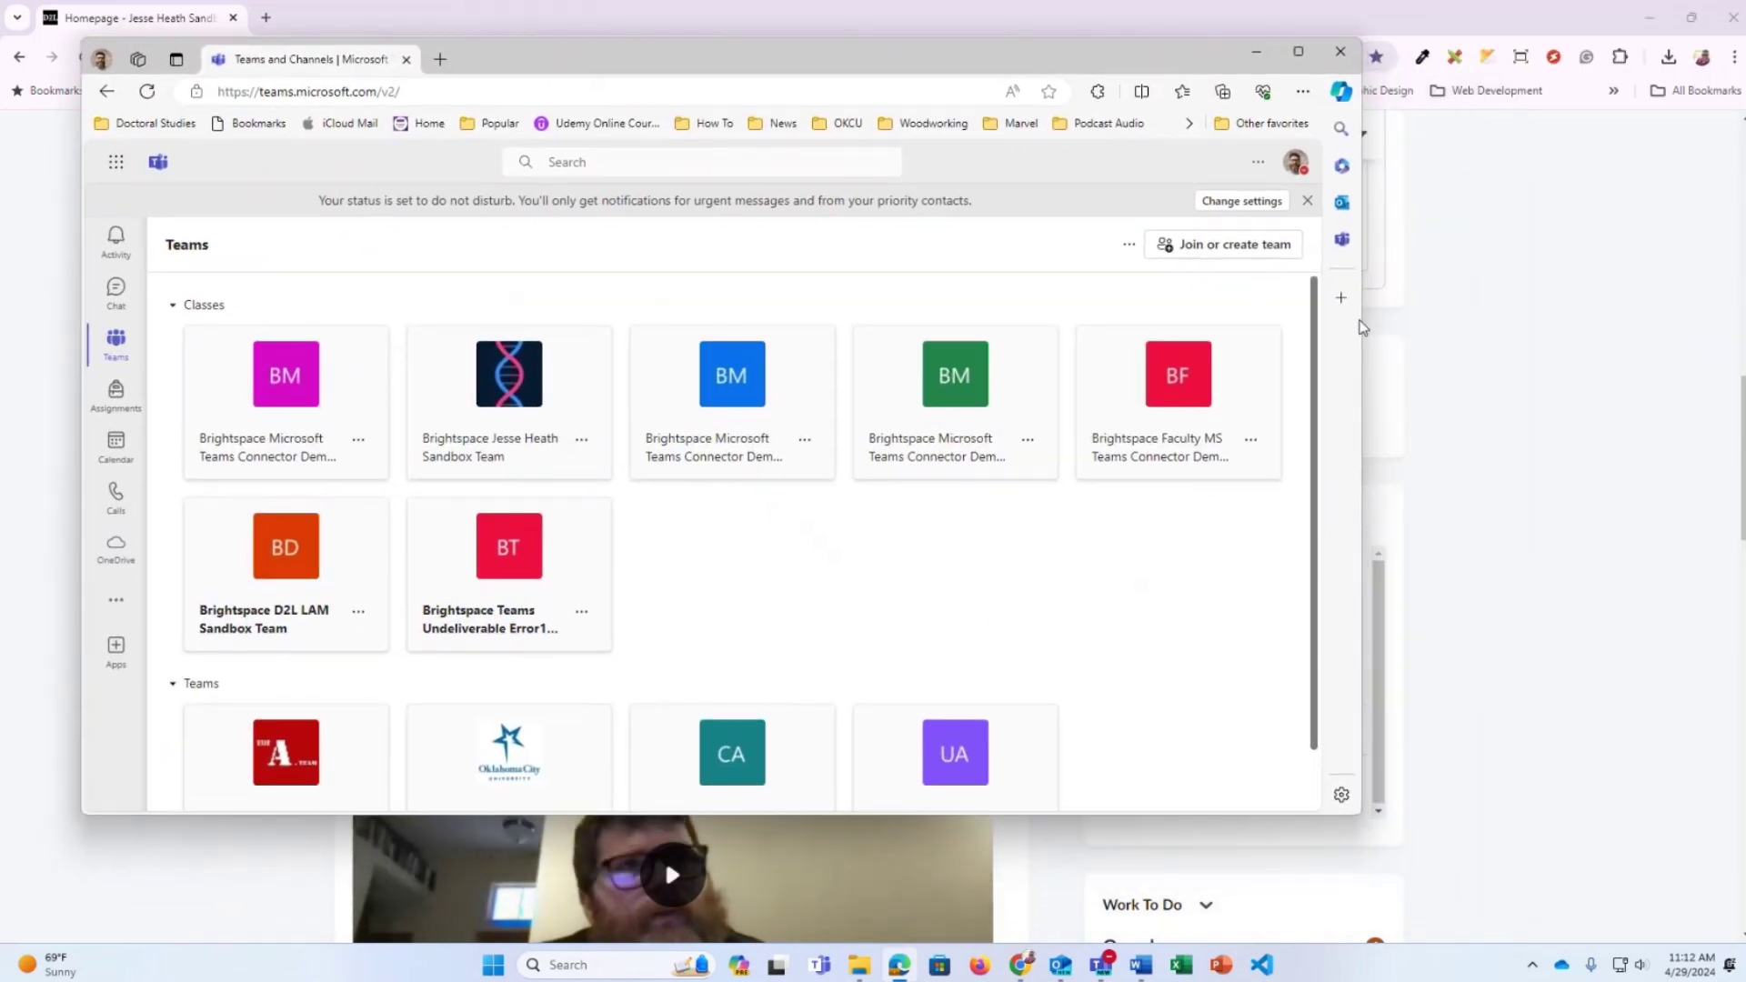
left_click_drag(1363, 818, 1559, 923)
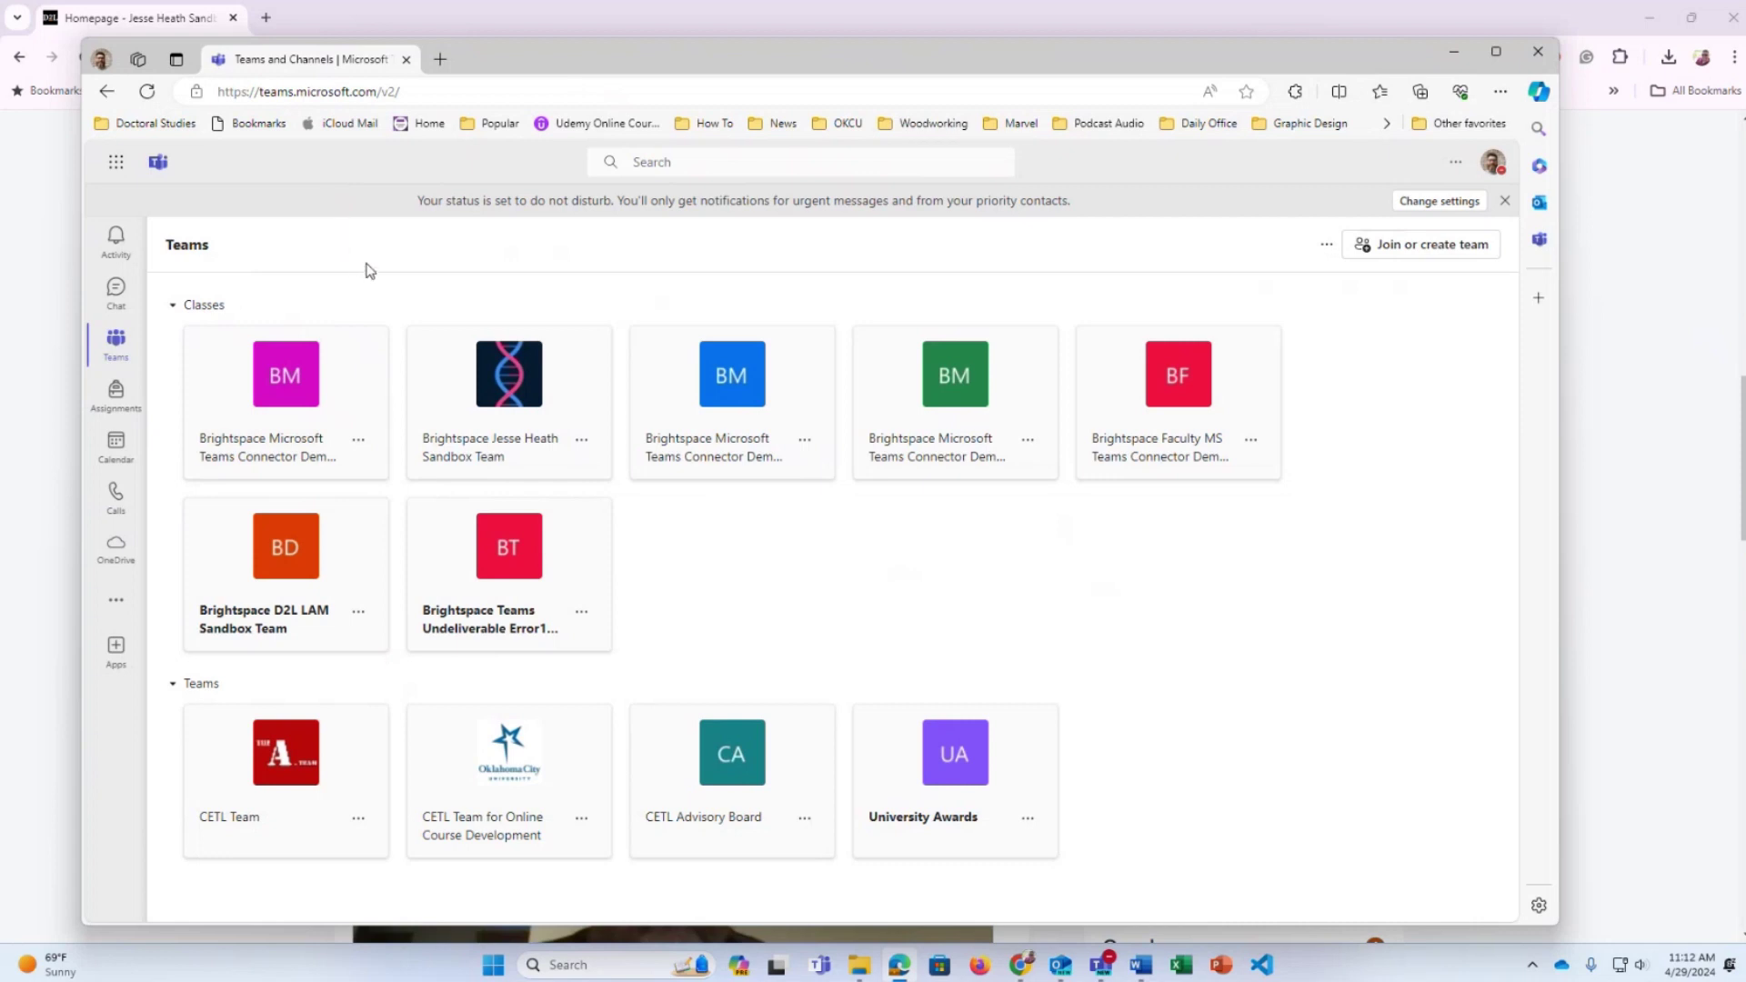
Look at the activity feed and the teams overview, collapsing and re-expanding the Classes group
left_click(128, 260)
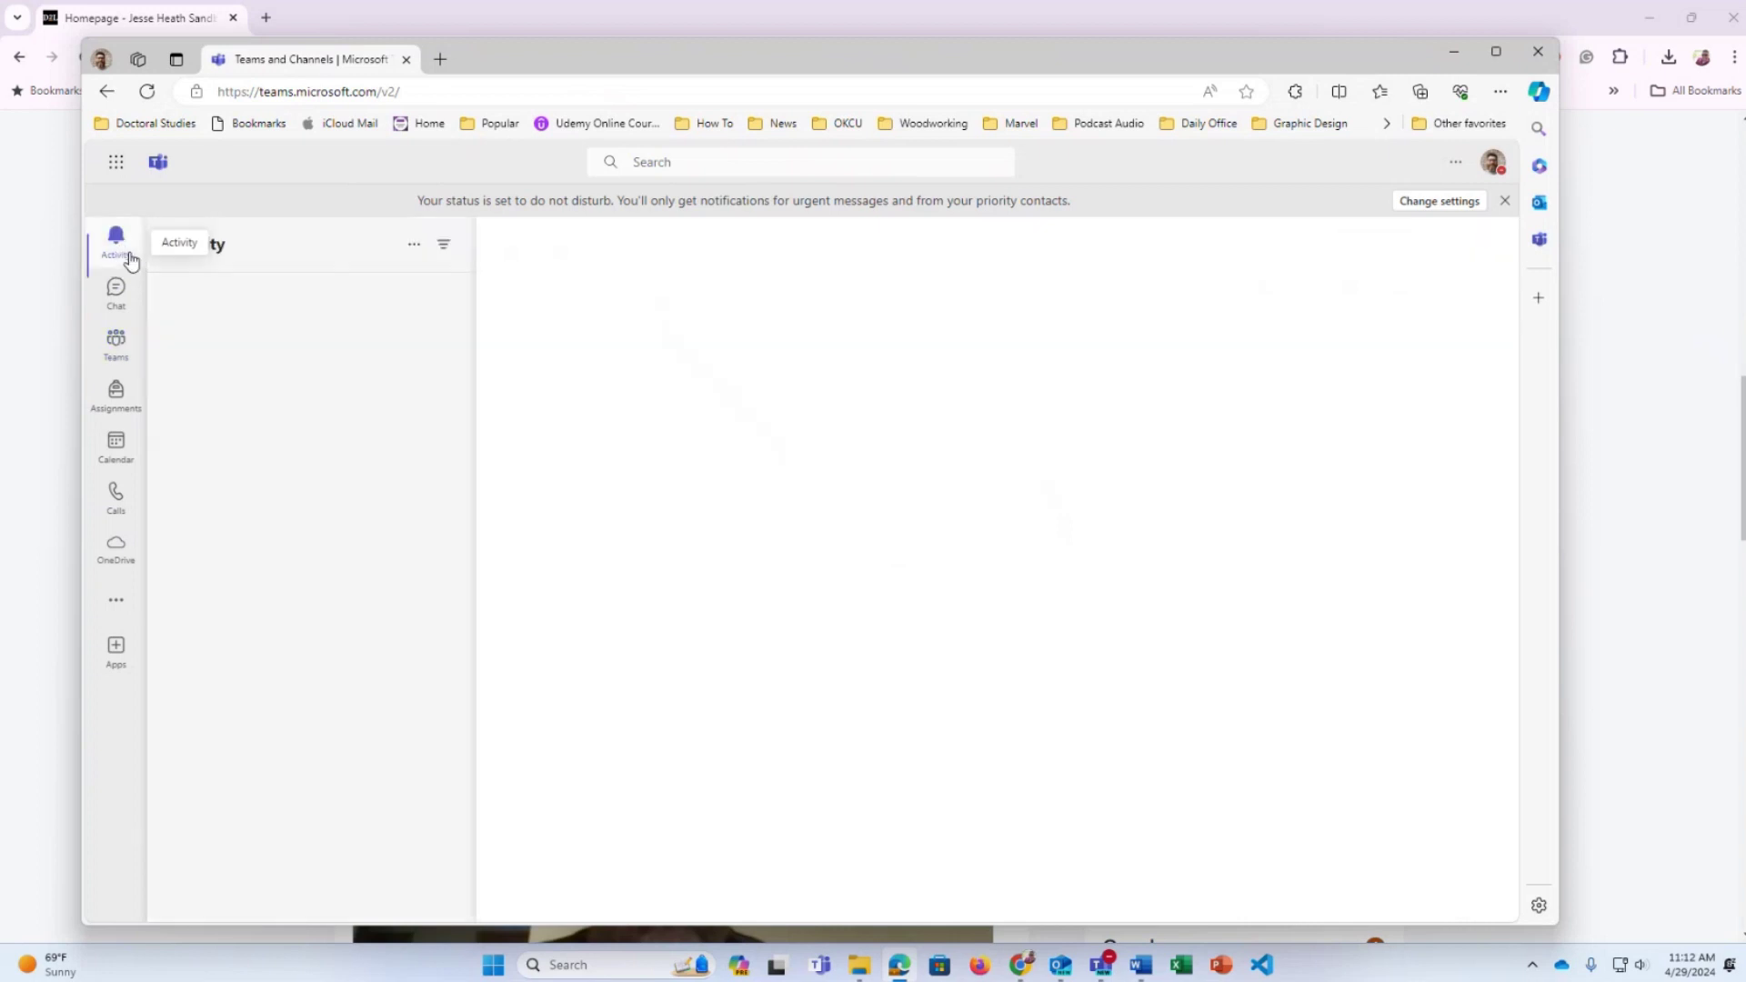
left_click(115, 344)
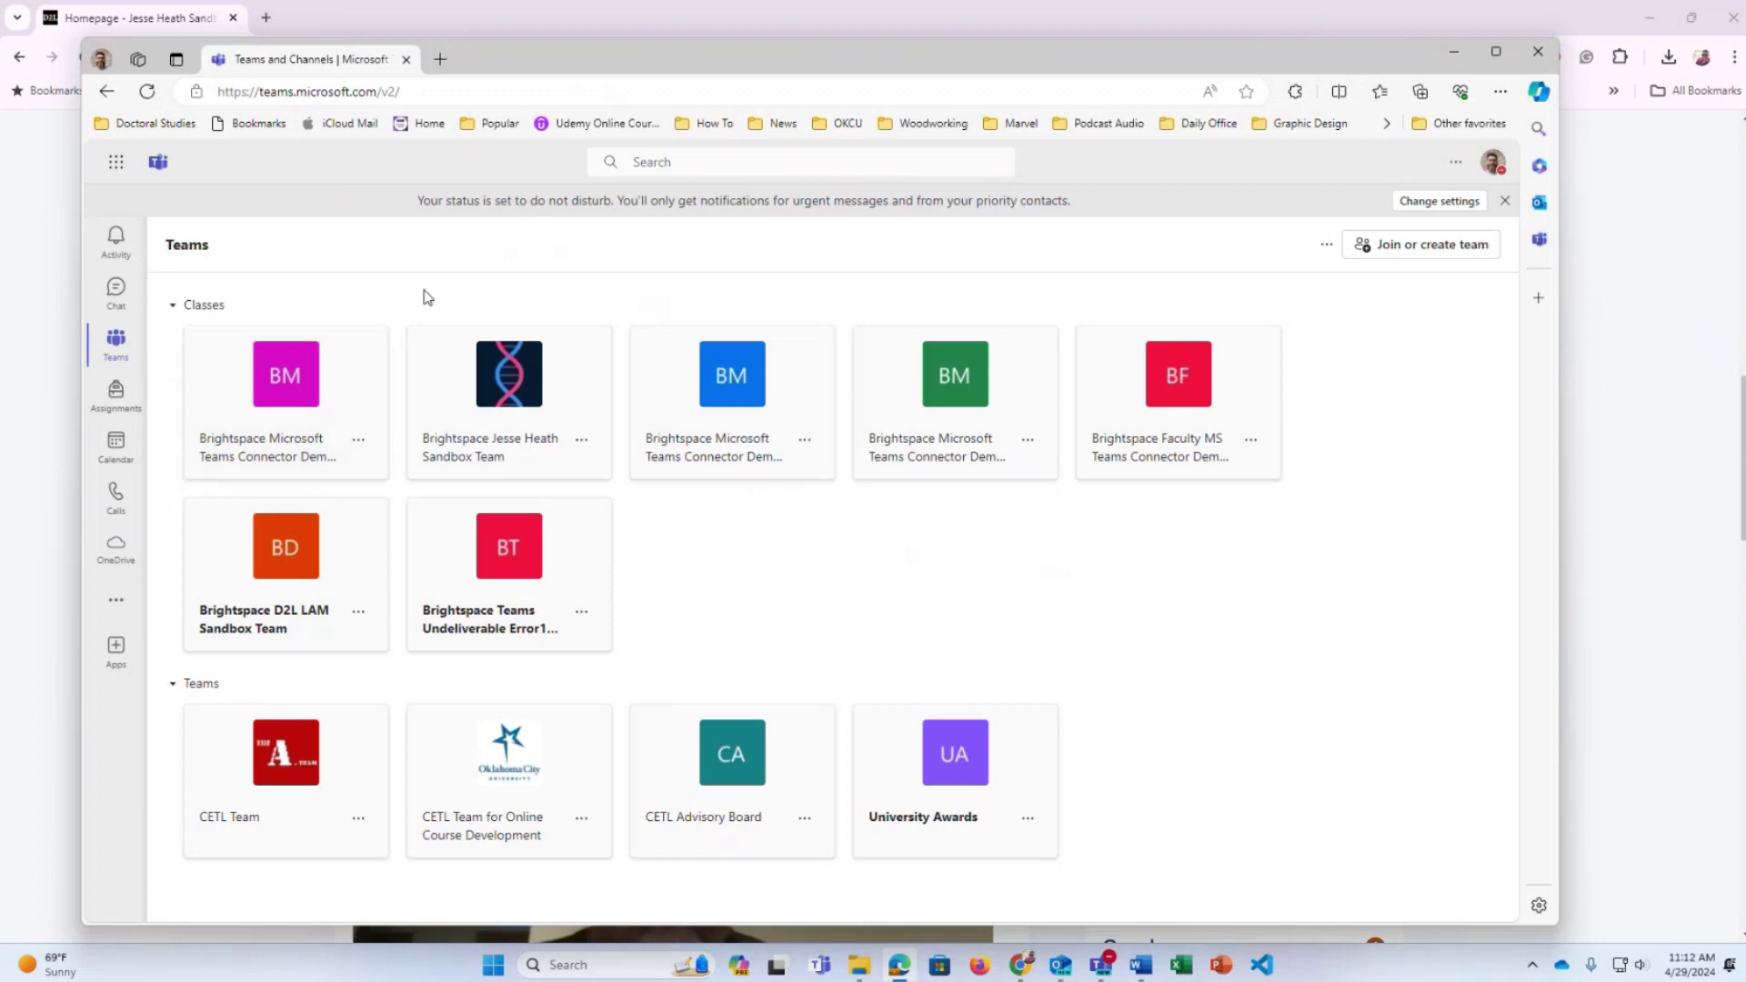
left_click(227, 314)
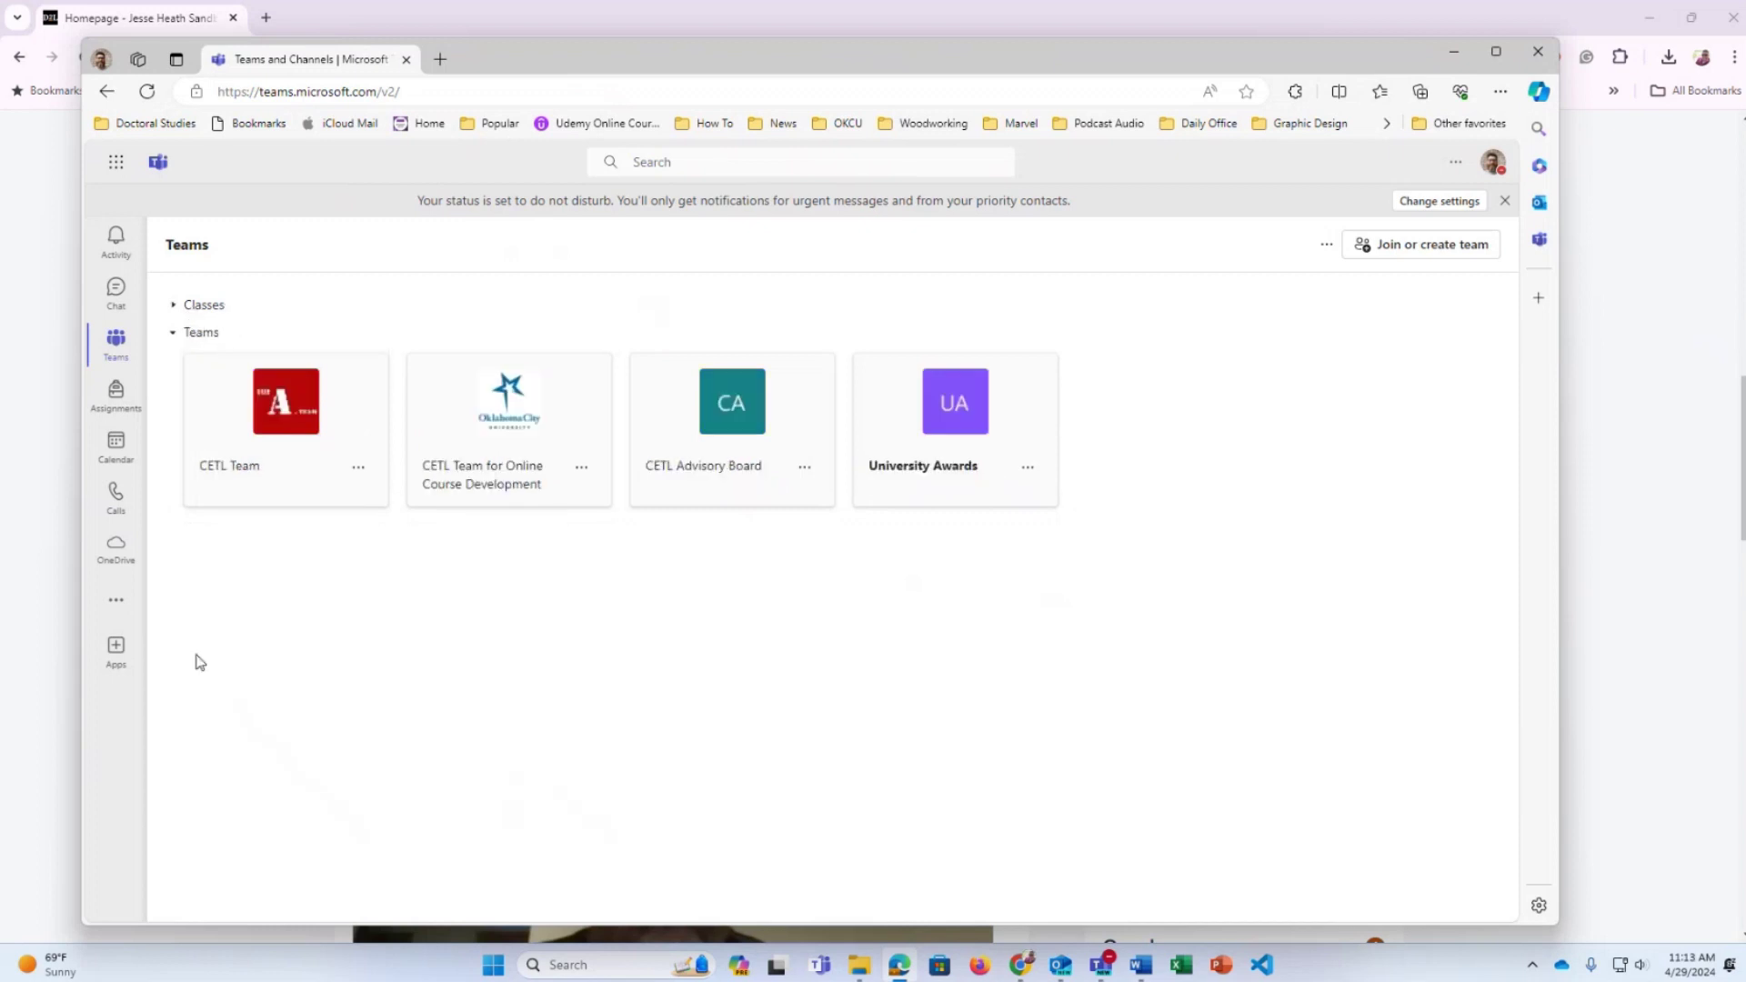
left_click(201, 311)
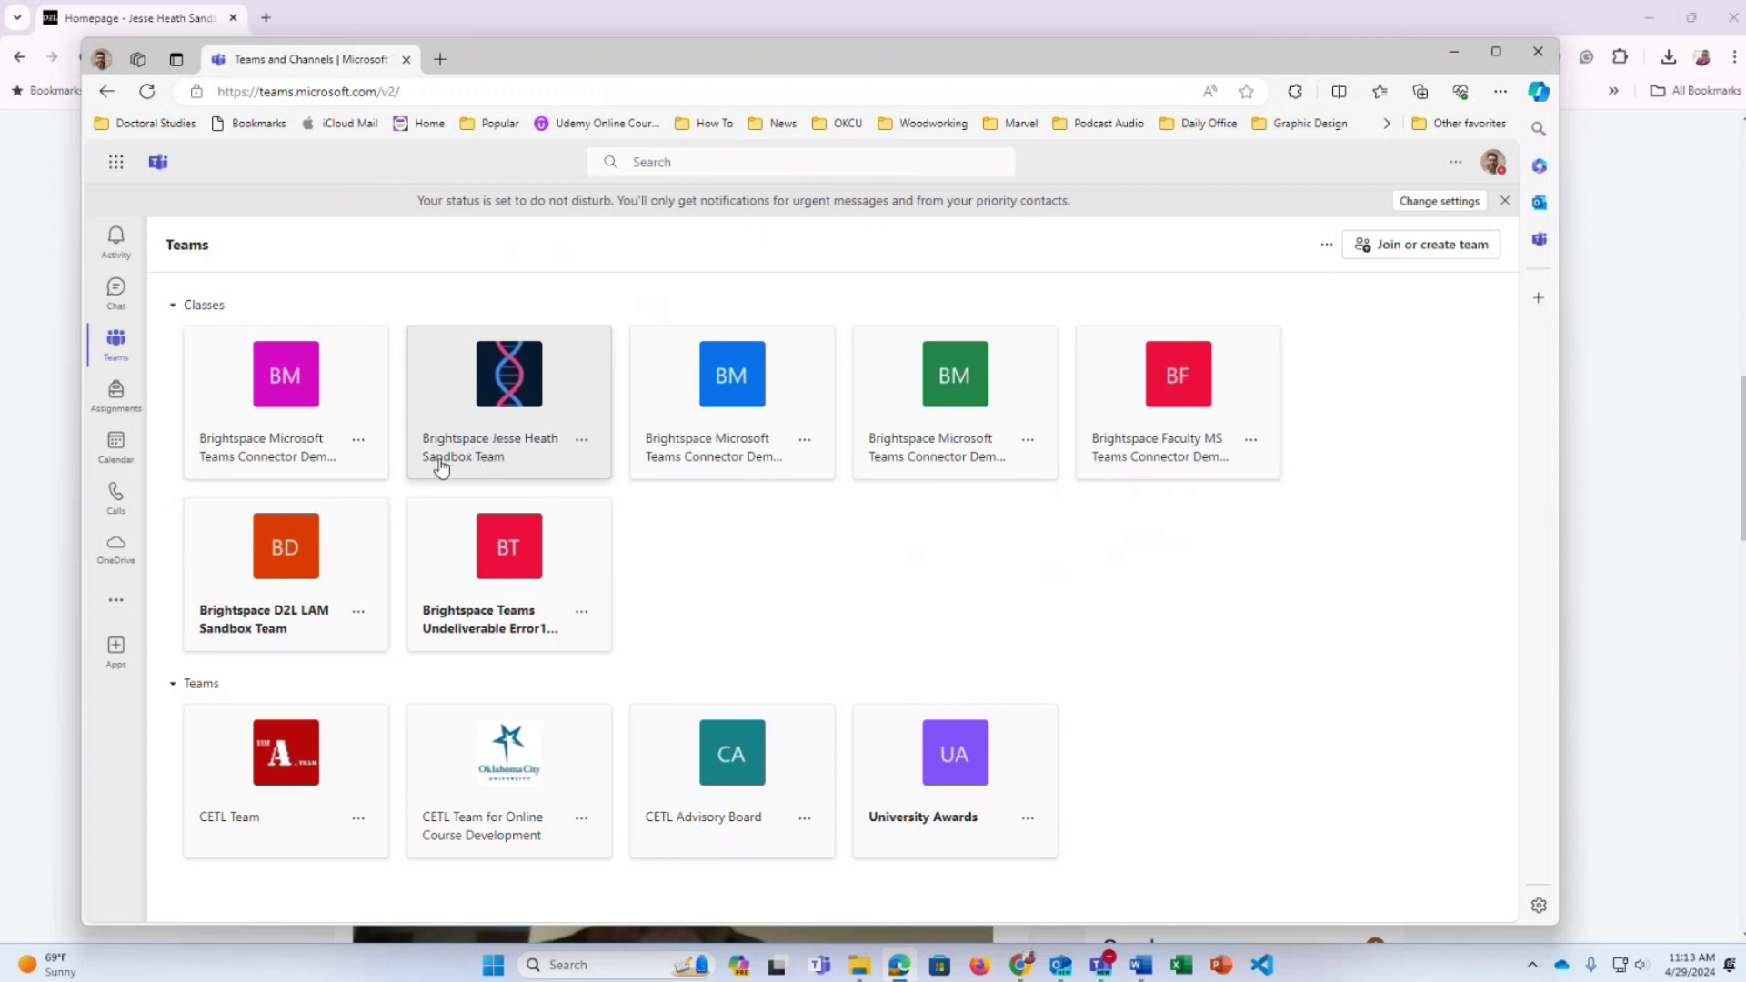
Start scheduling a meeting in the sandbox team's General channel and title it "Title of Course Weekly Meeting"
left_click(491, 447)
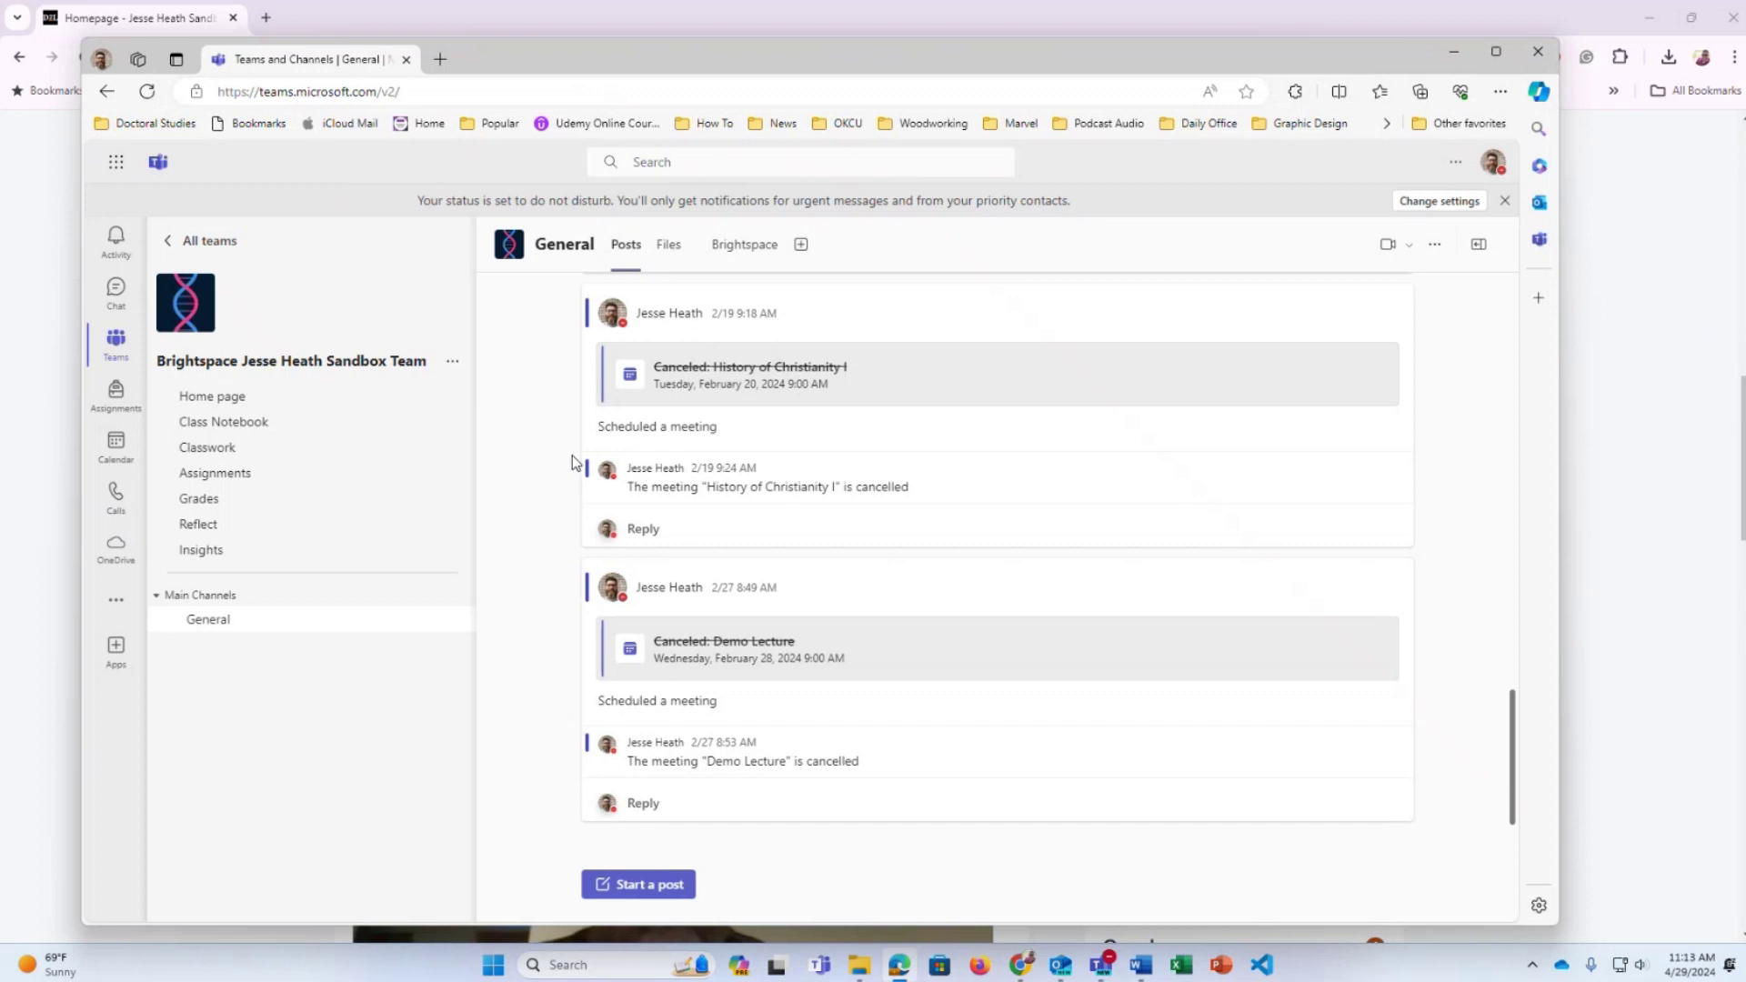
left_click(1411, 259)
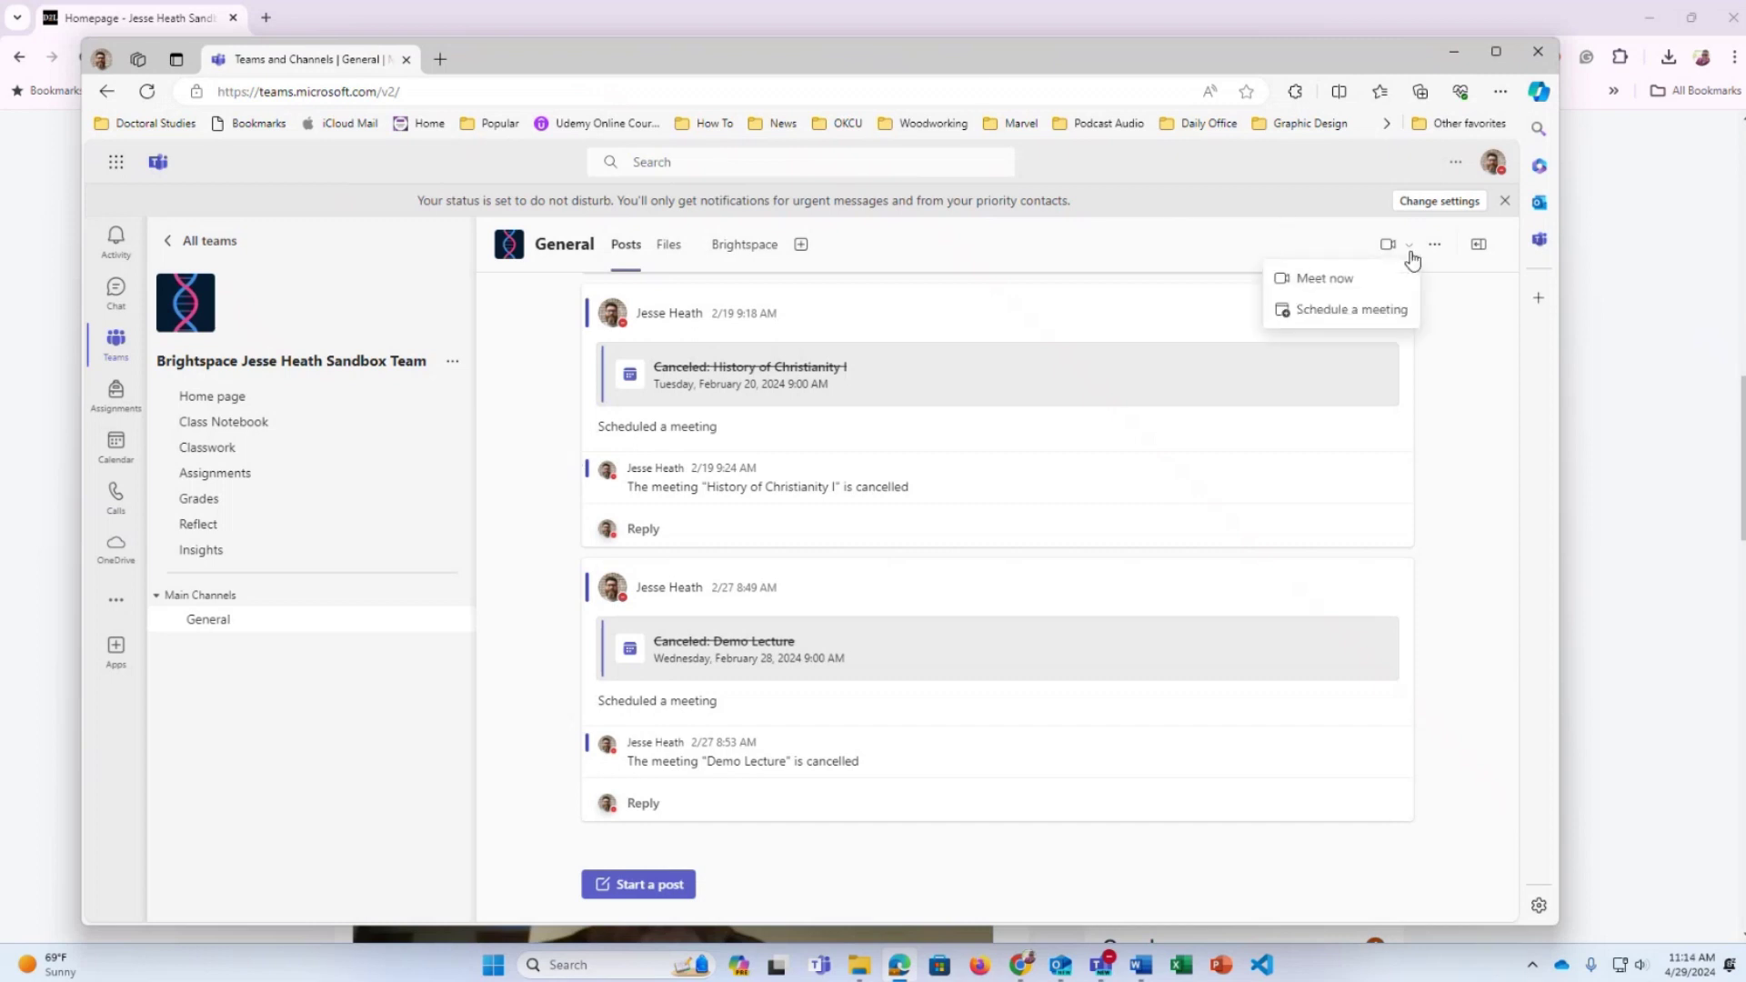
left_click(1336, 313)
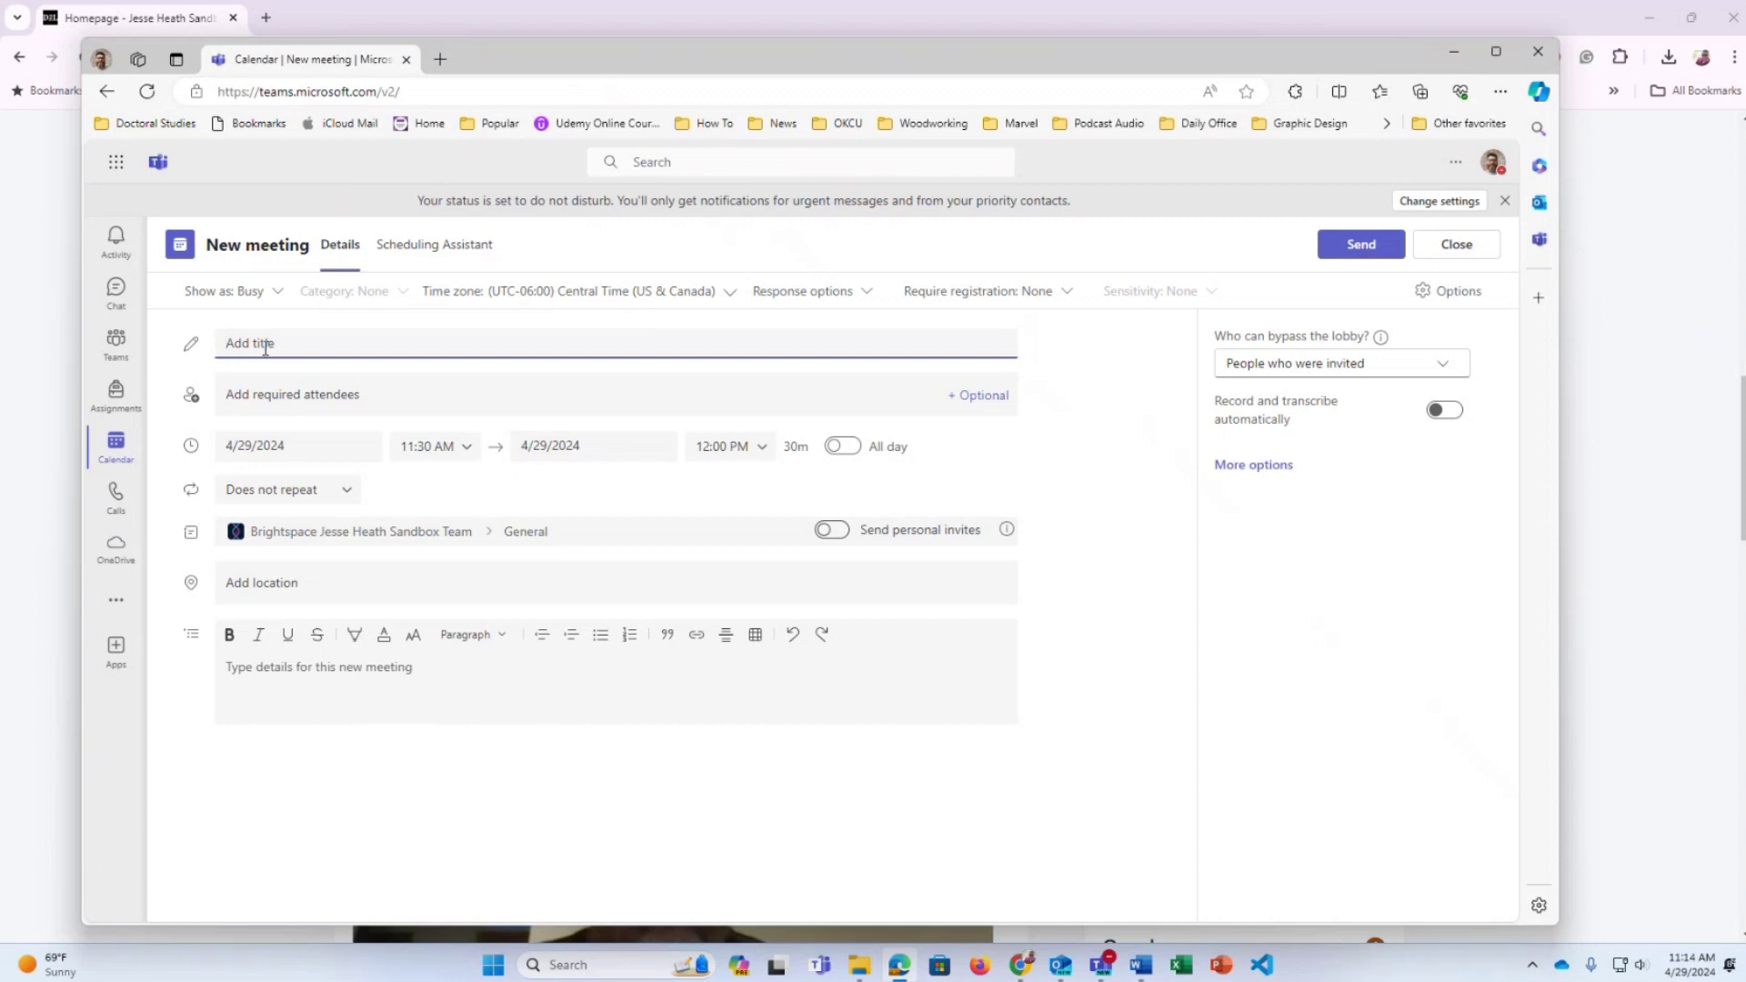
type("Title of Course Weekly Meeting")
Check the meeting's required attendees, date and time fields, and send the invitation to the General channel
left_click(300, 397)
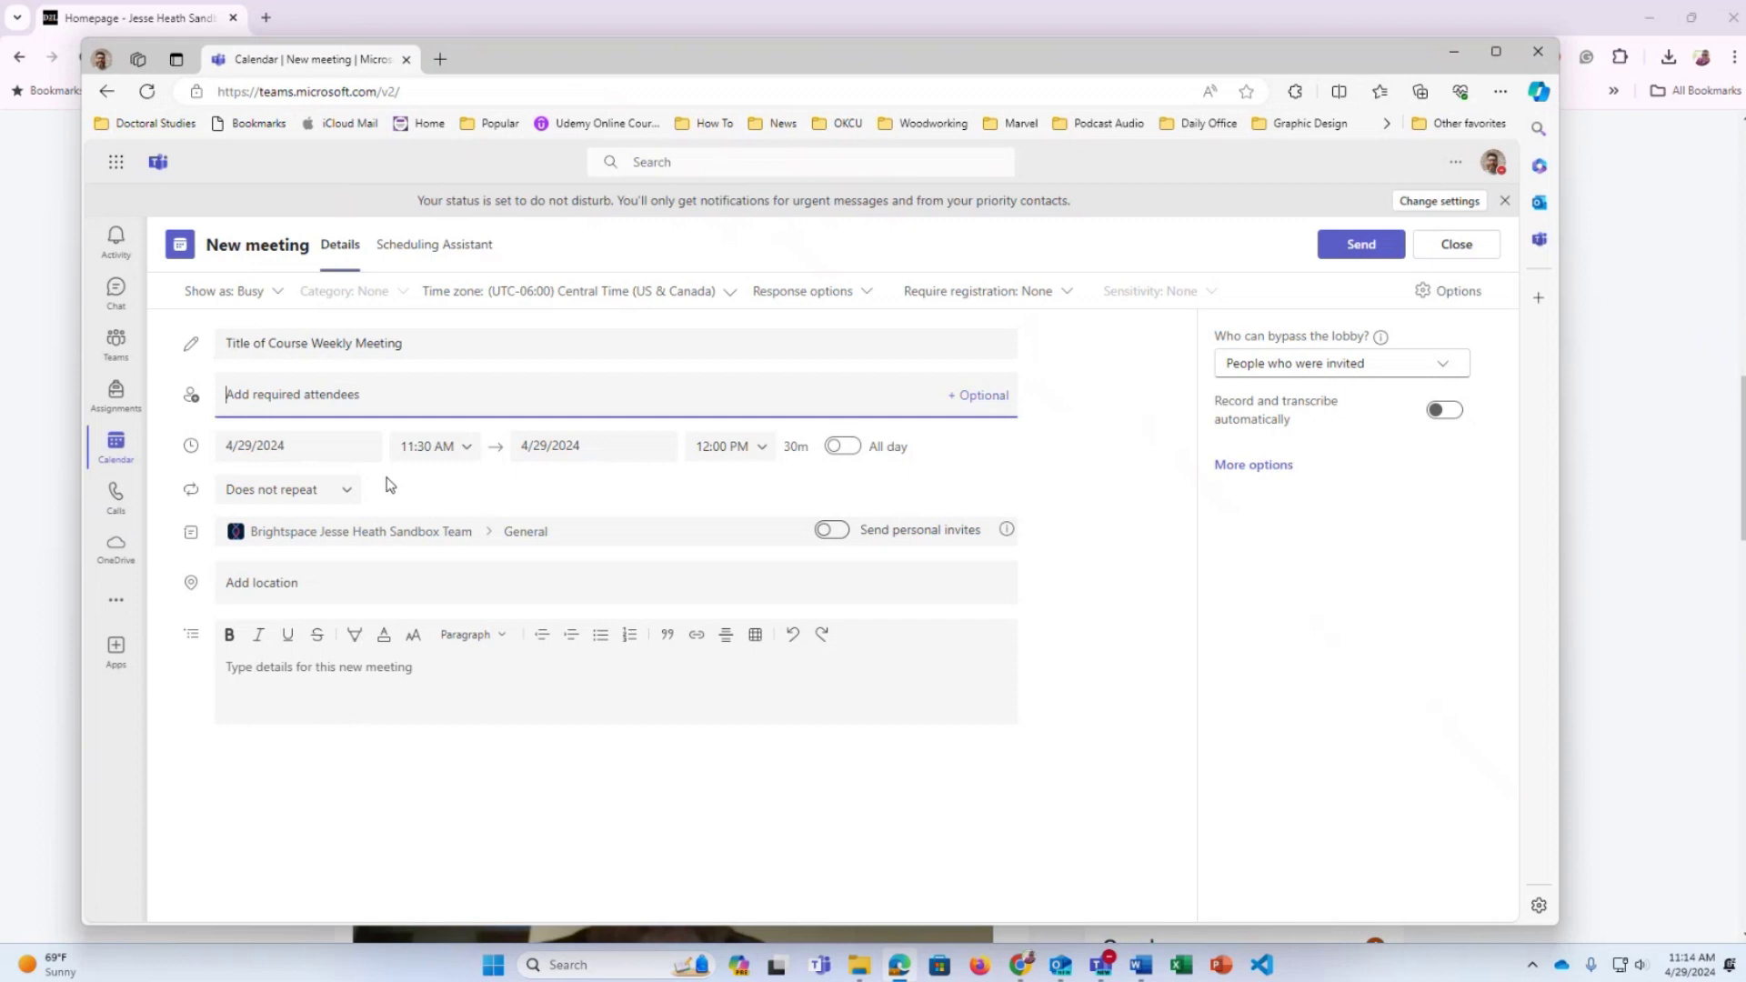
left_click(227, 447)
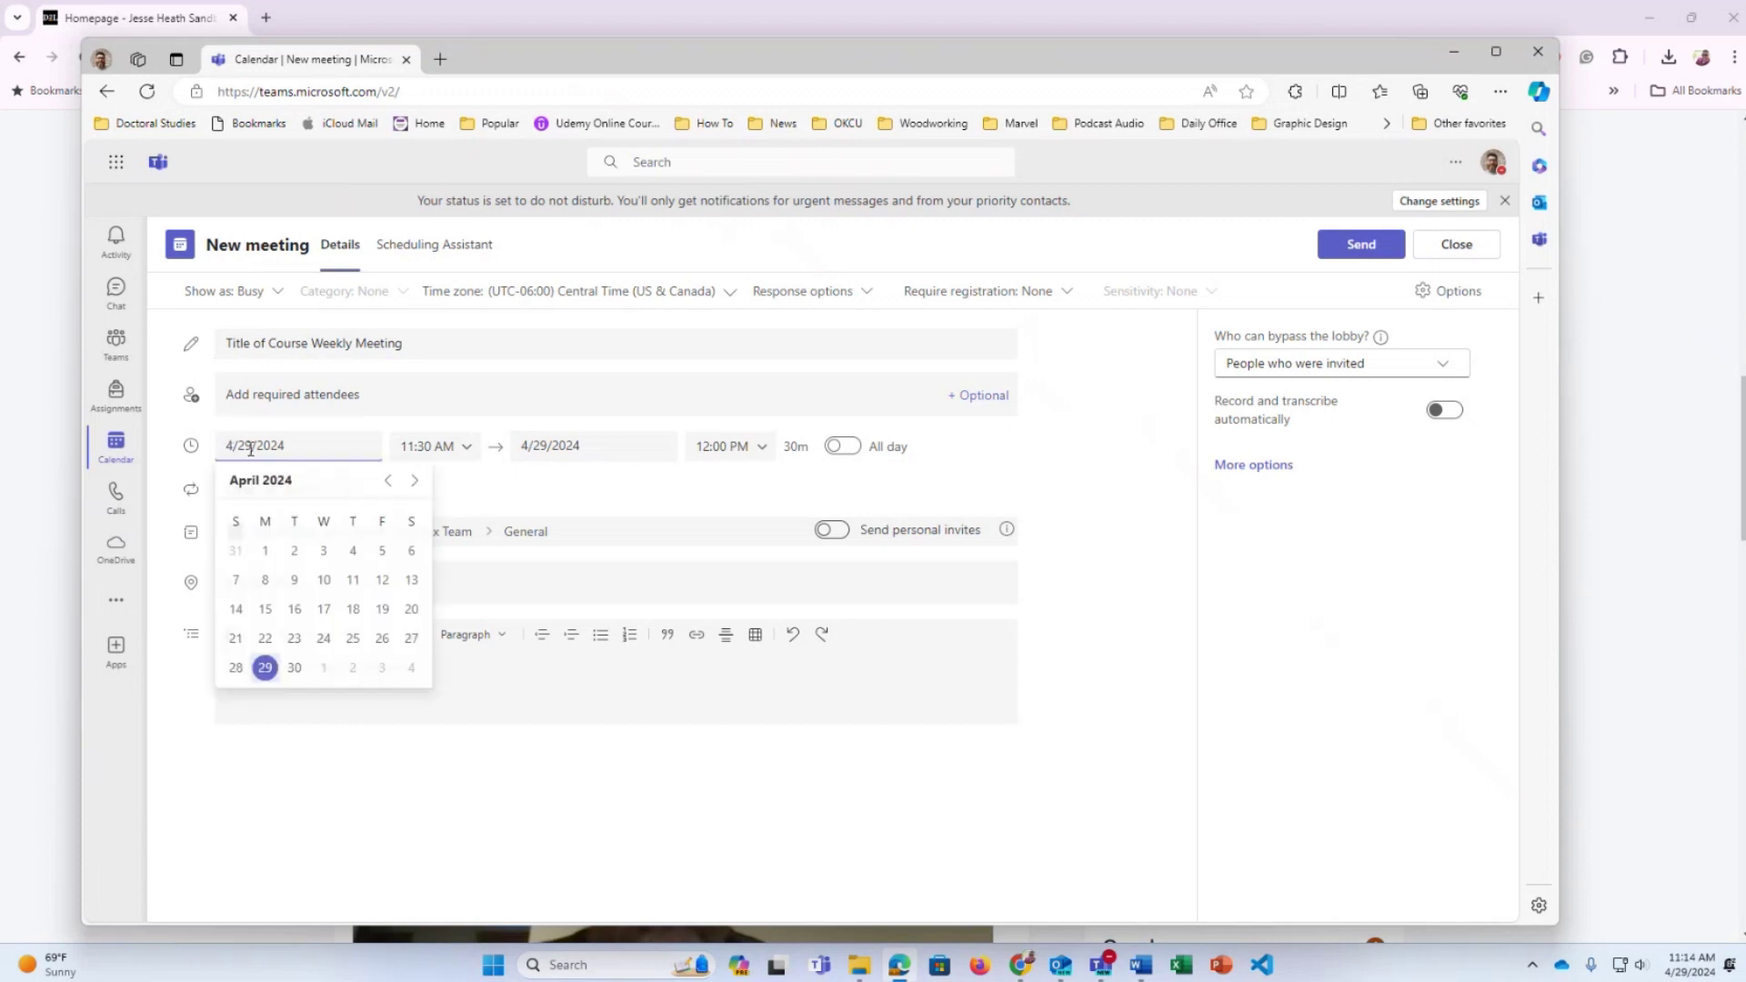
left_click(461, 447)
left_click(622, 493)
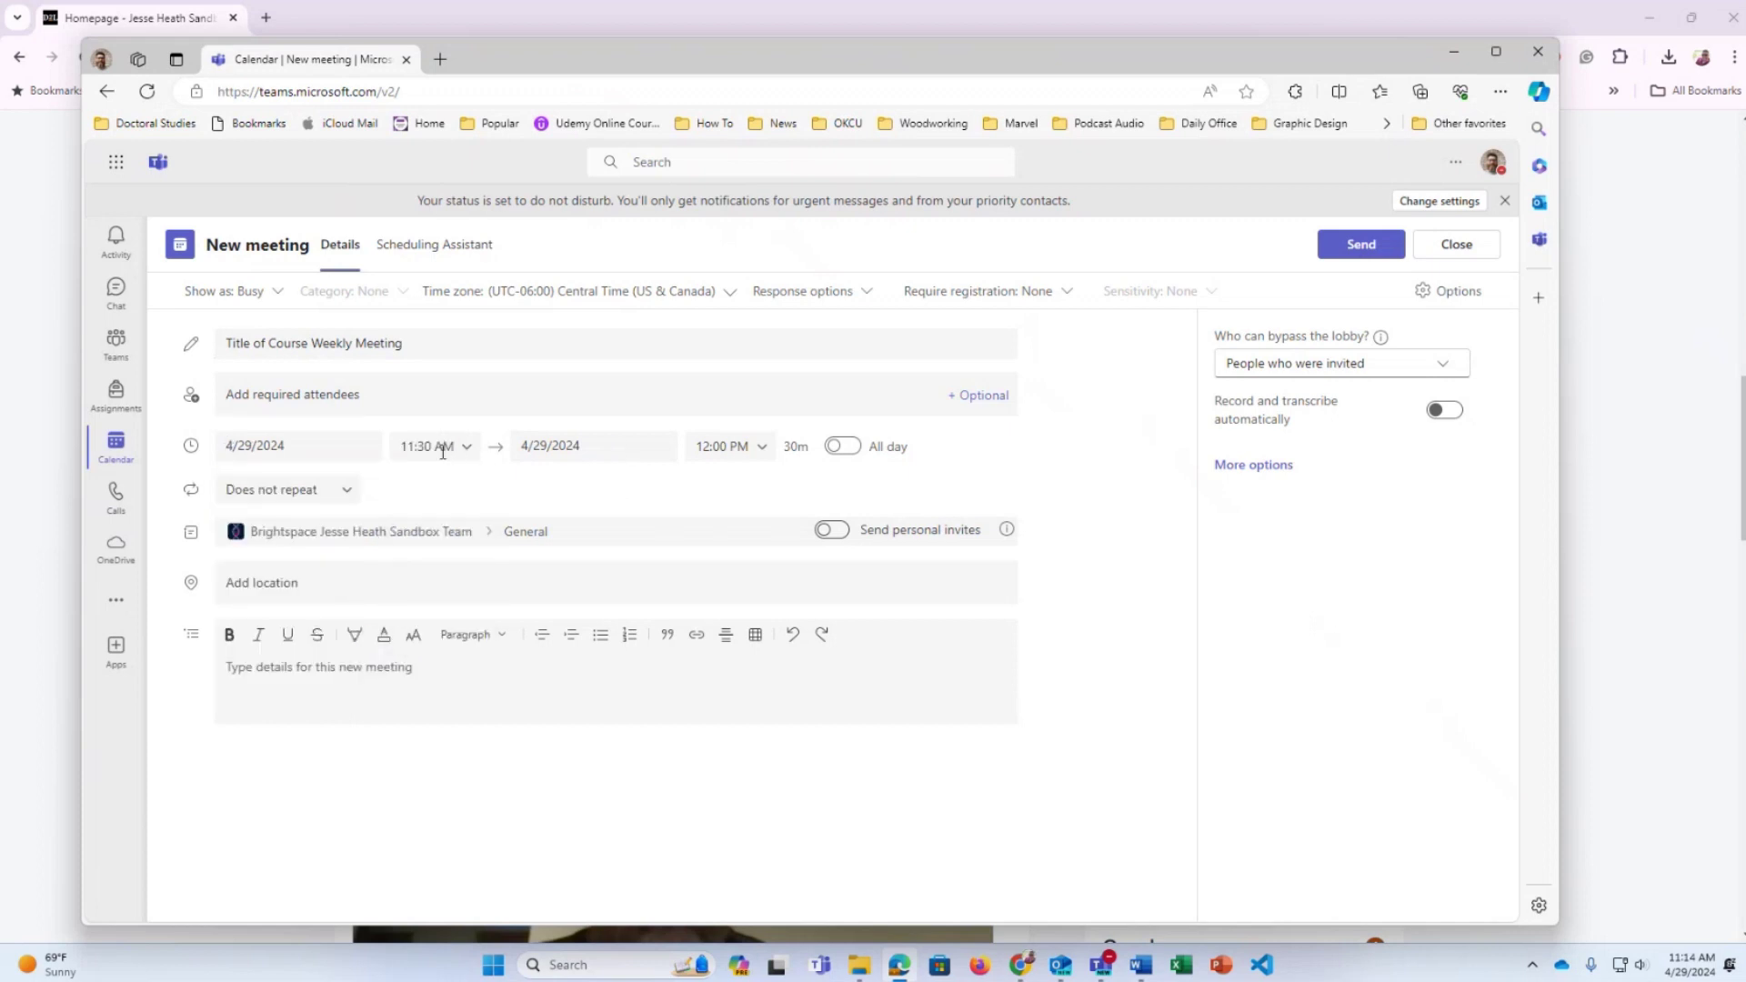
left_click(443, 448)
left_click(580, 505)
left_click(1339, 259)
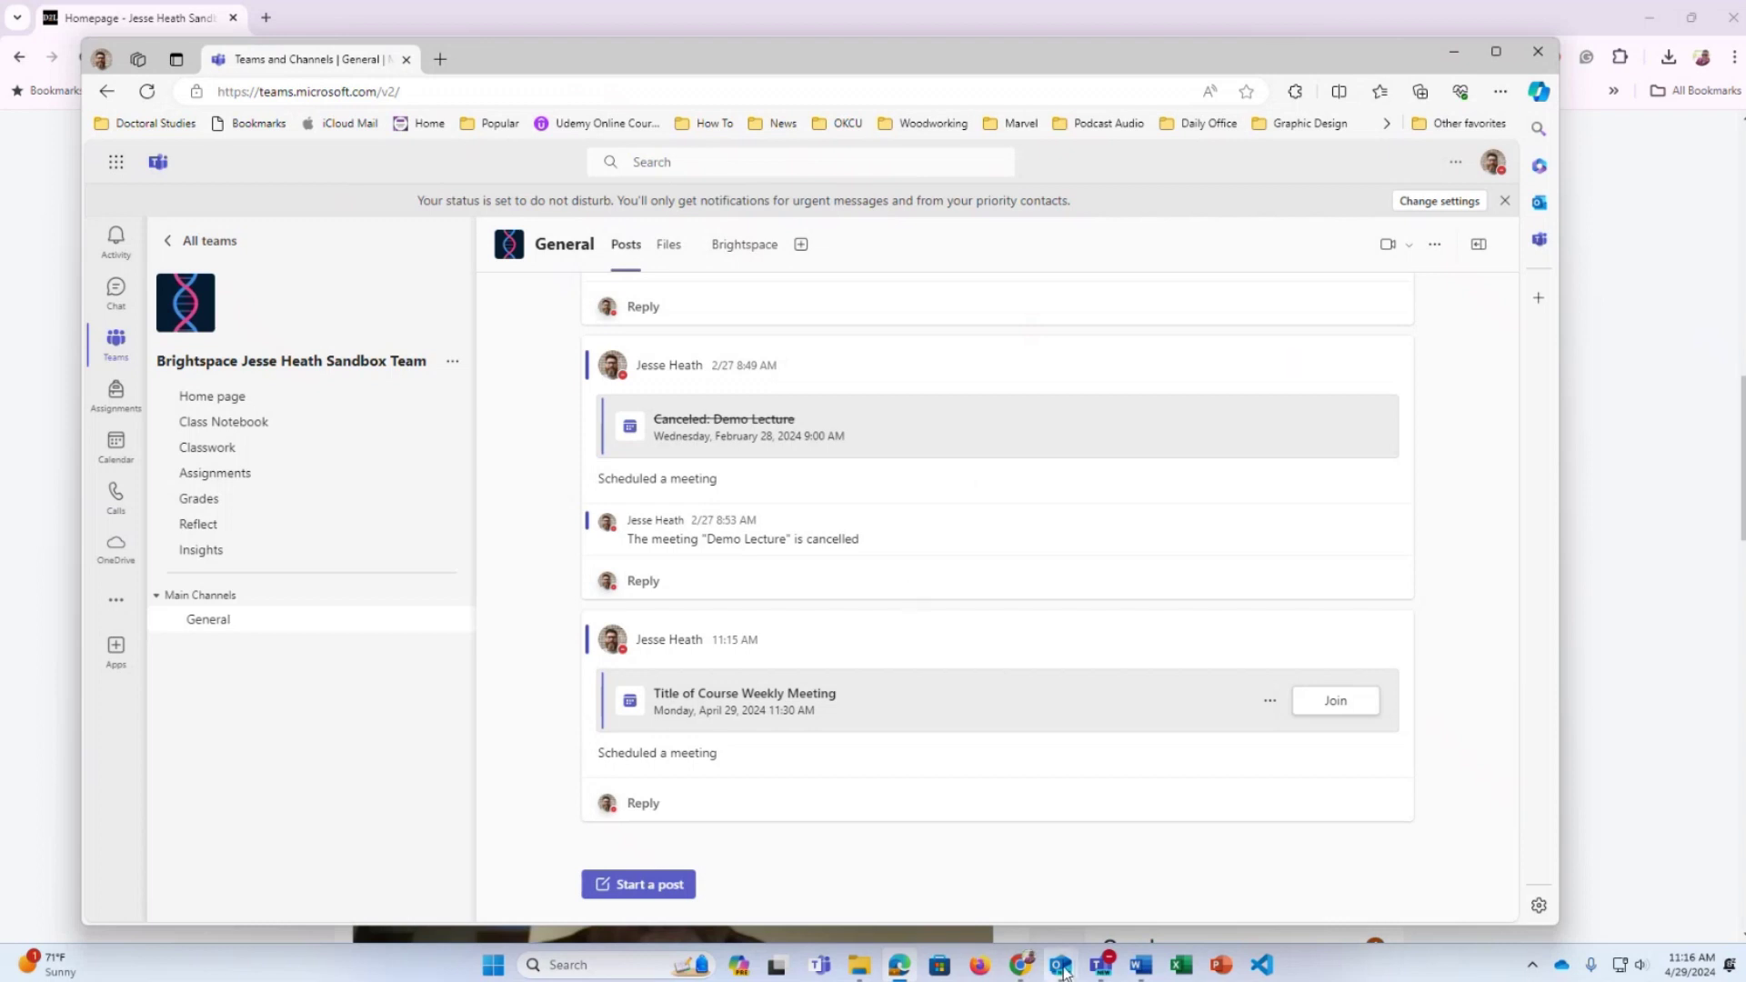
Switch to Outlook's "Re: Teams scheduling snafu" message, highlight the course group address and the From header in its diagnostics, and minimize the message
mouse_move(1060, 963)
left_click(1133, 866)
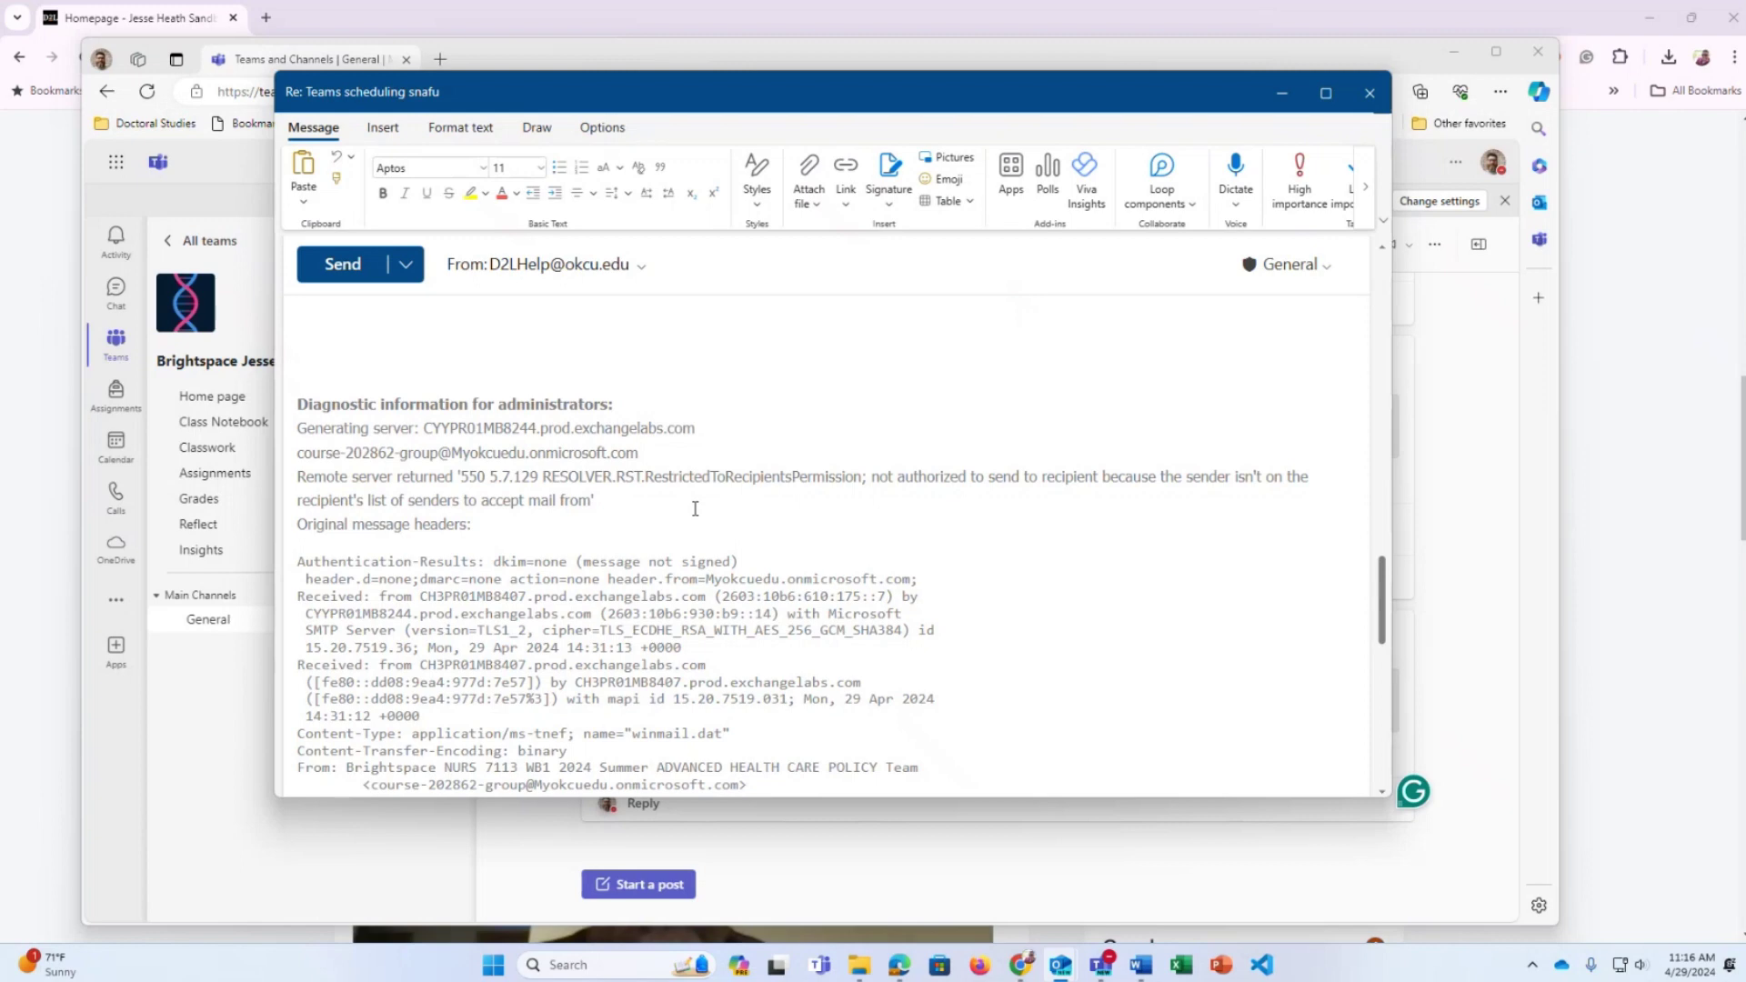
left_click_drag(641, 453, 300, 463)
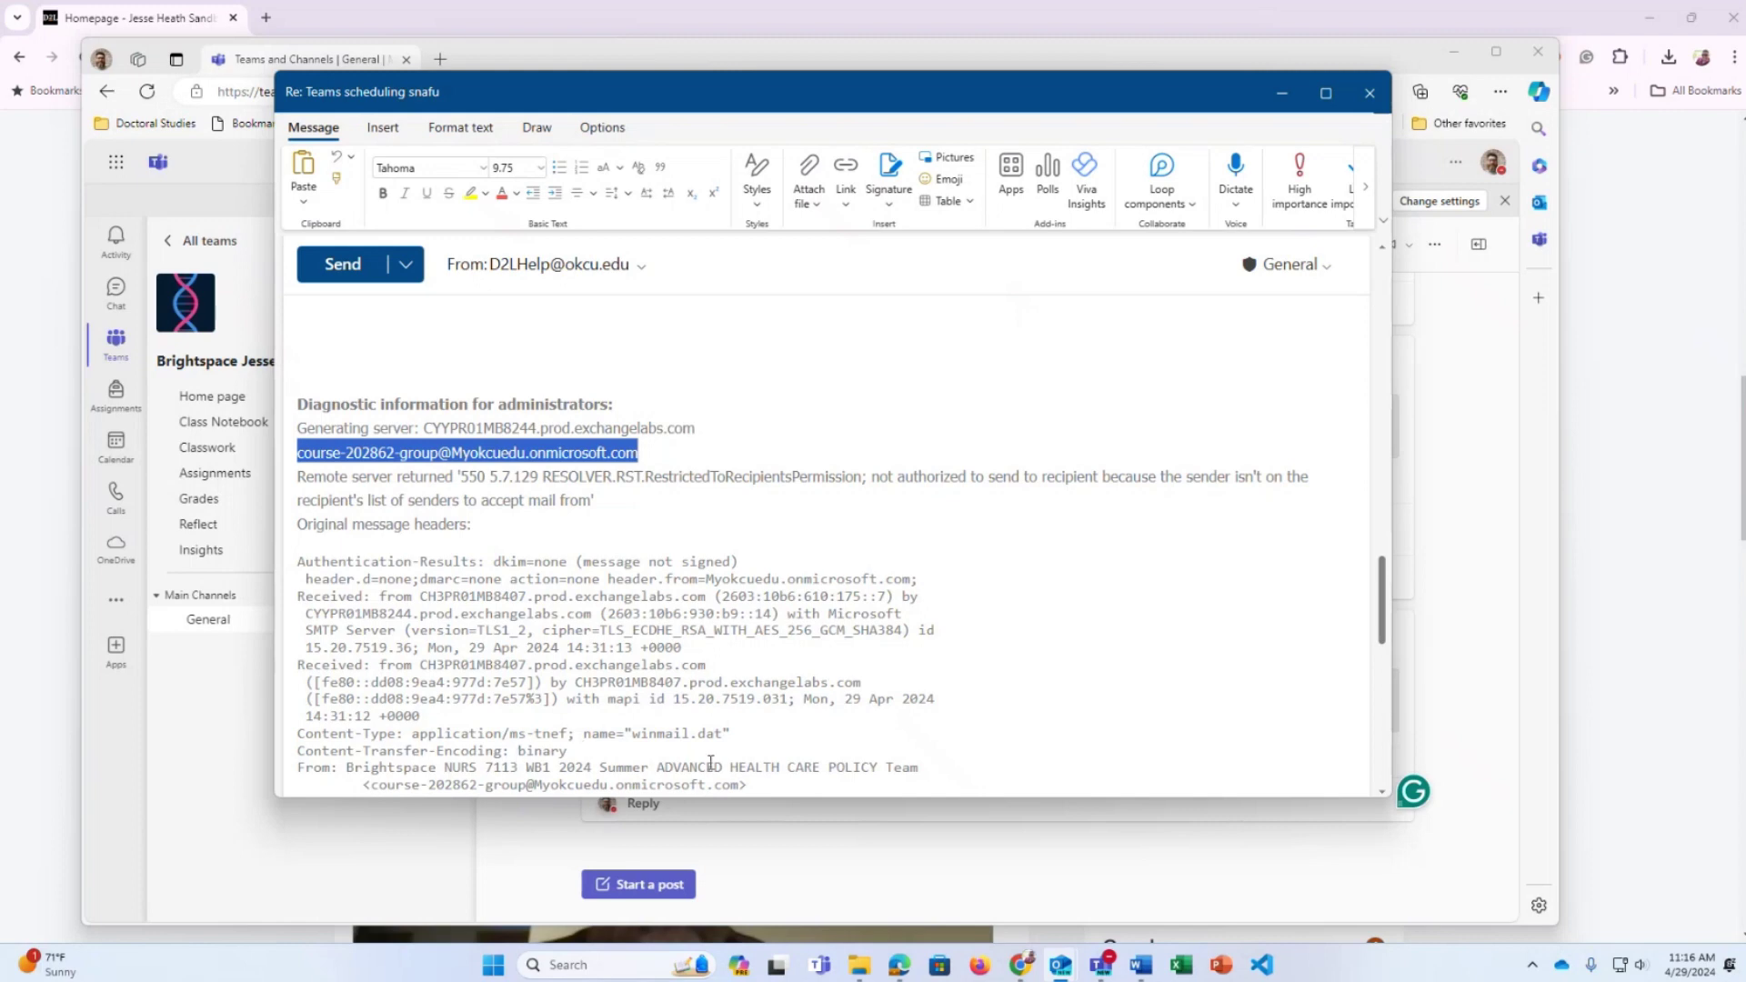
left_click_drag(749, 784, 300, 769)
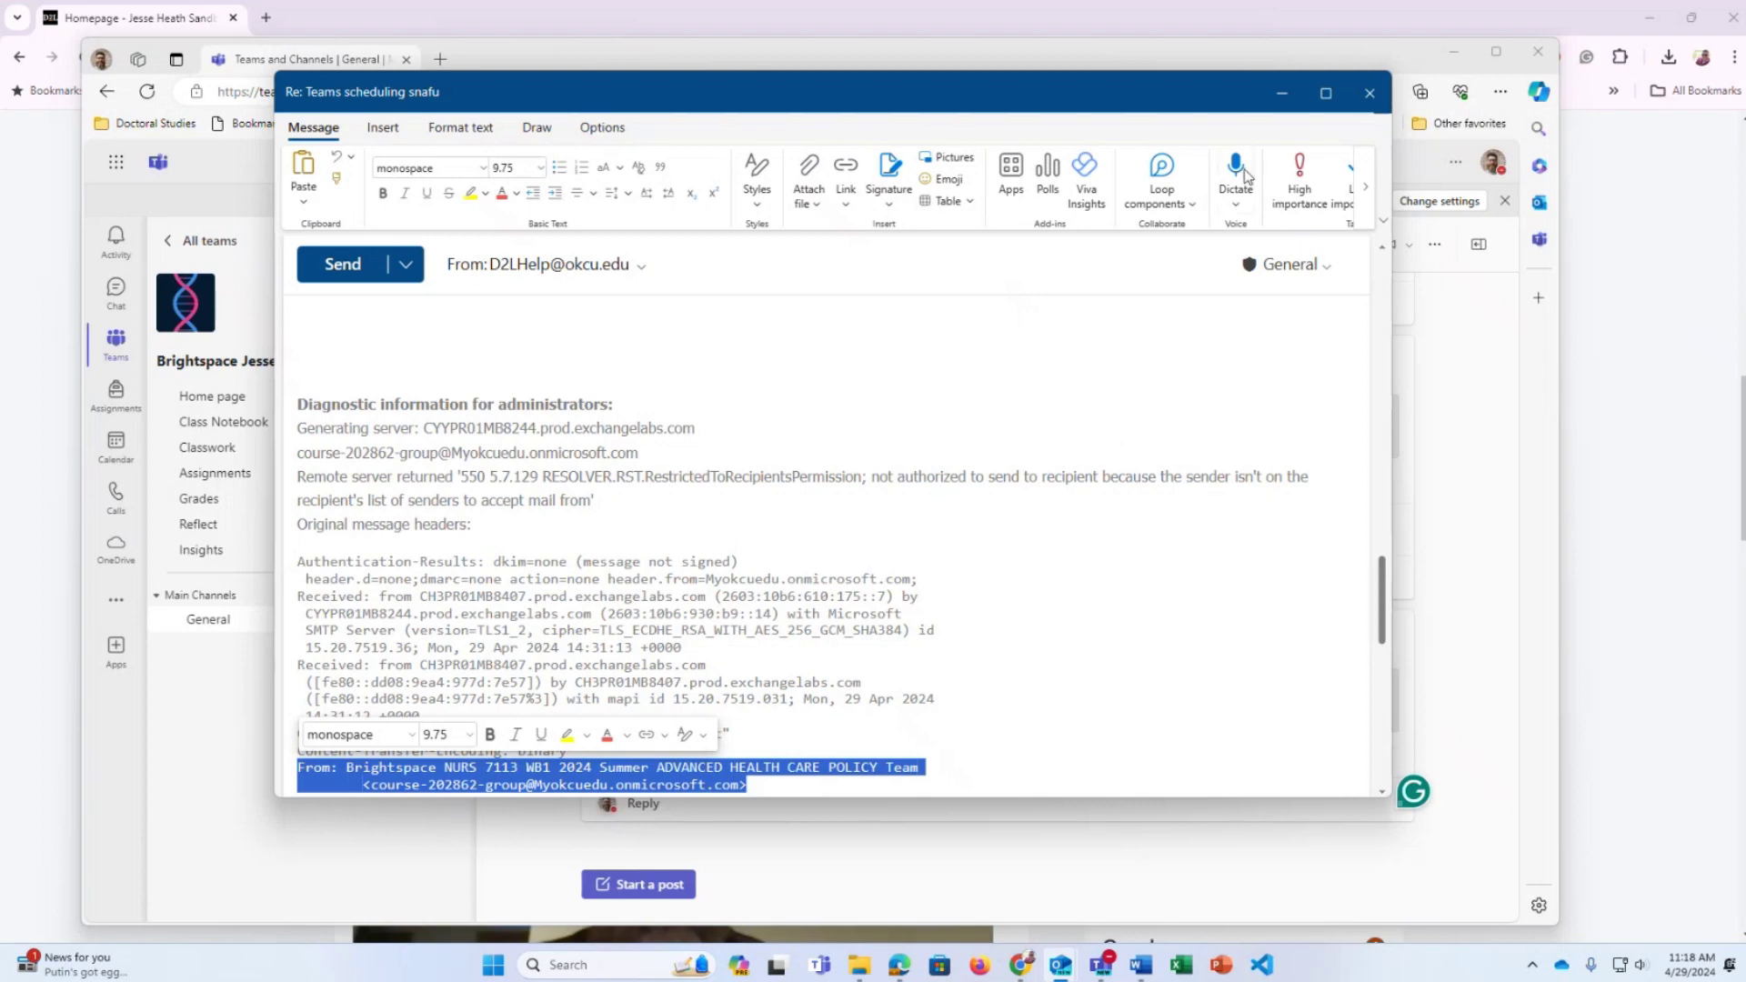
left_click(1282, 94)
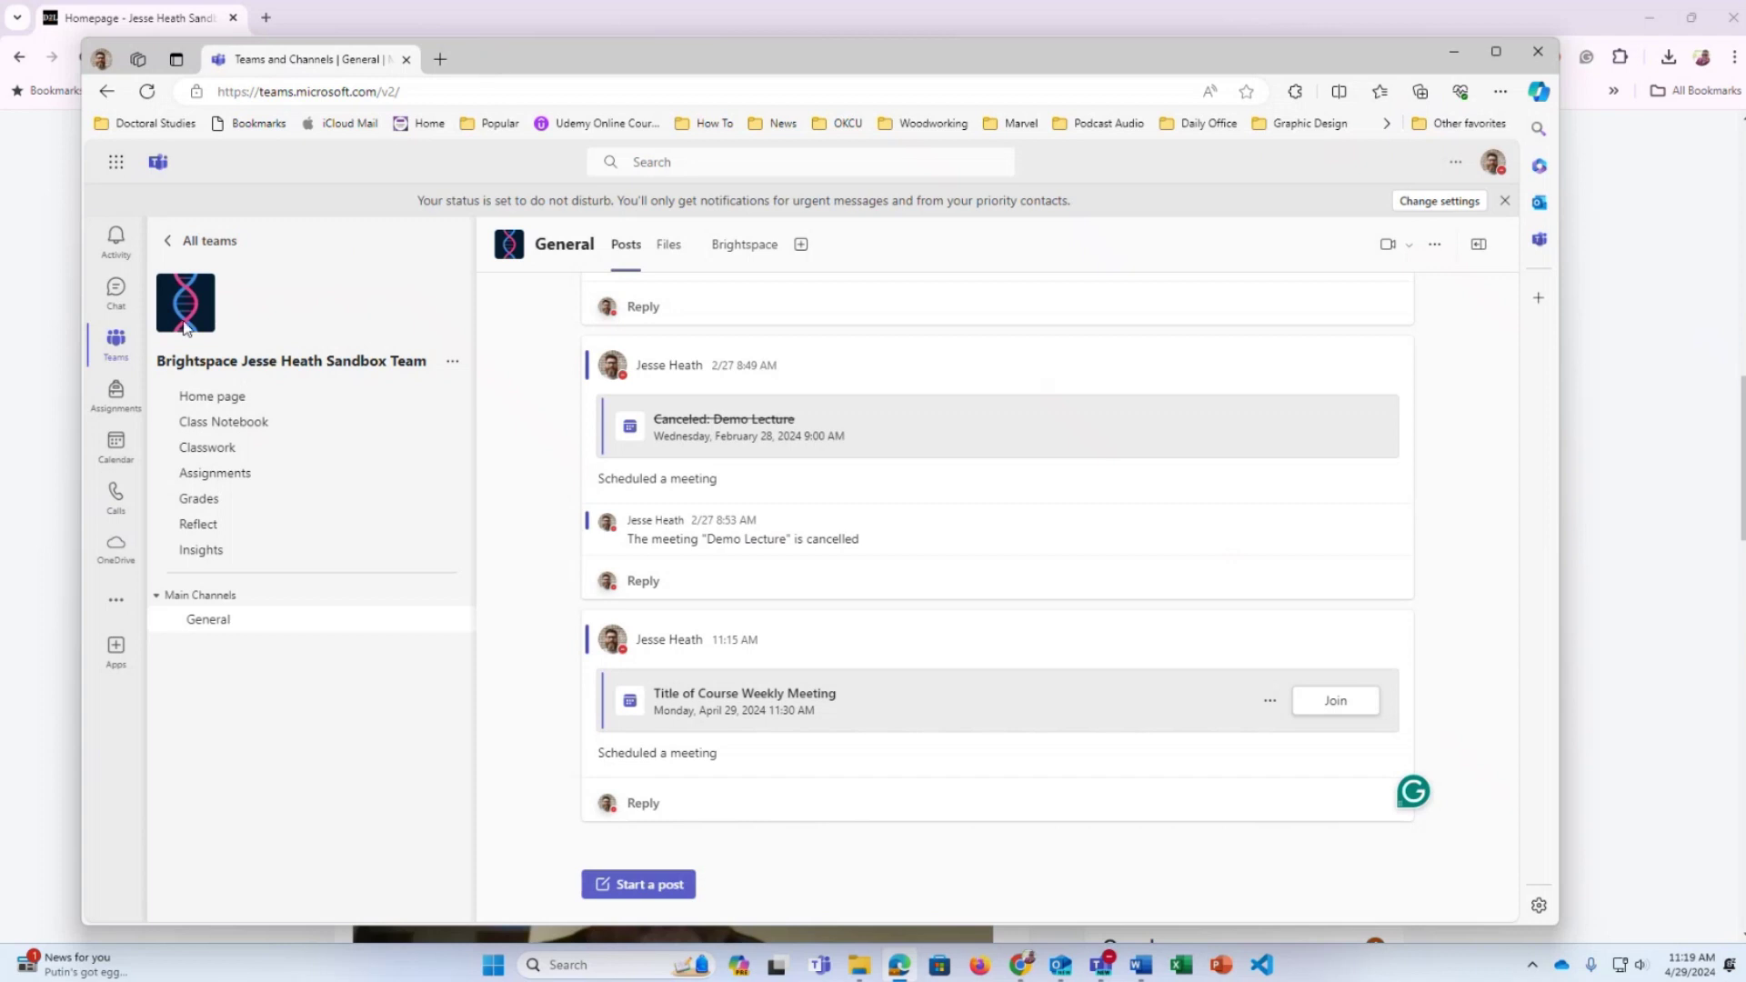
Reopen the sandbox team from the teams overview and view the details of the posted weekly meeting, closing them unchanged
left_click(121, 350)
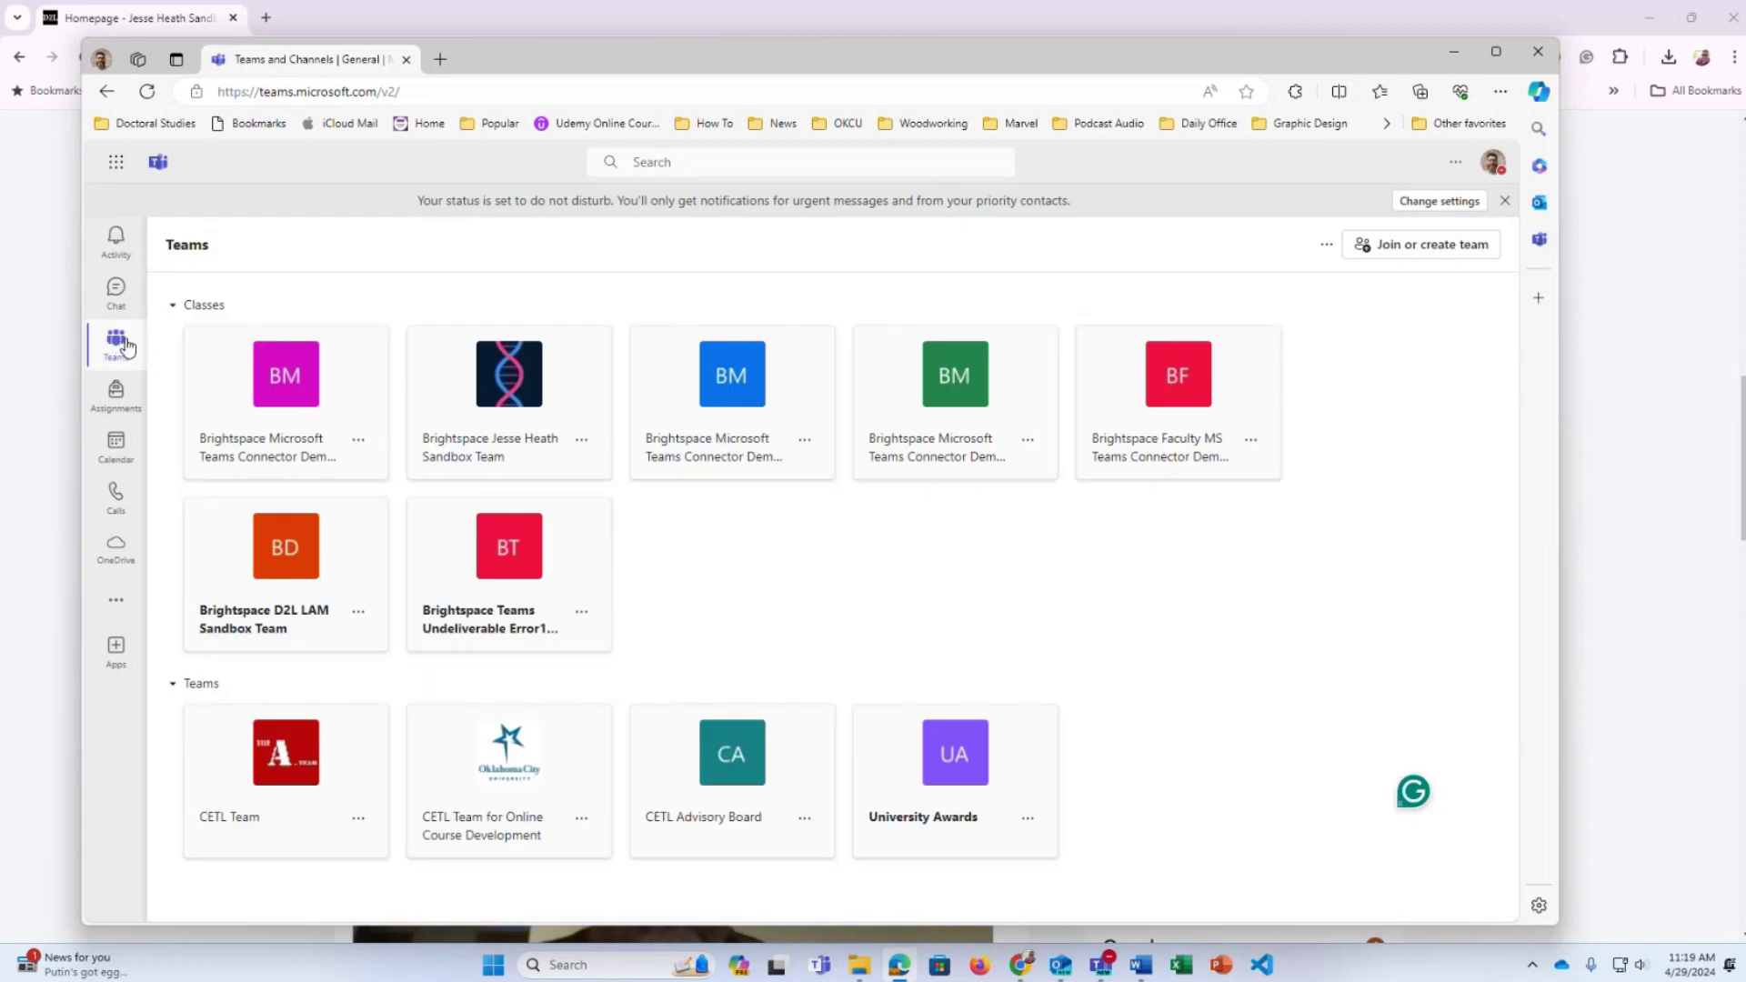
left_click(515, 468)
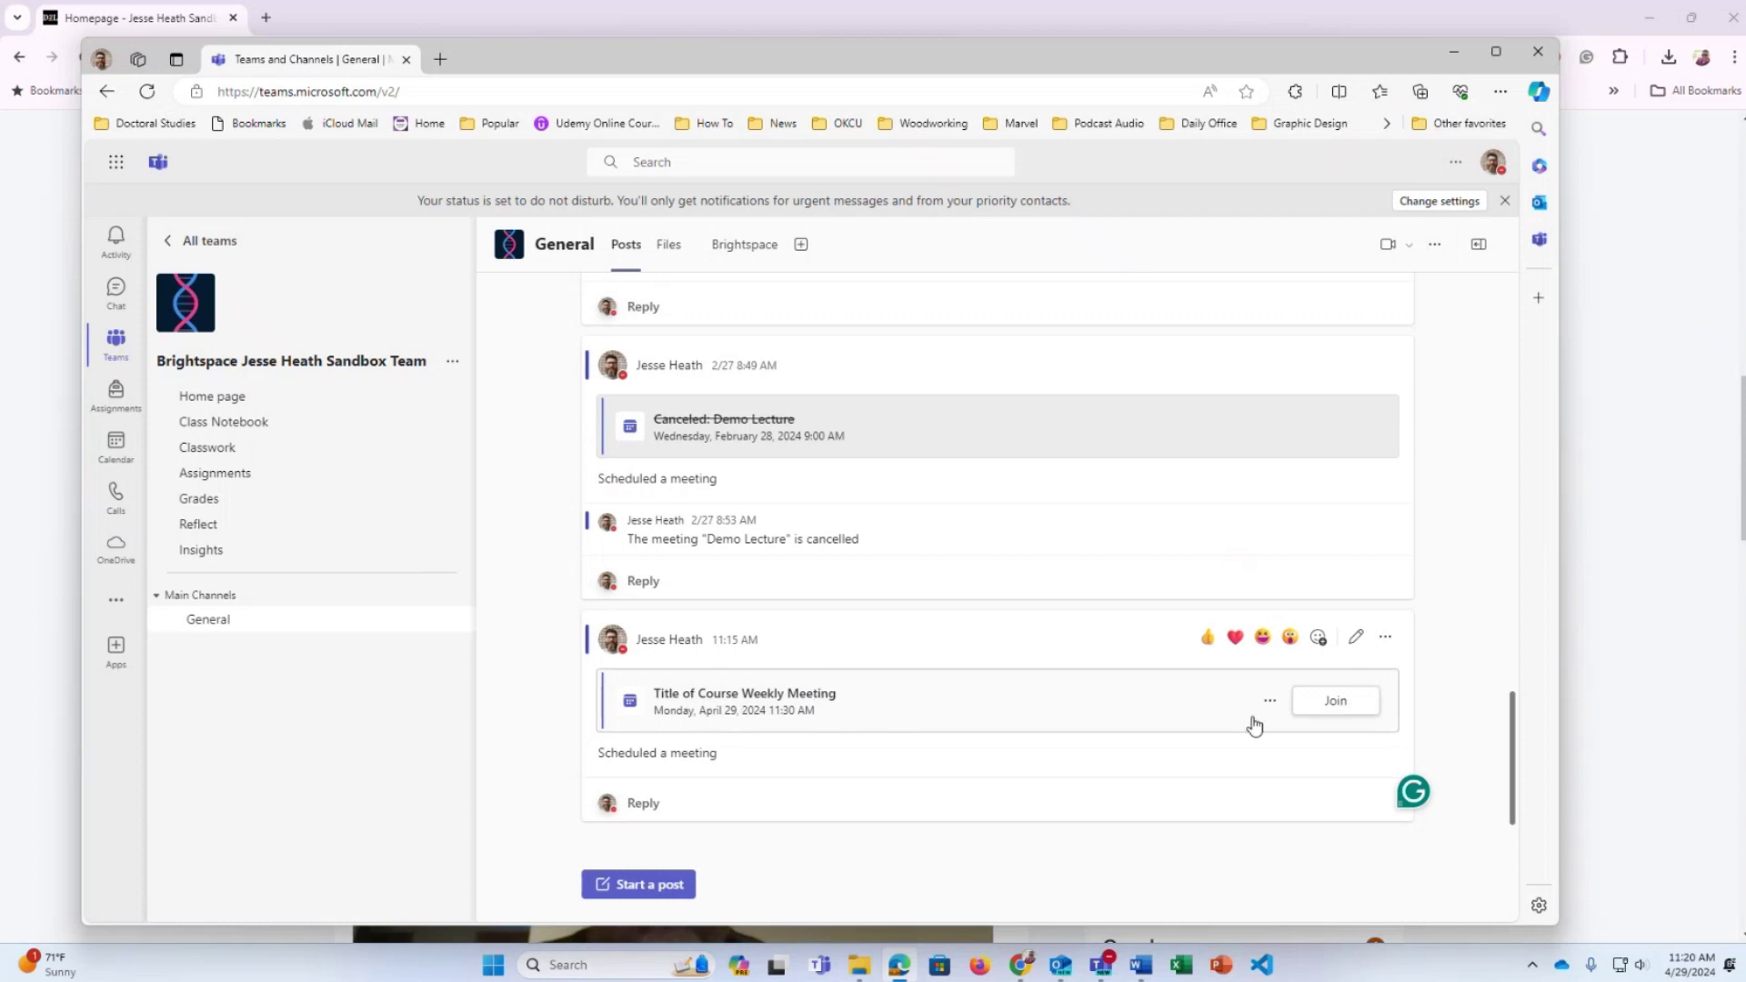
left_click(1159, 718)
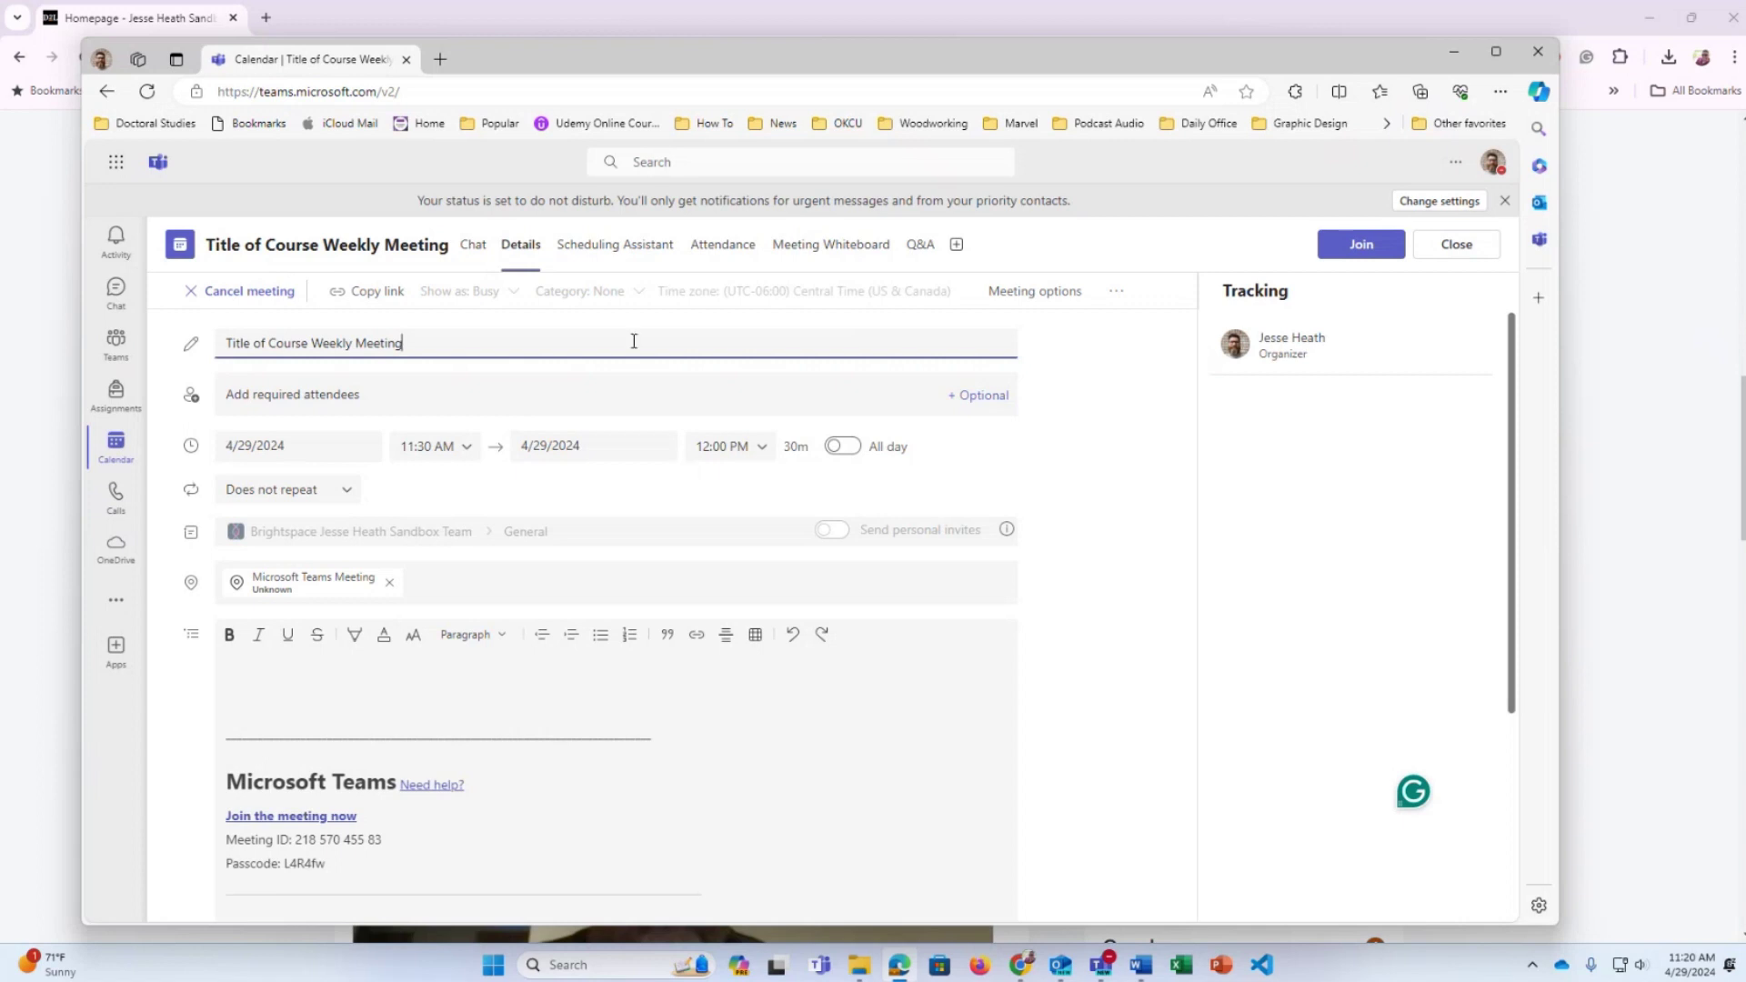
left_click(1468, 253)
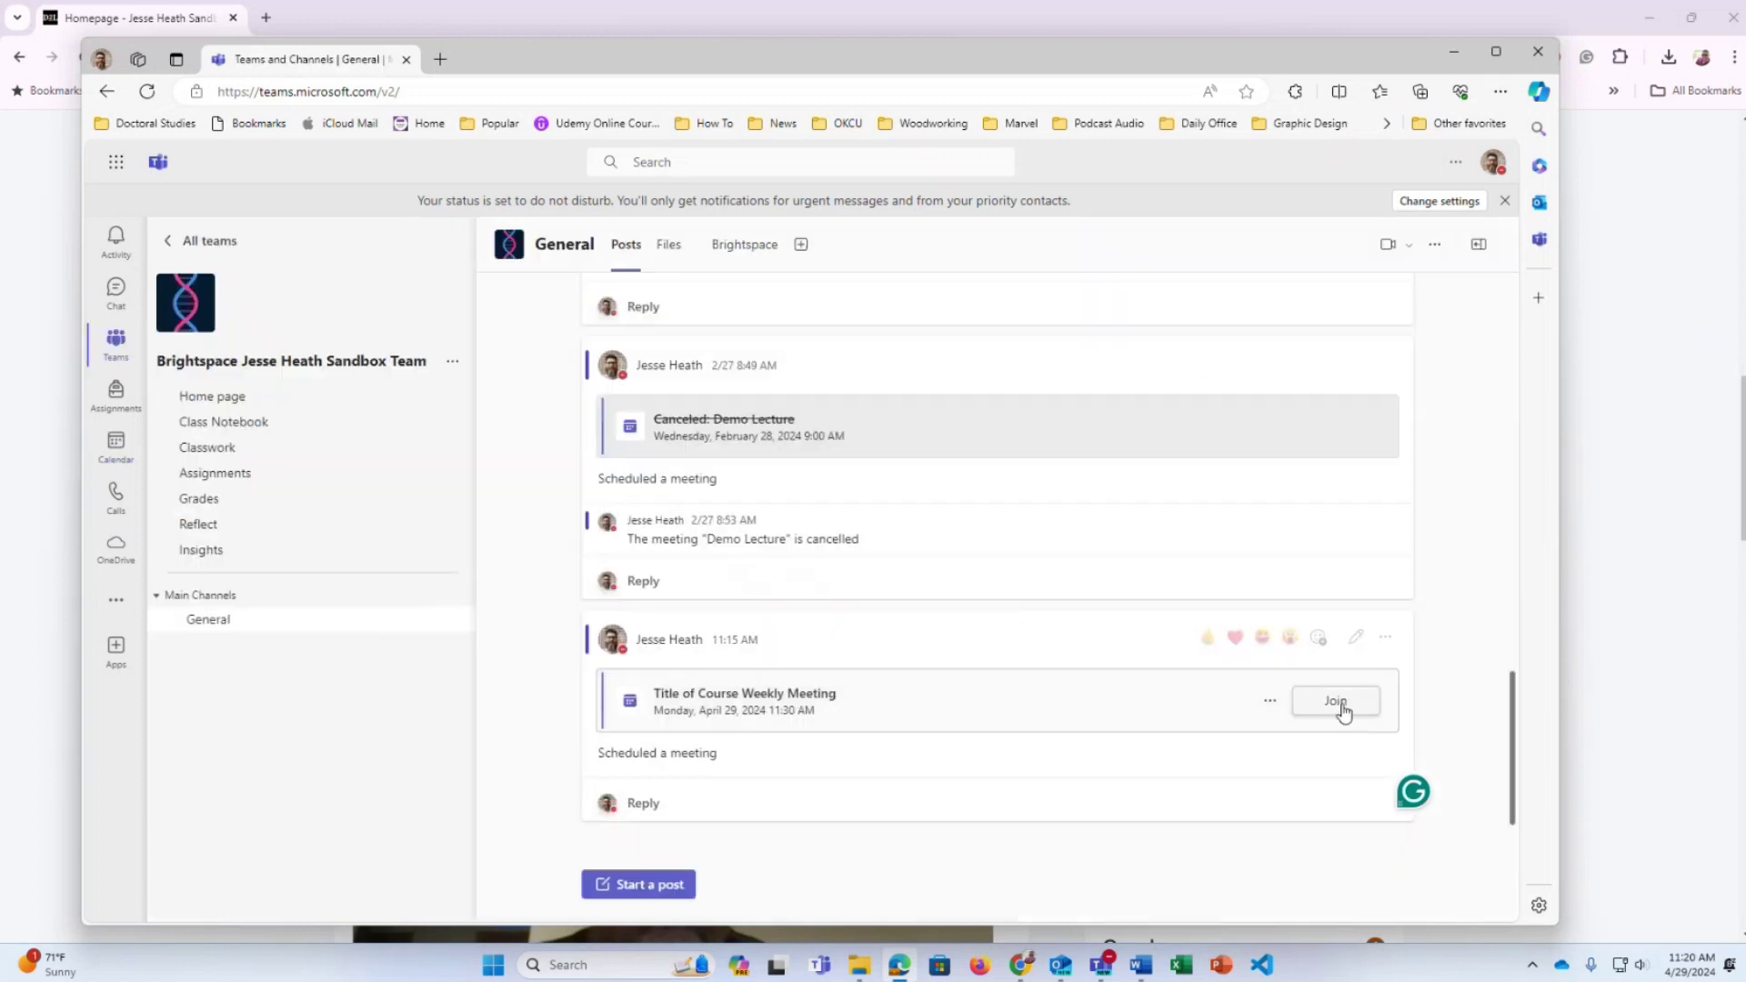
View the weekly meeting's pre-join screen from its channel post, allowing device access and continuing without audio or video, and cancel joining
left_click(1345, 712)
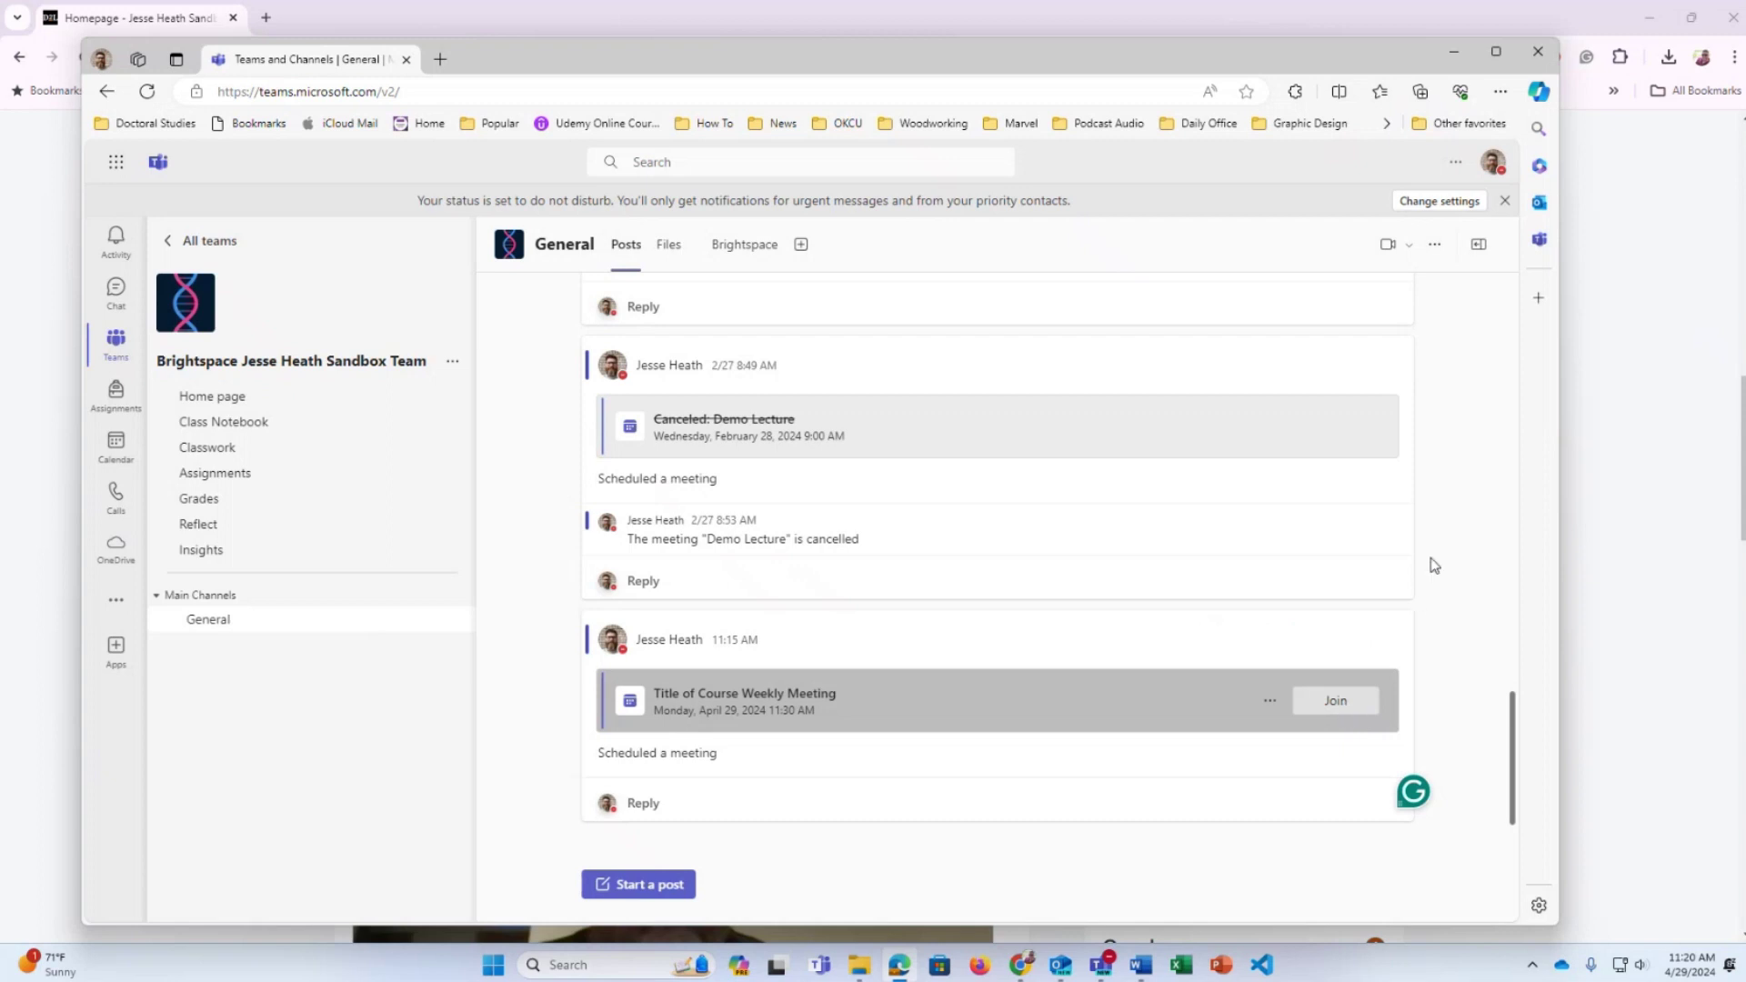
left_click(1329, 702)
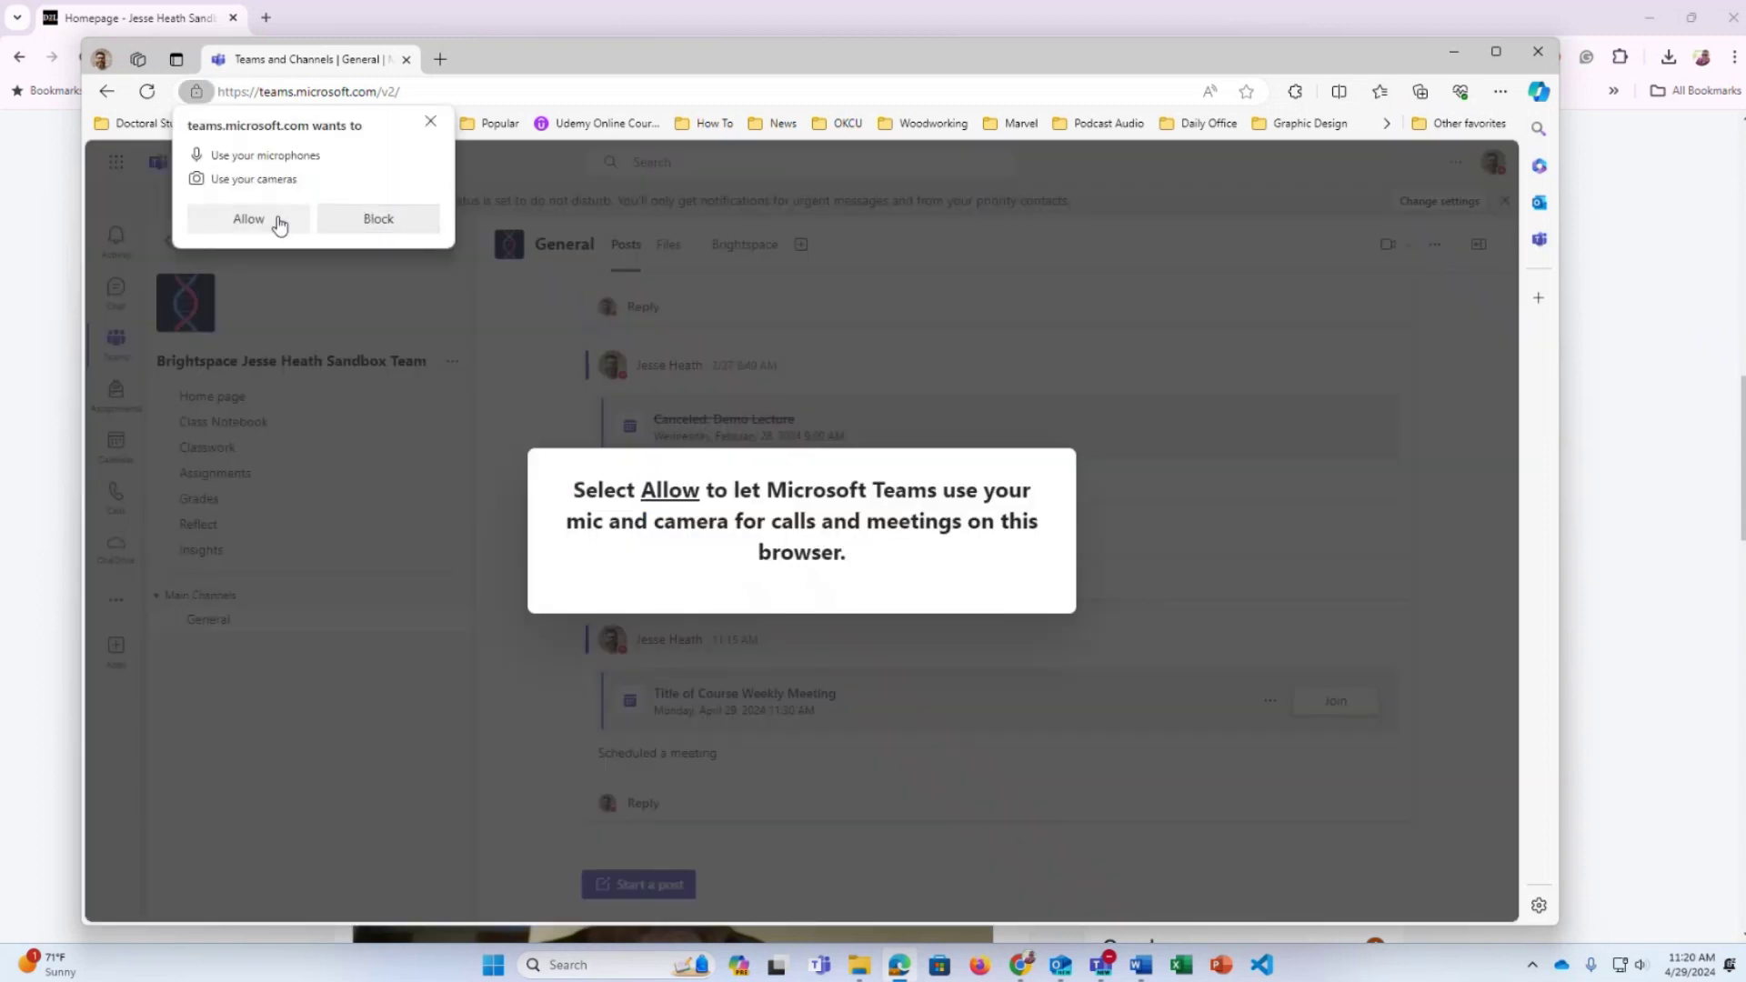
left_click(277, 221)
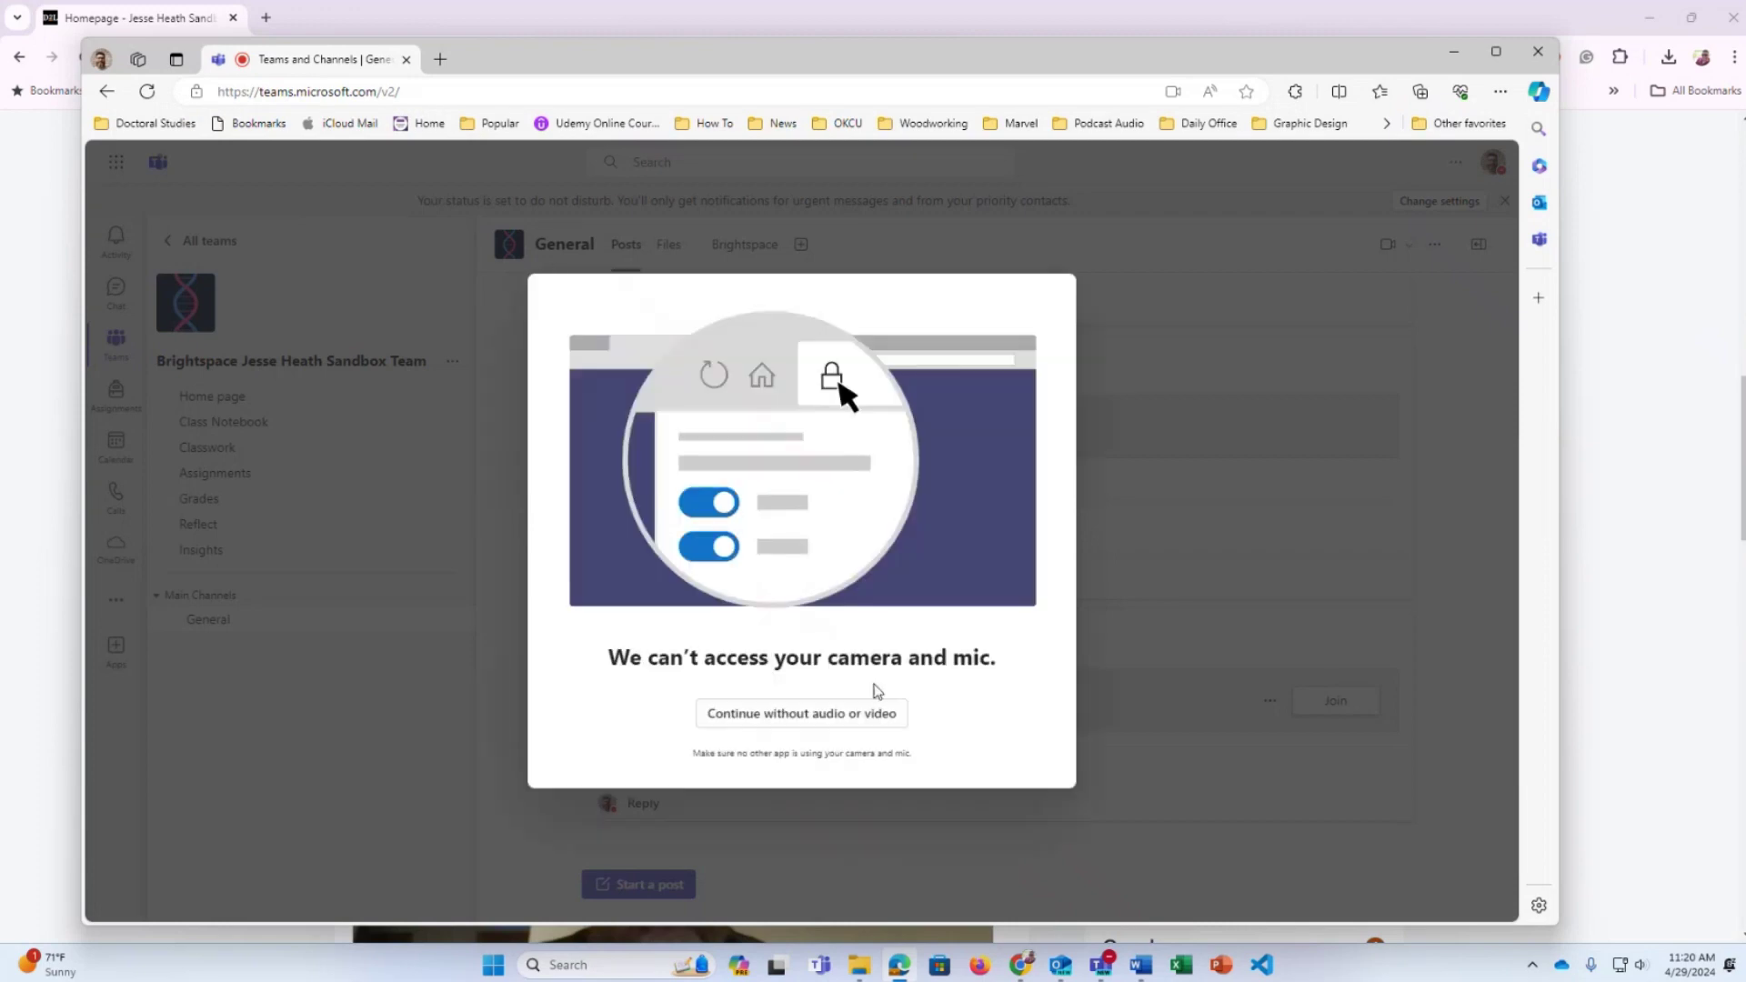
left_click(834, 716)
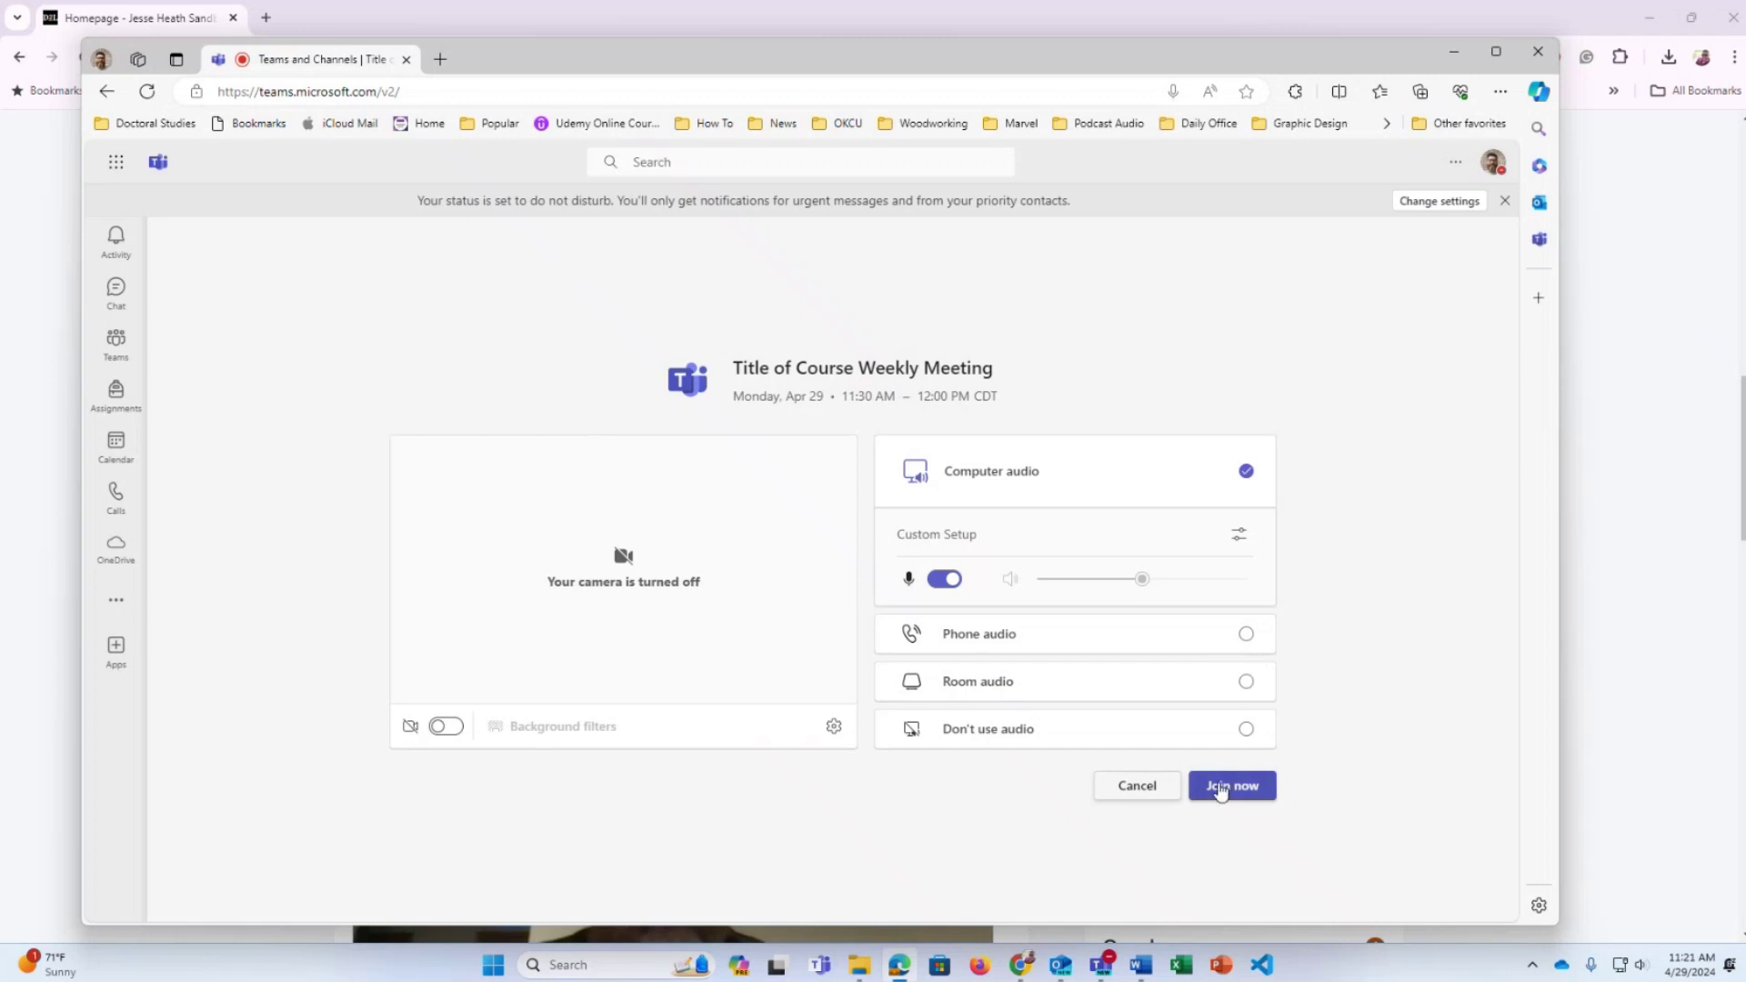
left_click(1137, 786)
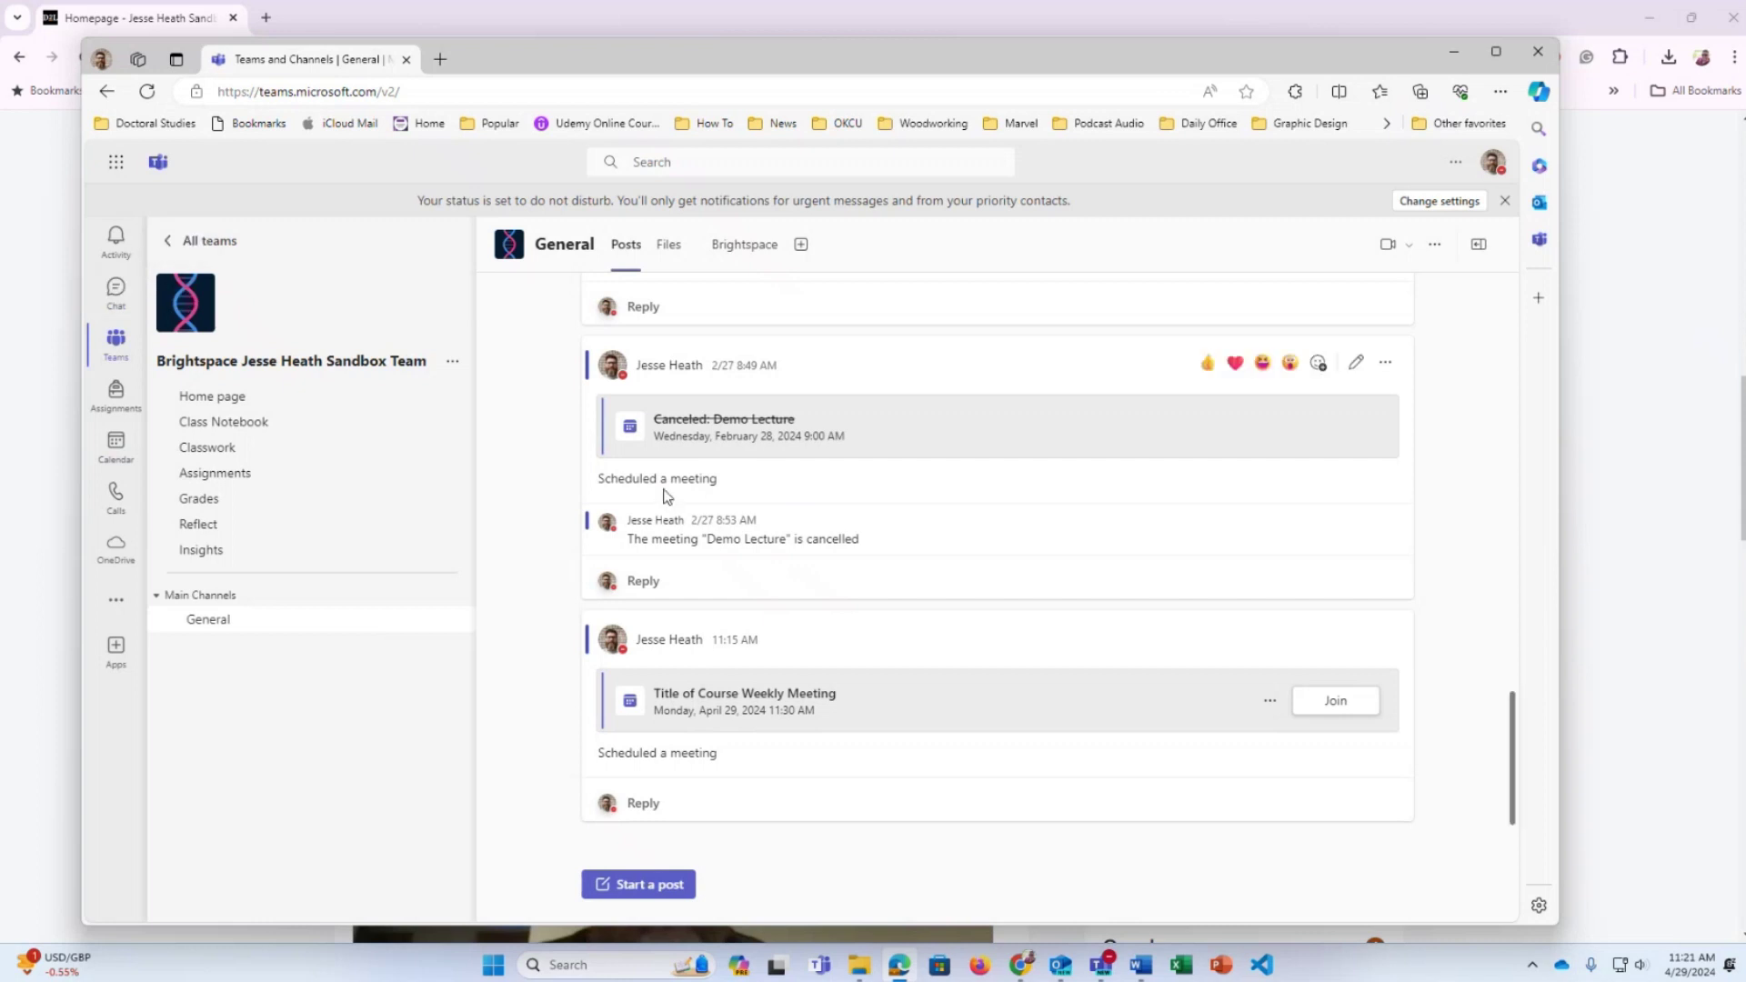
Examine the "Title of Course Weekly Meeting" entry on the Monday, April 29 calendar, highlighting the team name in its details
left_click(117, 466)
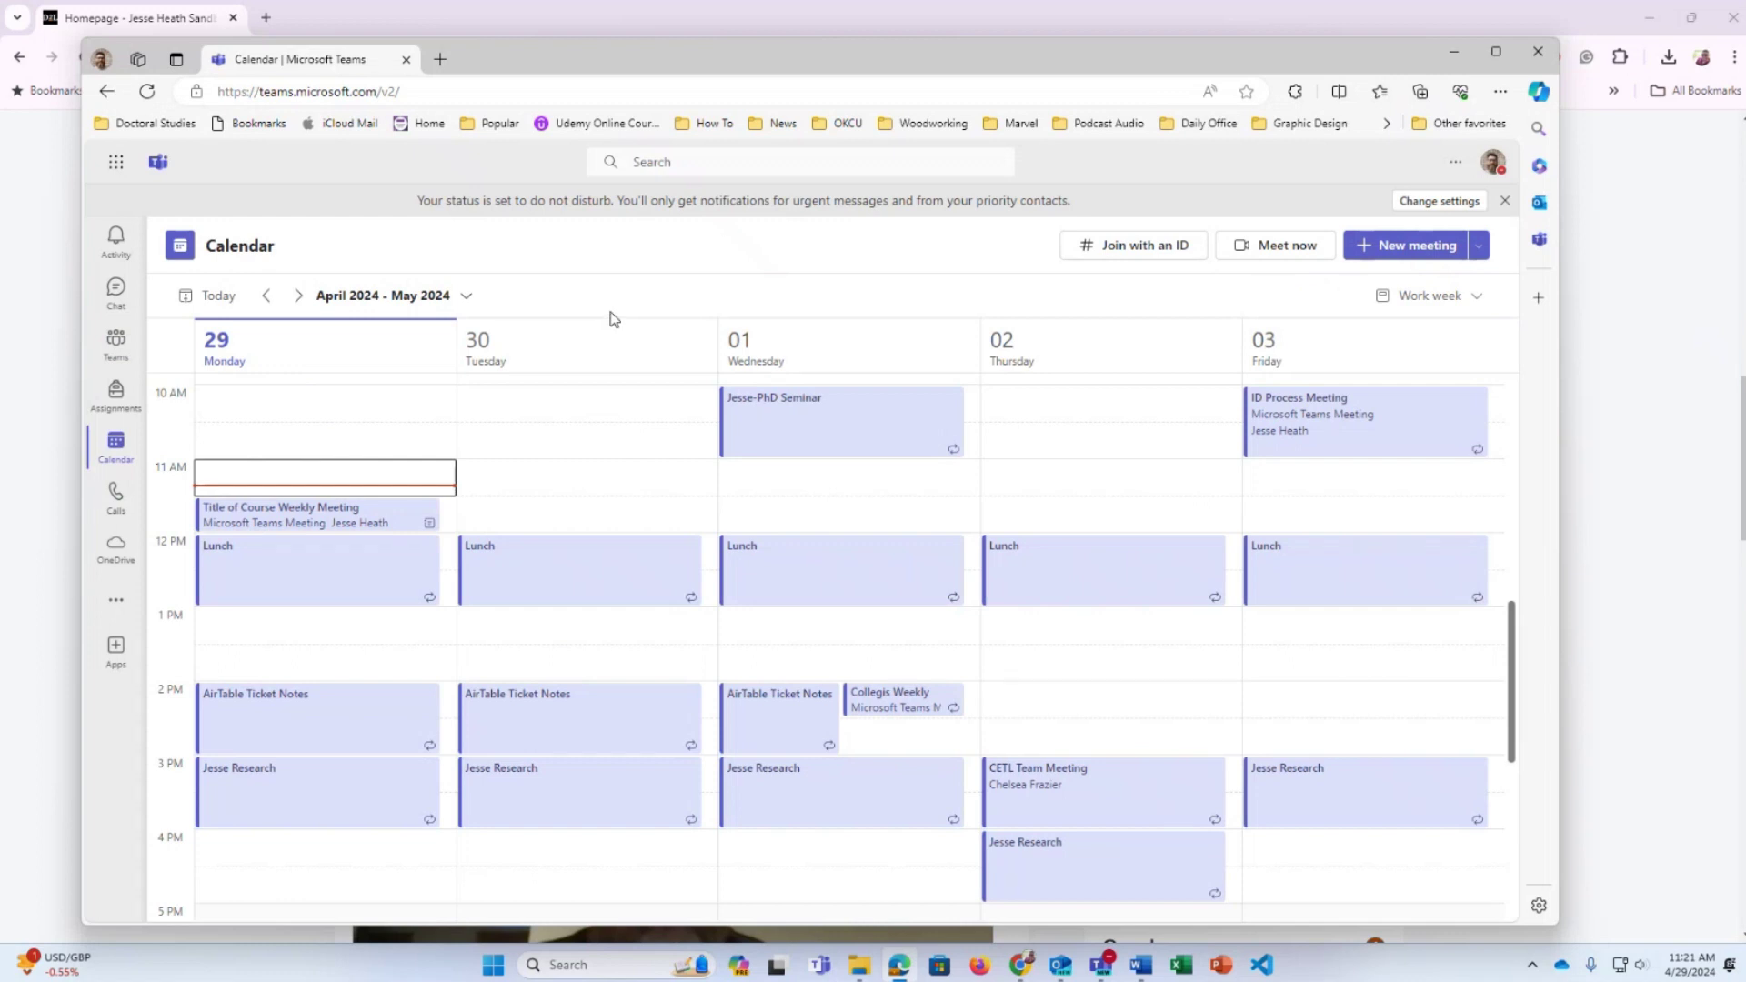
left_click(292, 519)
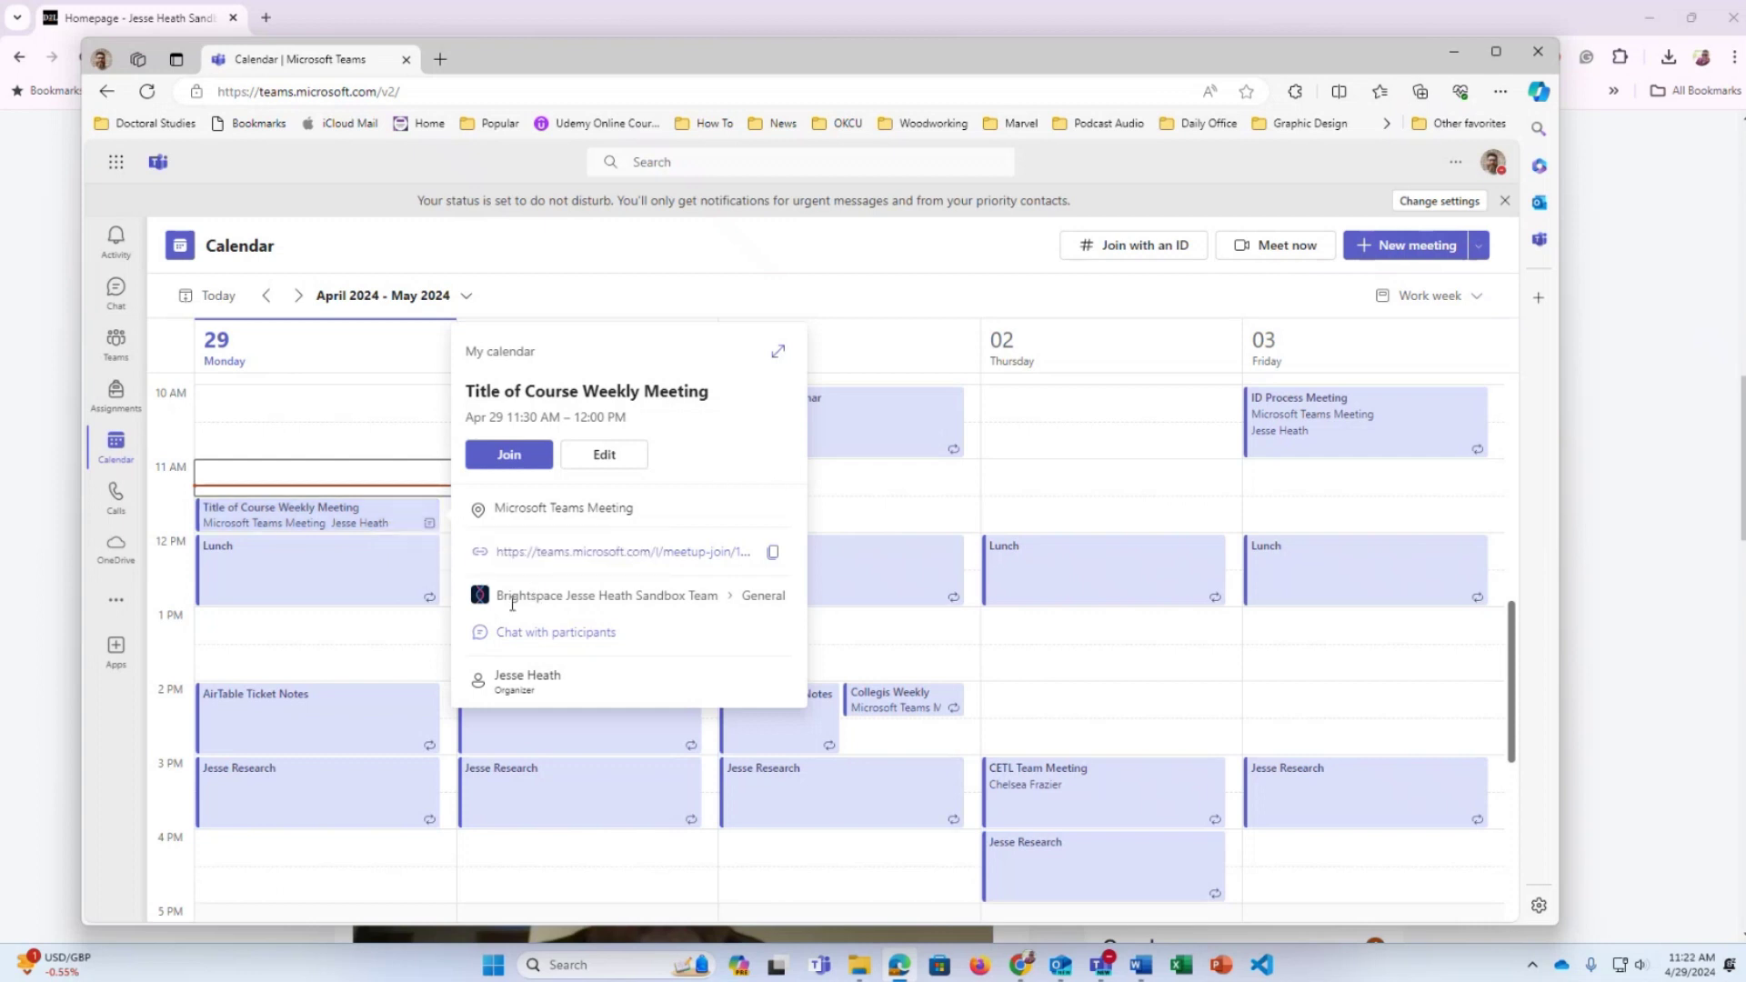
left_click_drag(498, 598, 725, 609)
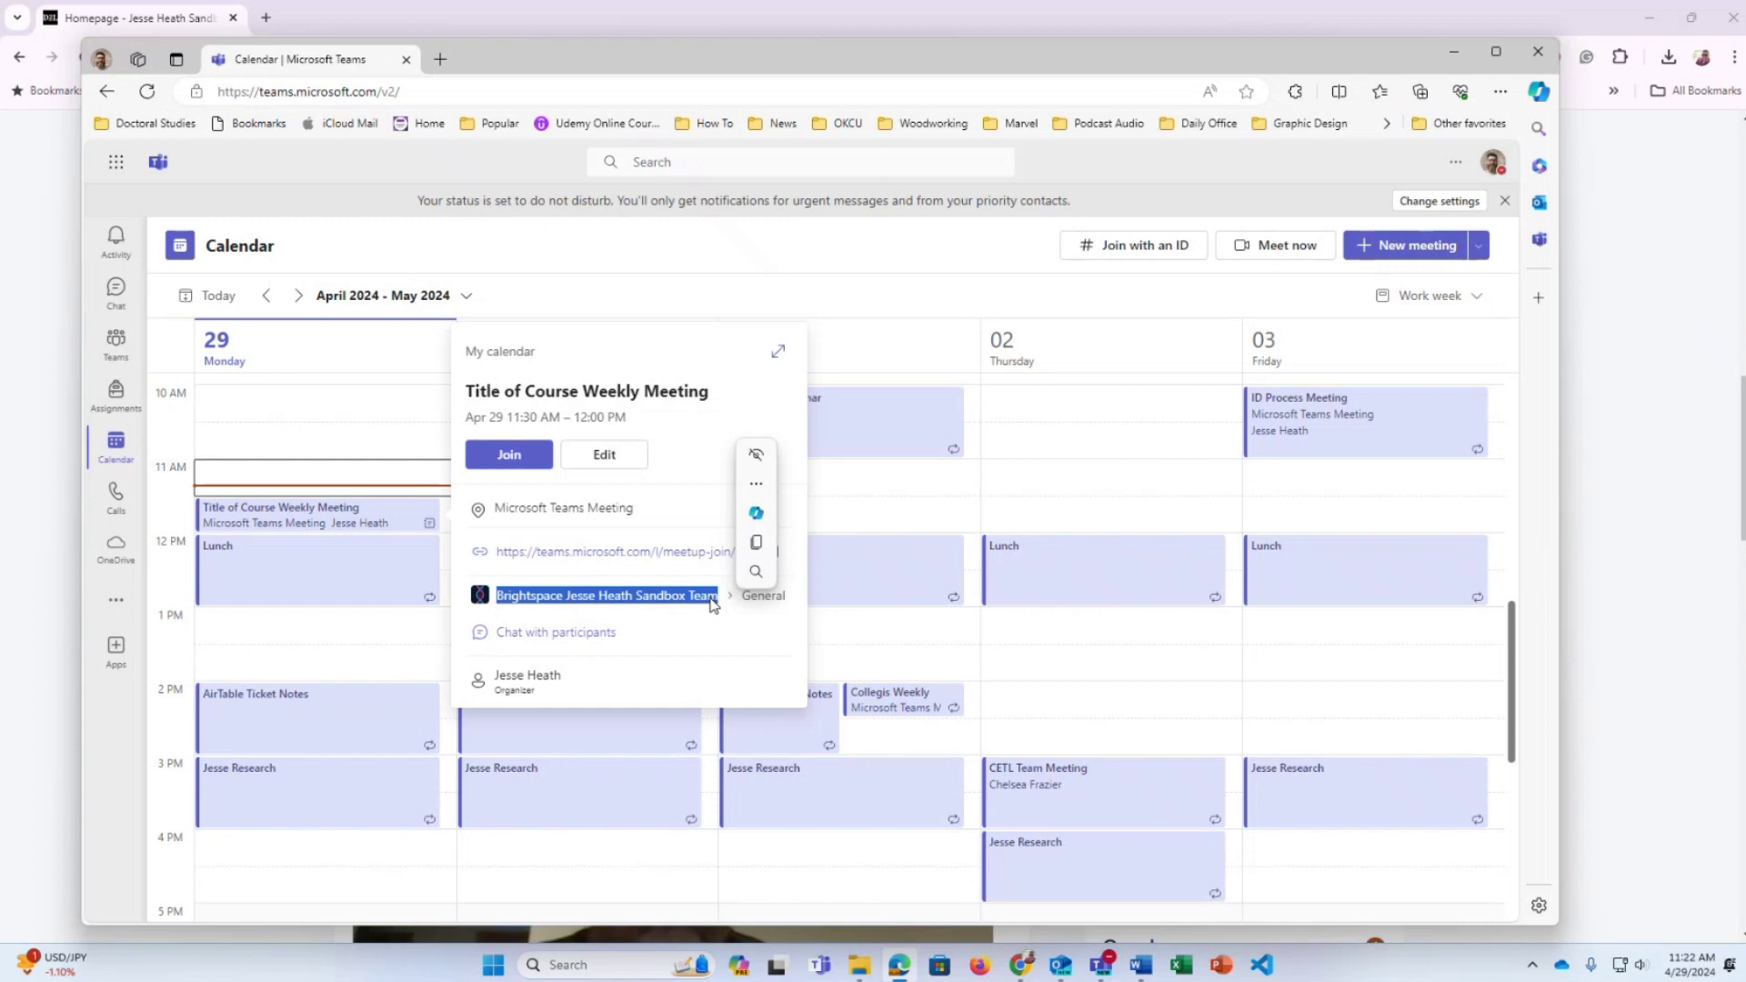
left_click(713, 645)
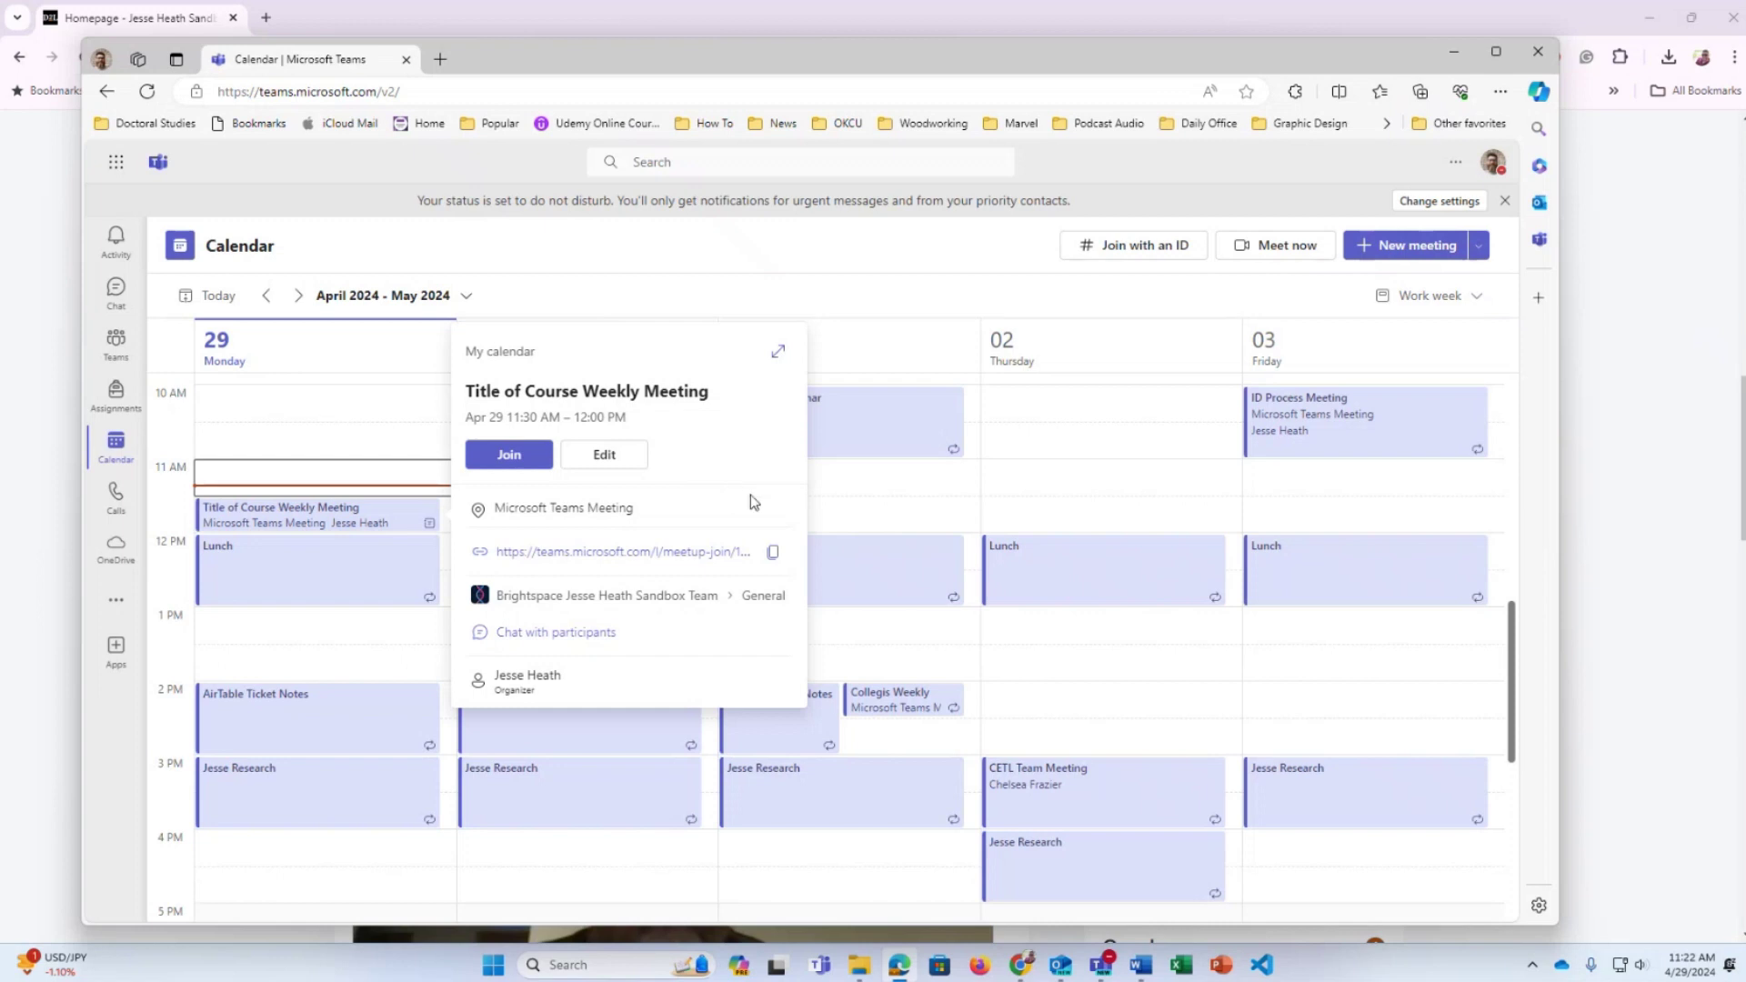
Copy the weekly meeting's link, open the meeting for editing, and copy the full join and dial-in block from its details
left_click(773, 555)
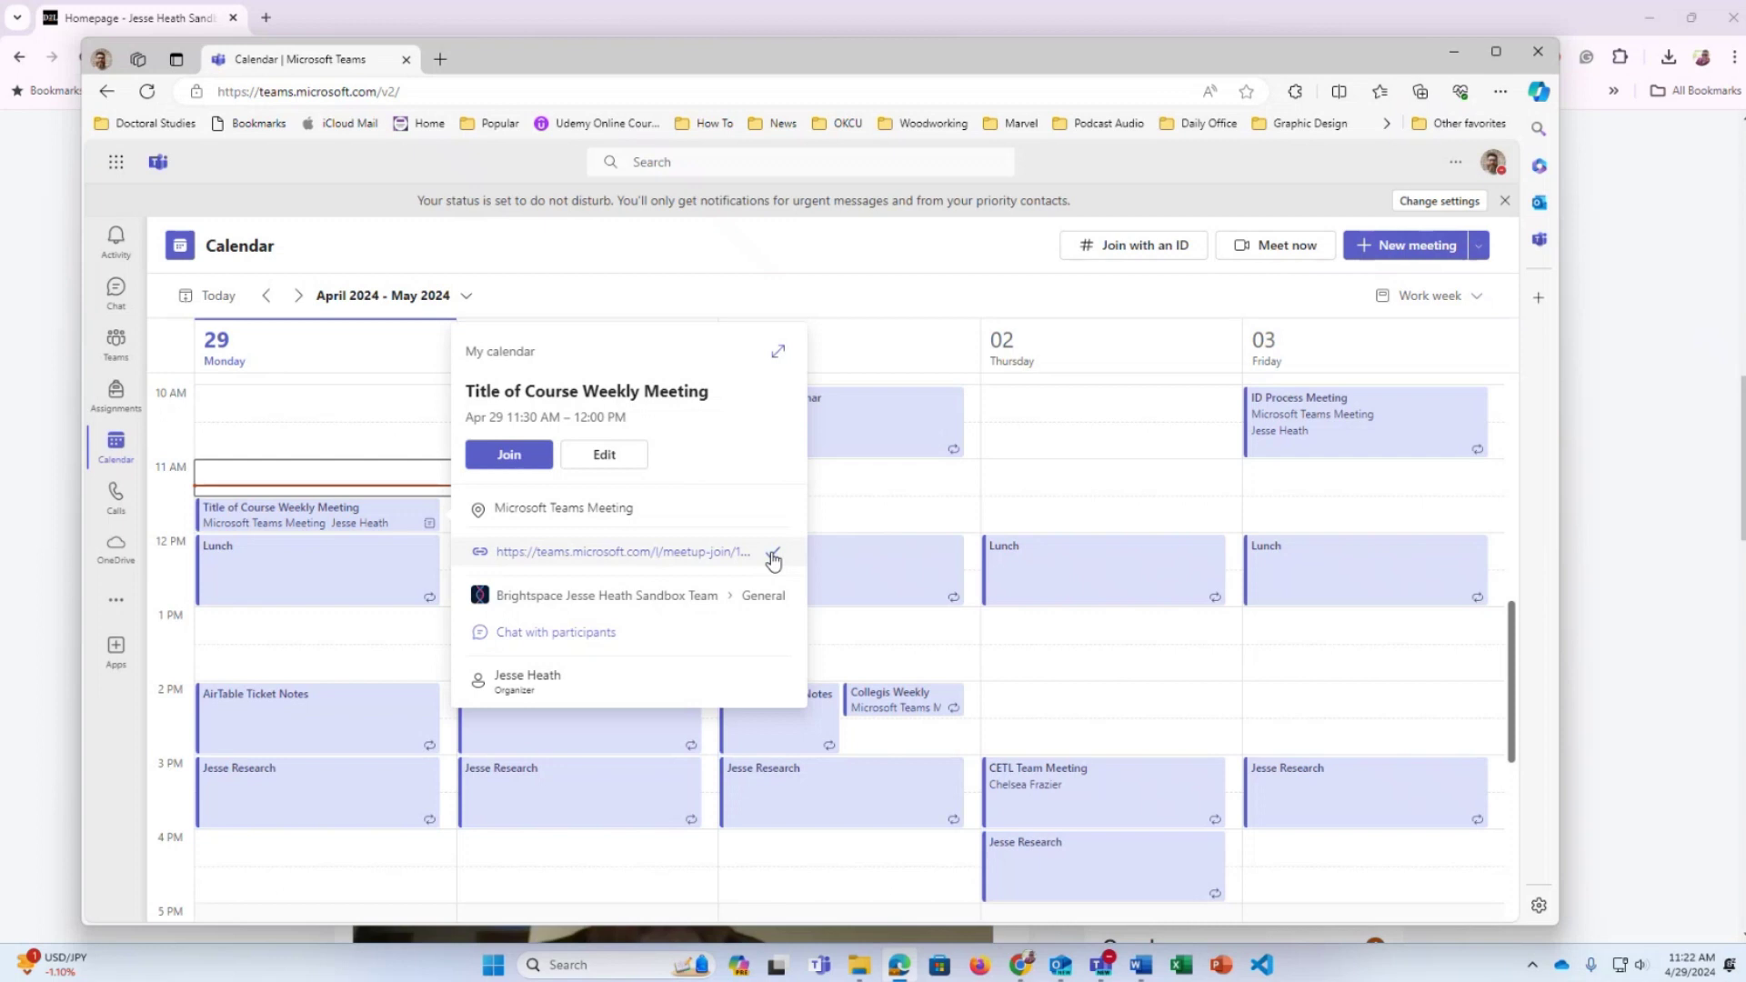
left_click(605, 455)
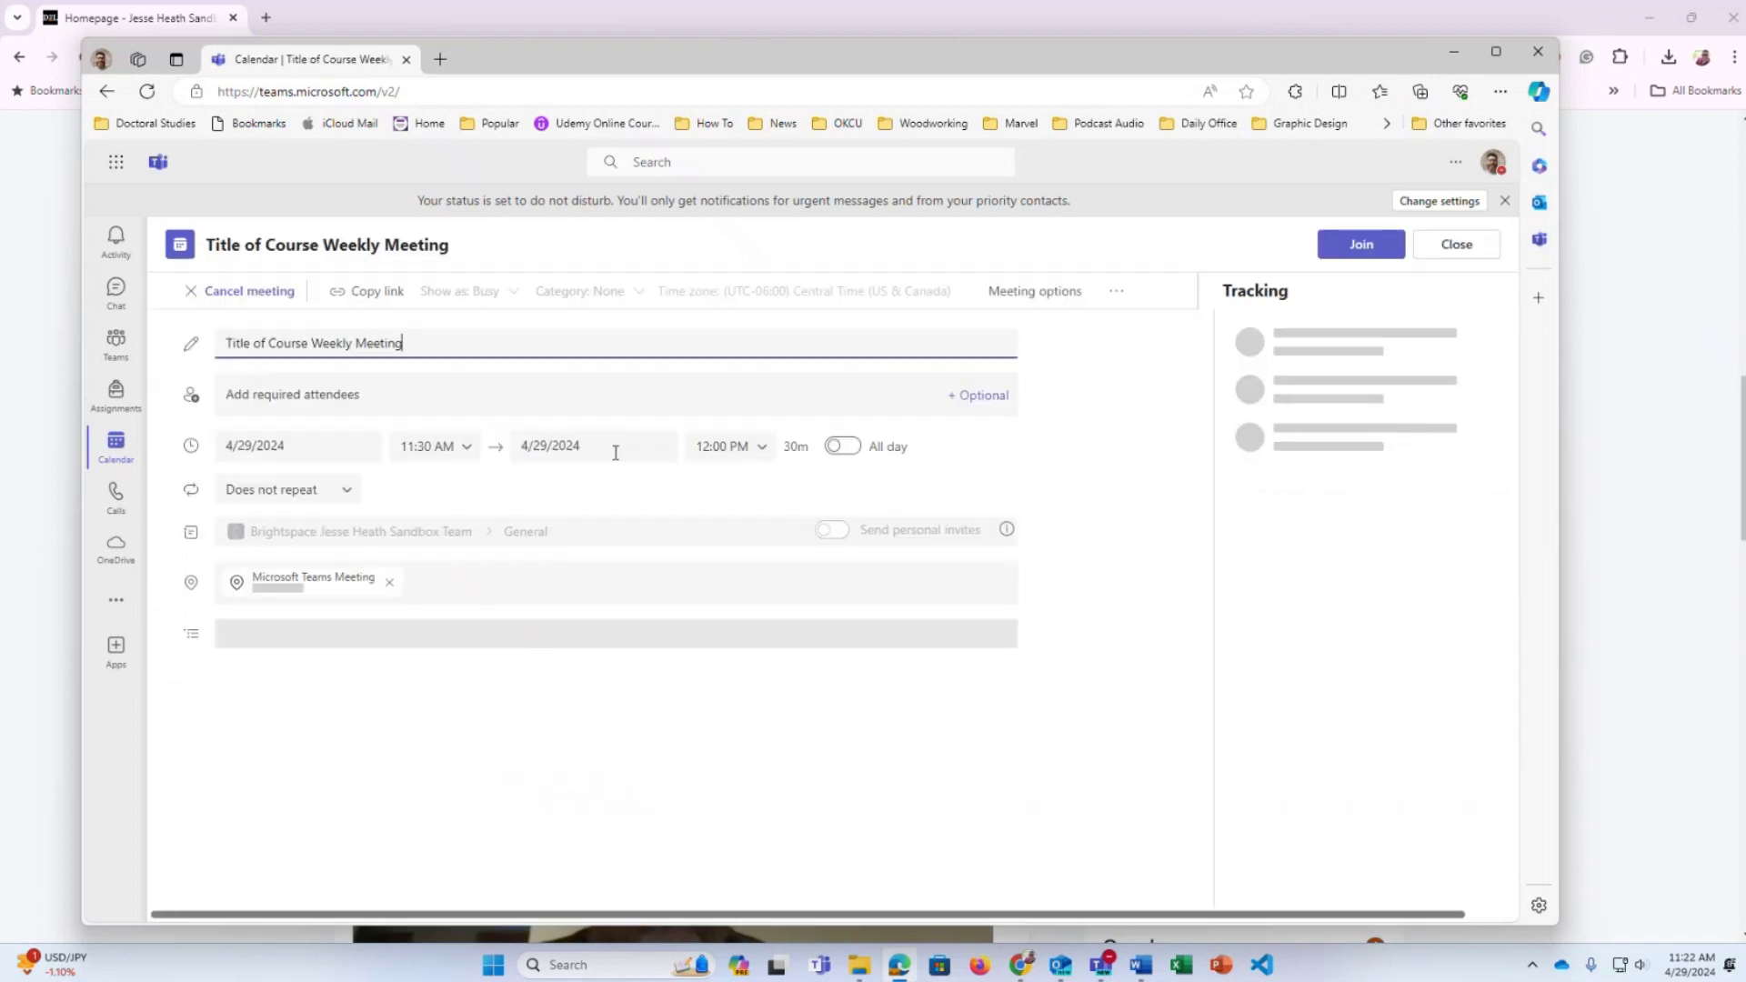
scroll(1074, 684, "down", 4)
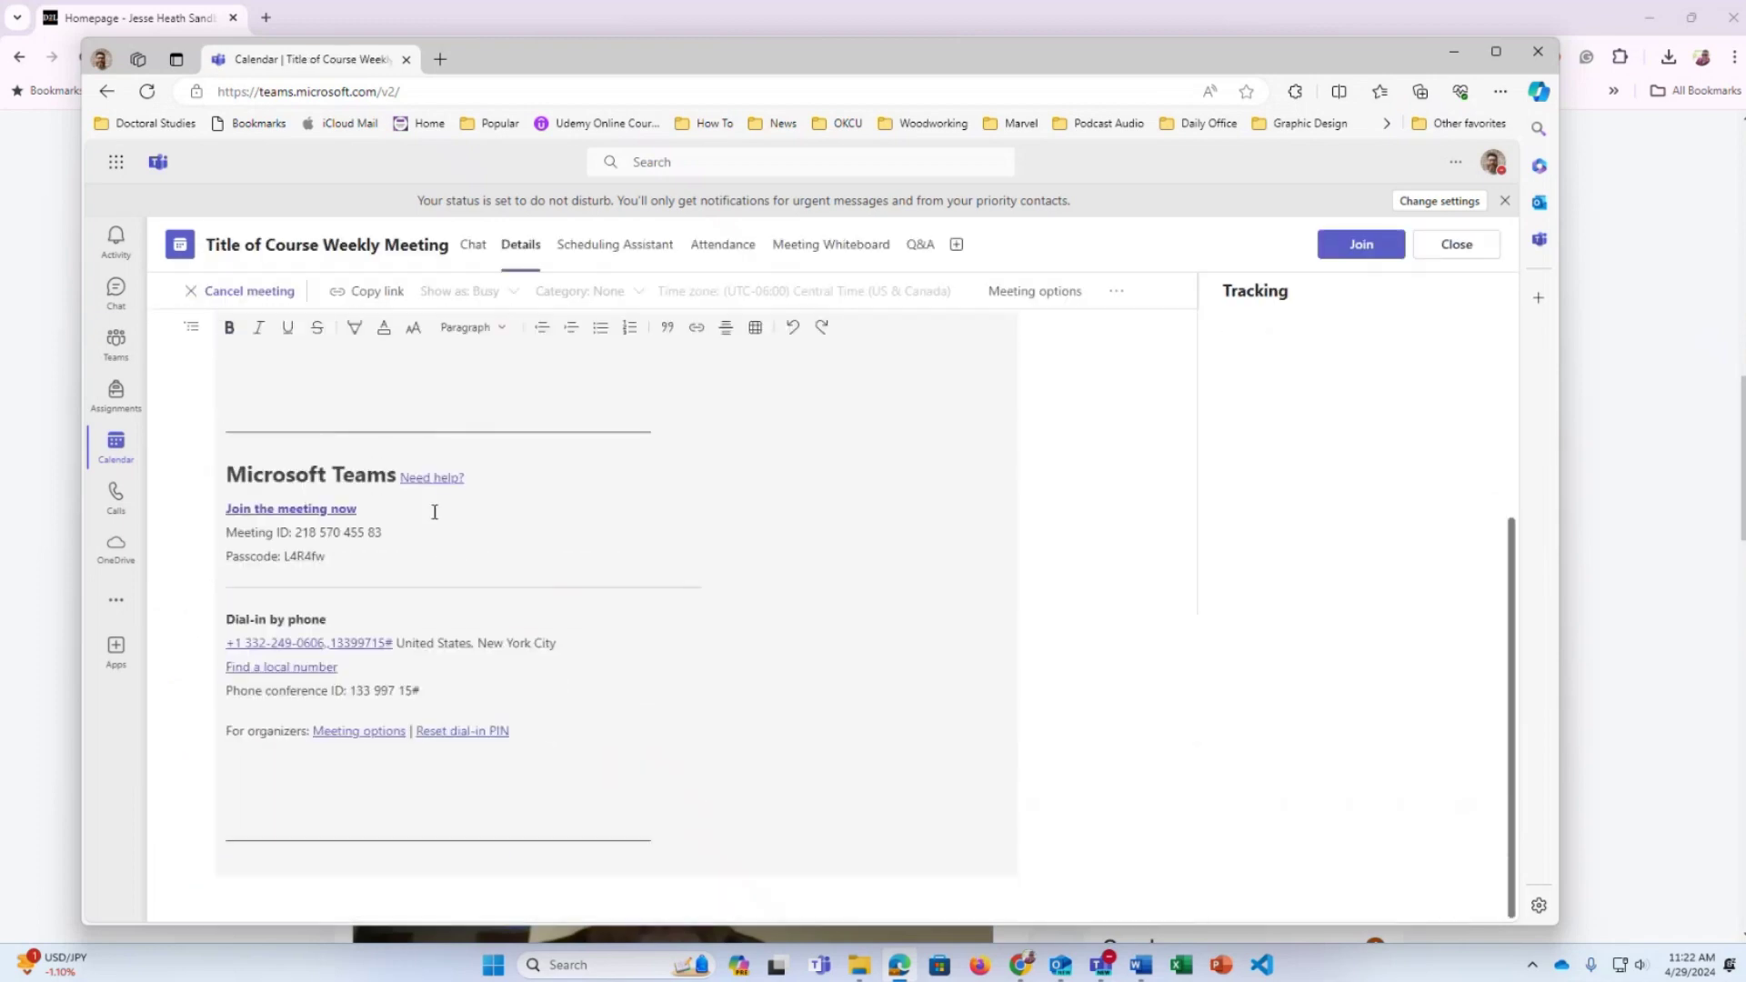
scroll(432, 510, "up", 3)
scroll(273, 491, "down", 2)
left_click_drag(257, 480, 688, 845)
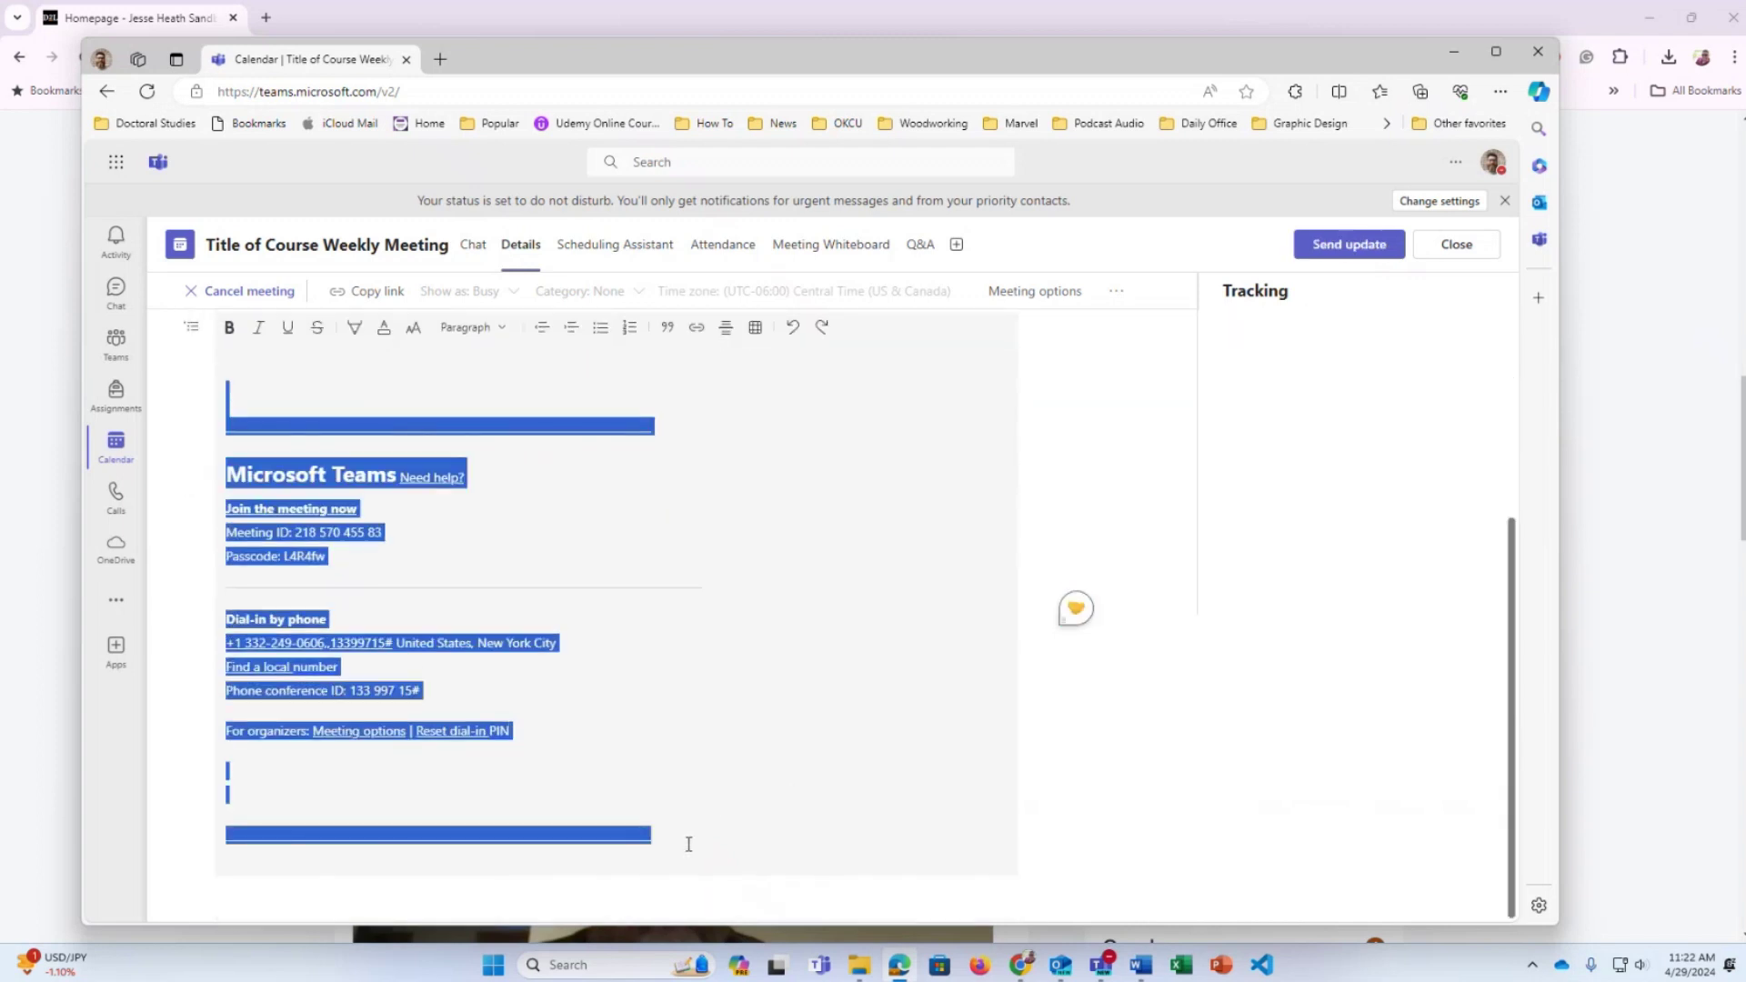
right_click(289, 427)
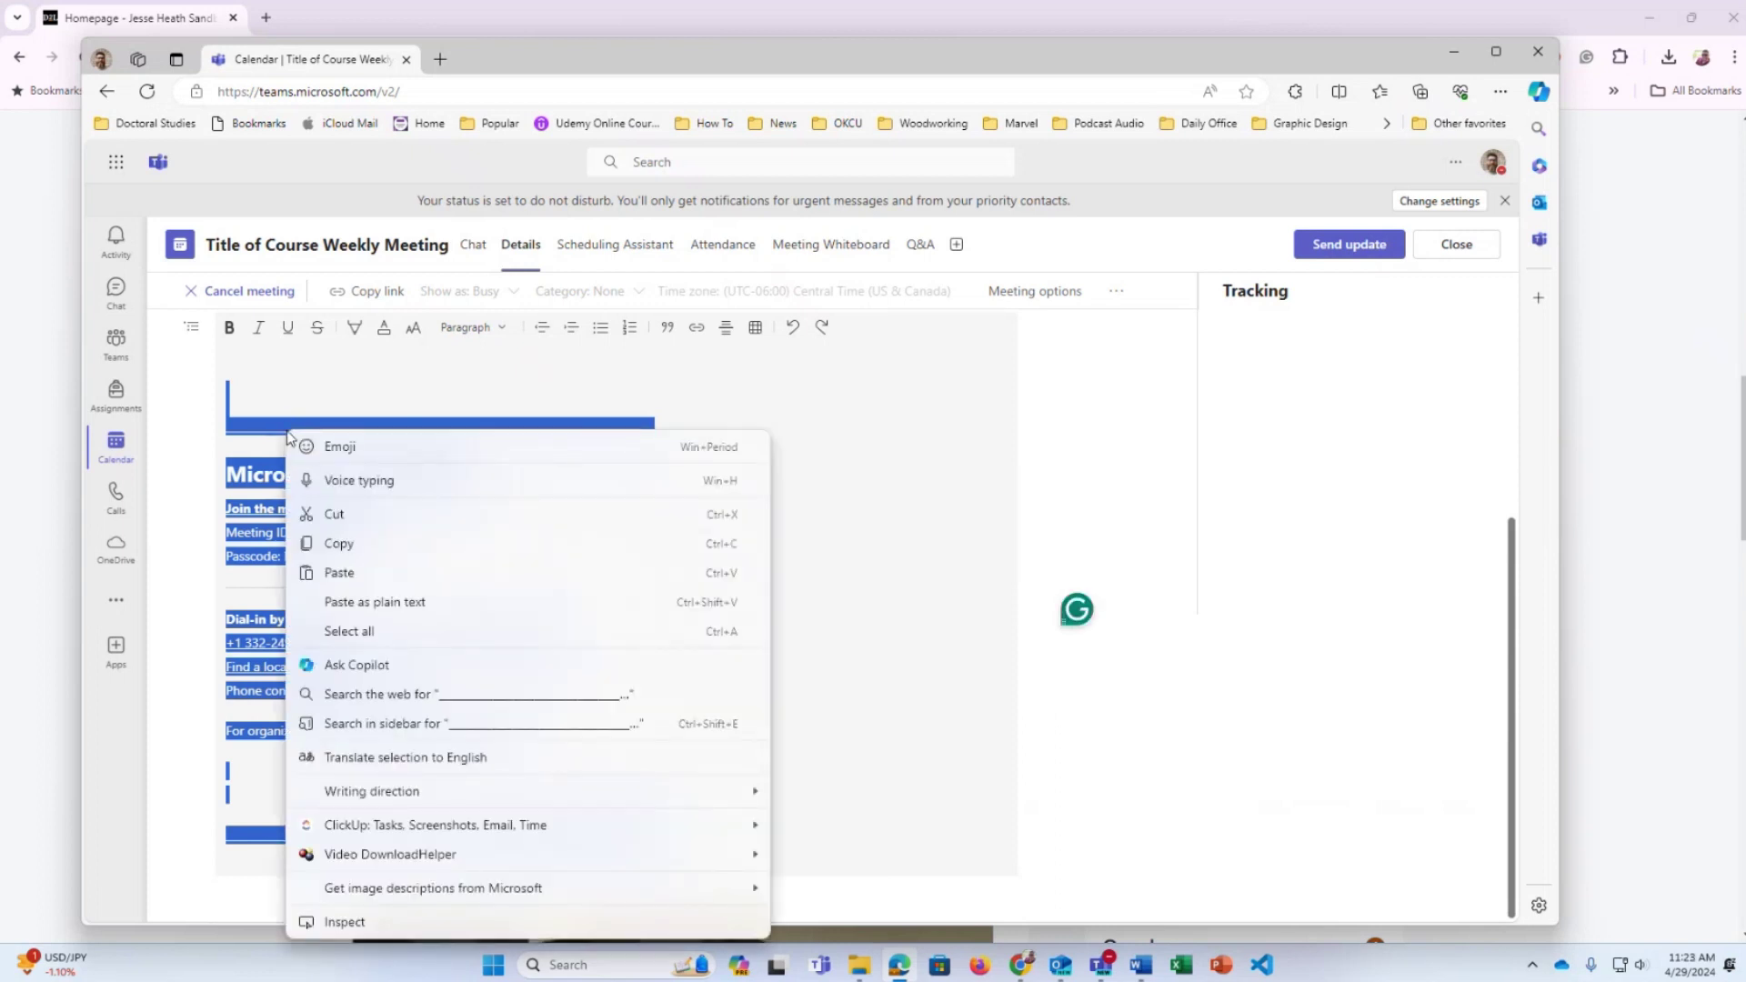
left_click(334, 545)
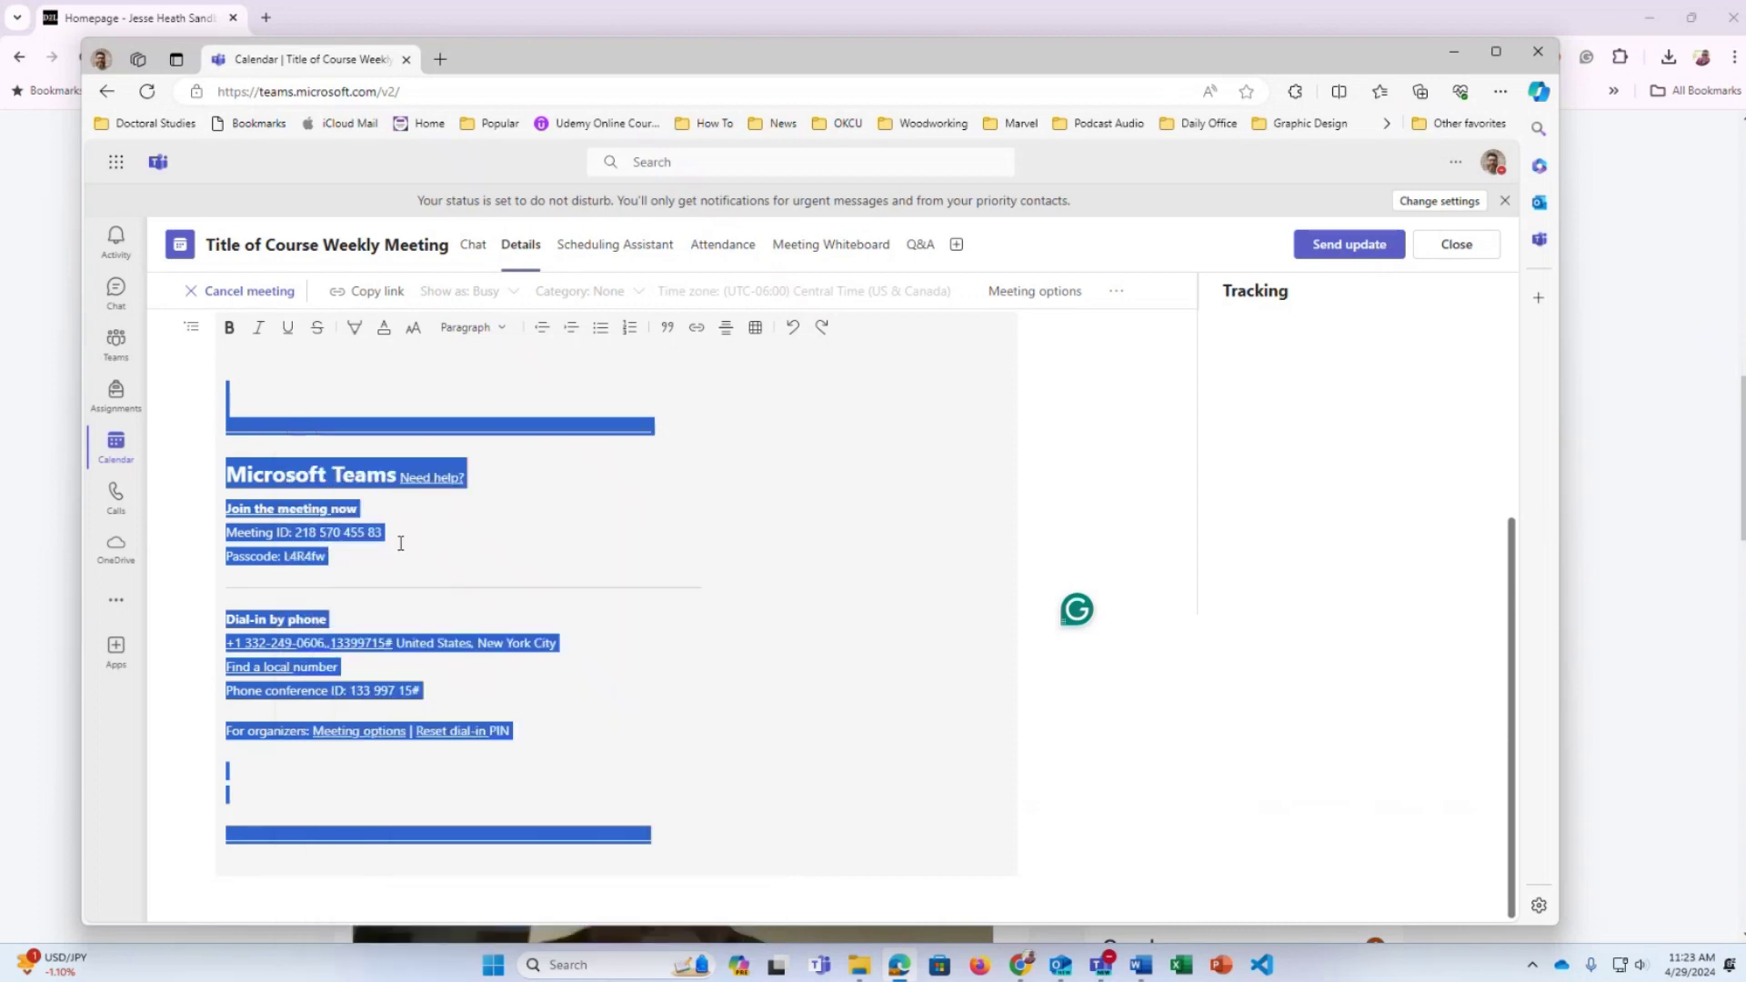
Switch to the Brightspace sandbox course homepage and start a new announcement with the headline "Scheduled Teams Meeting Link"
left_click(340, 26)
scroll(329, 442, "up", 10)
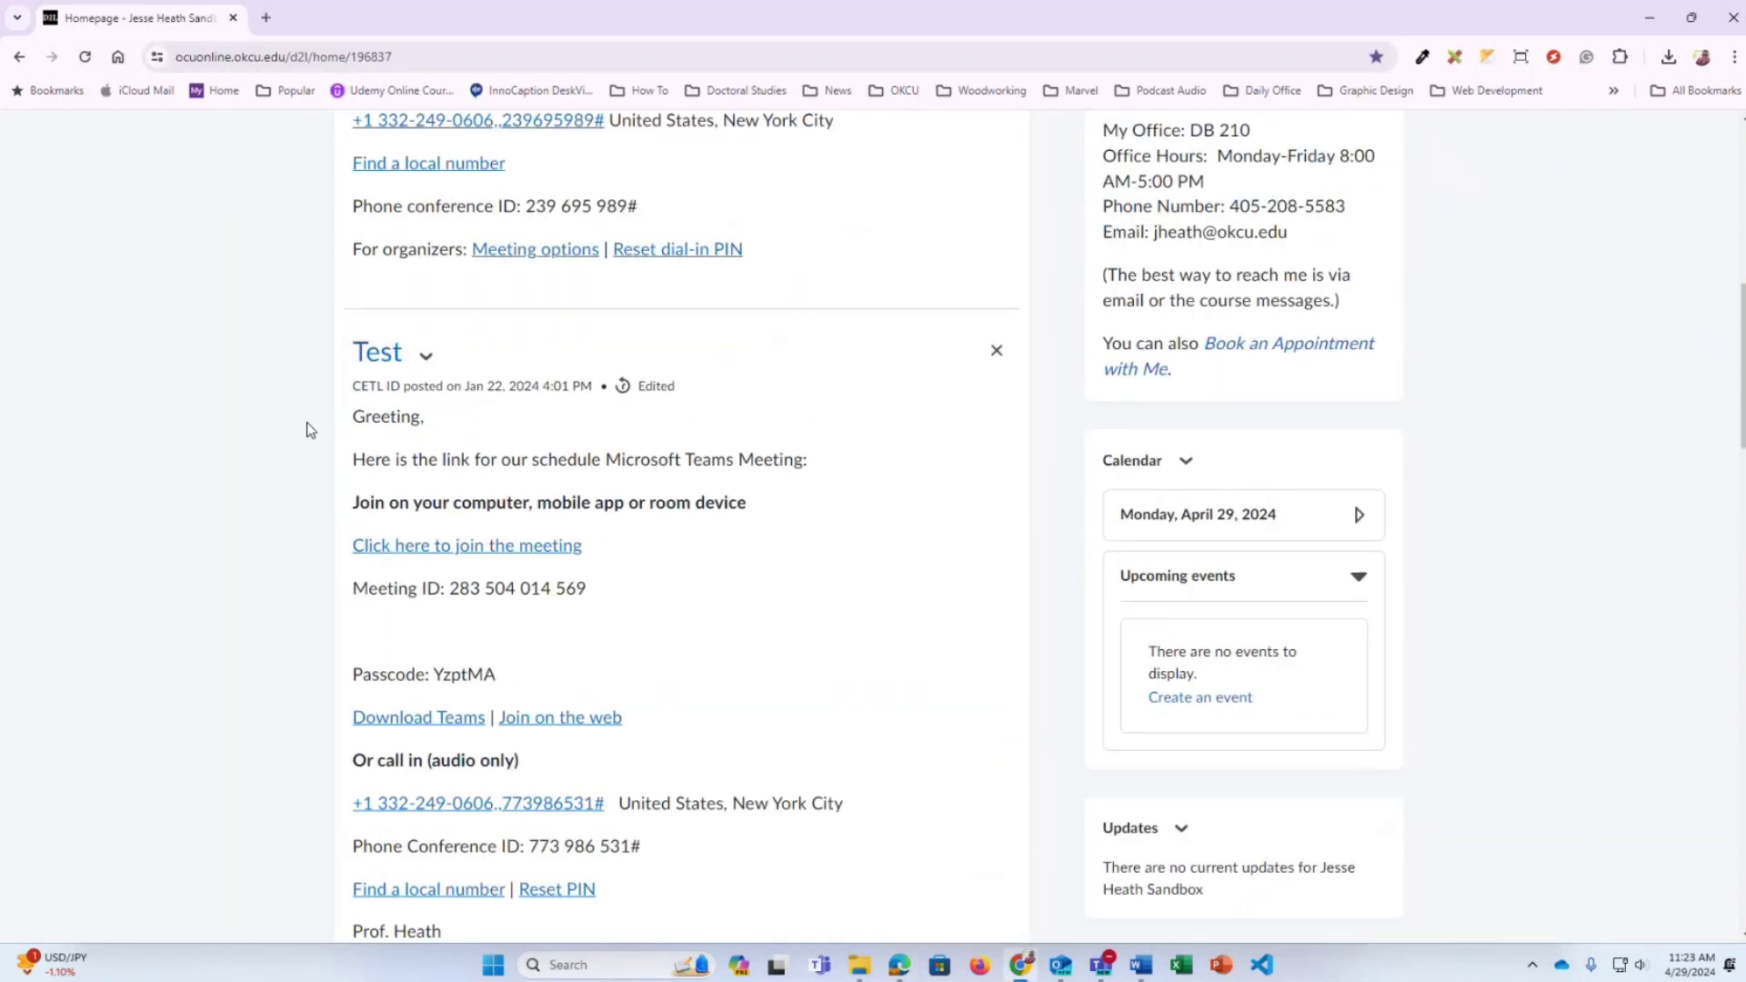
scroll(300, 405, "up", 2)
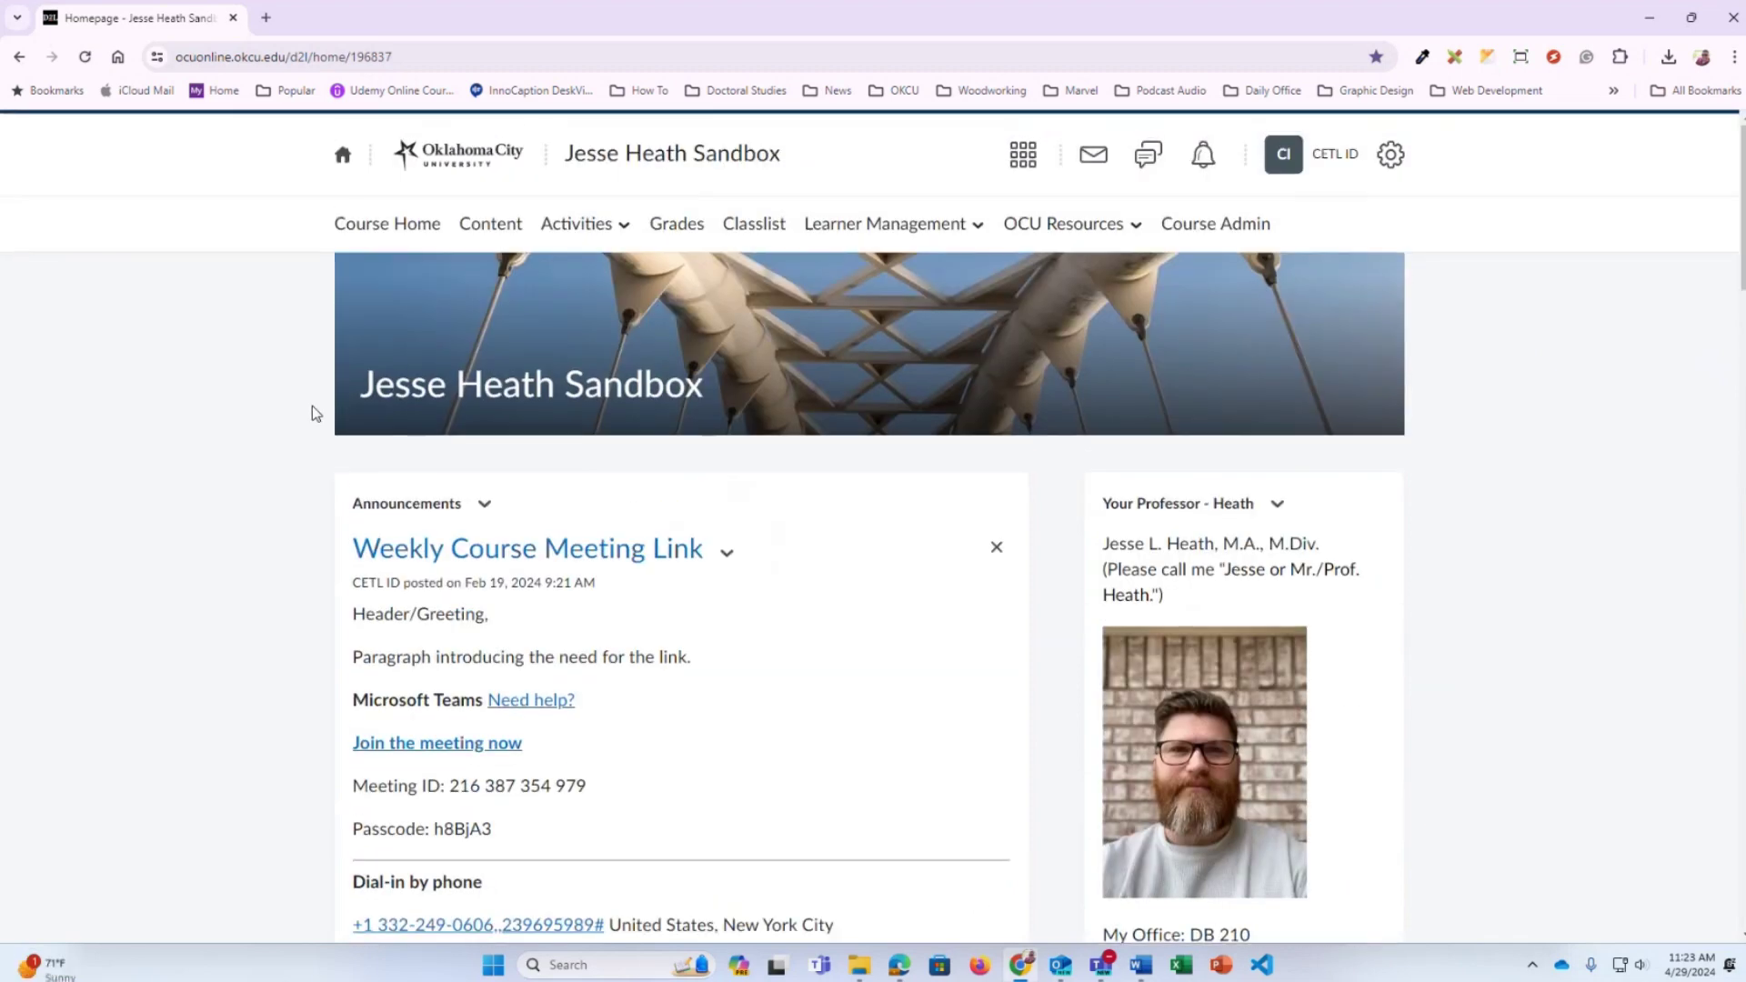
left_click(484, 505)
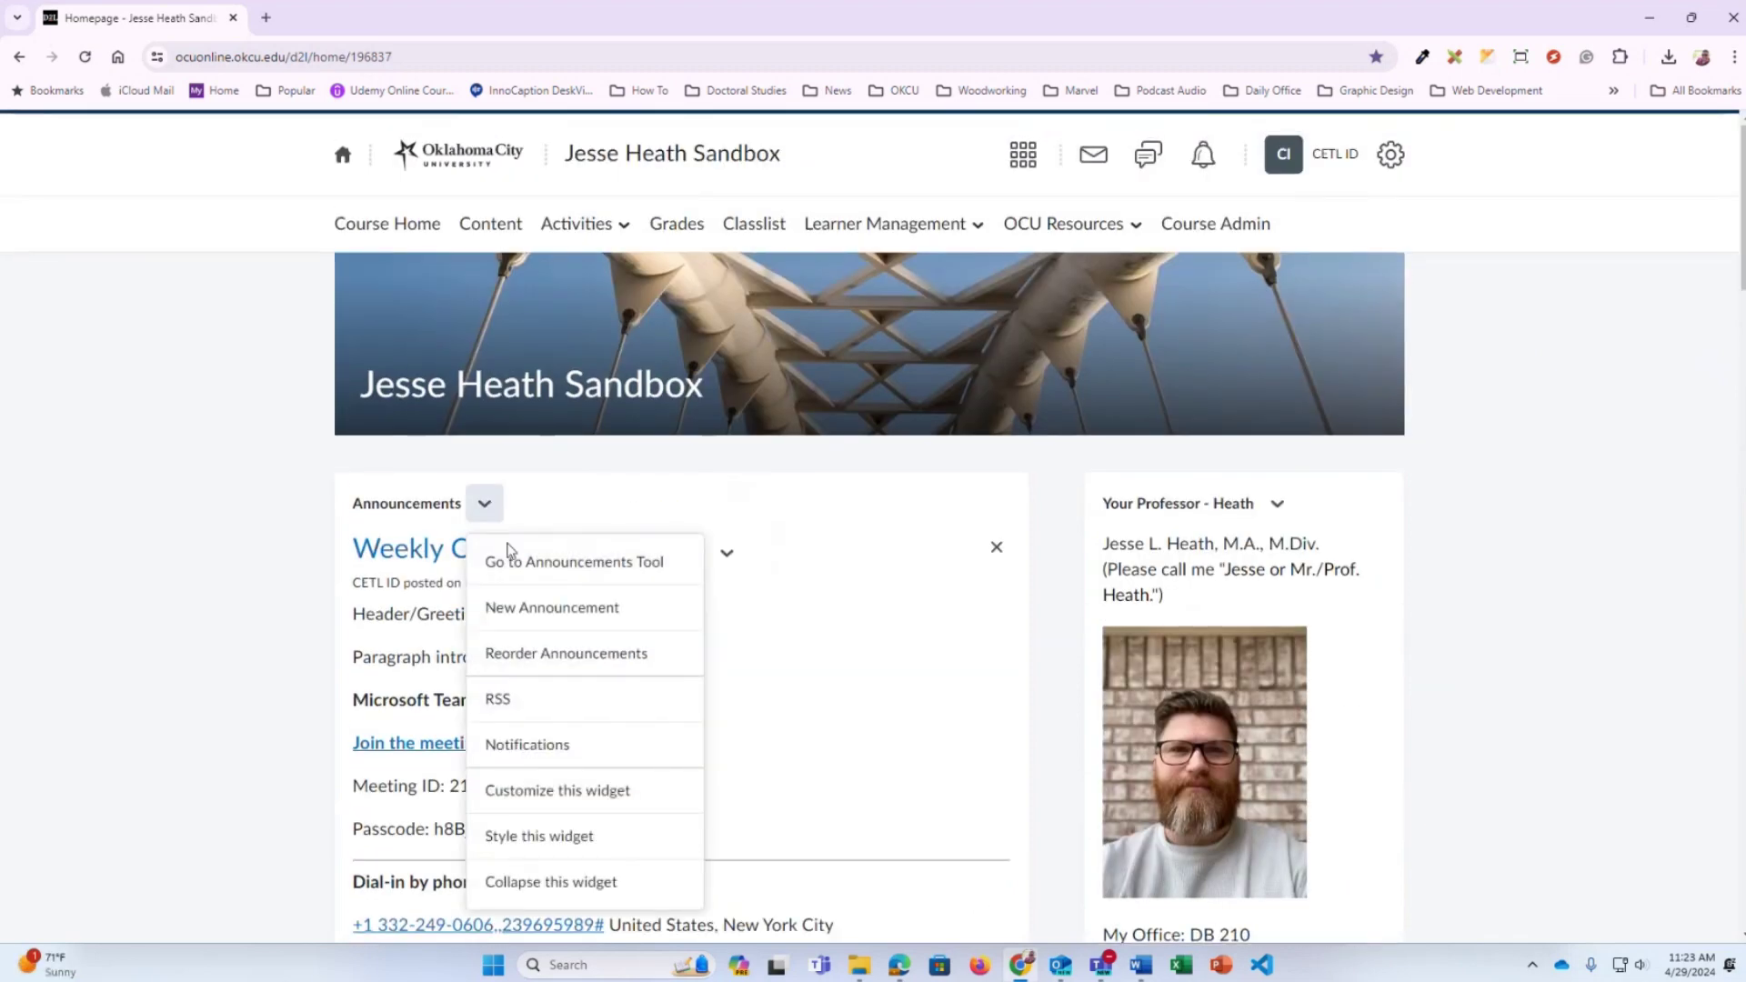
left_click(531, 622)
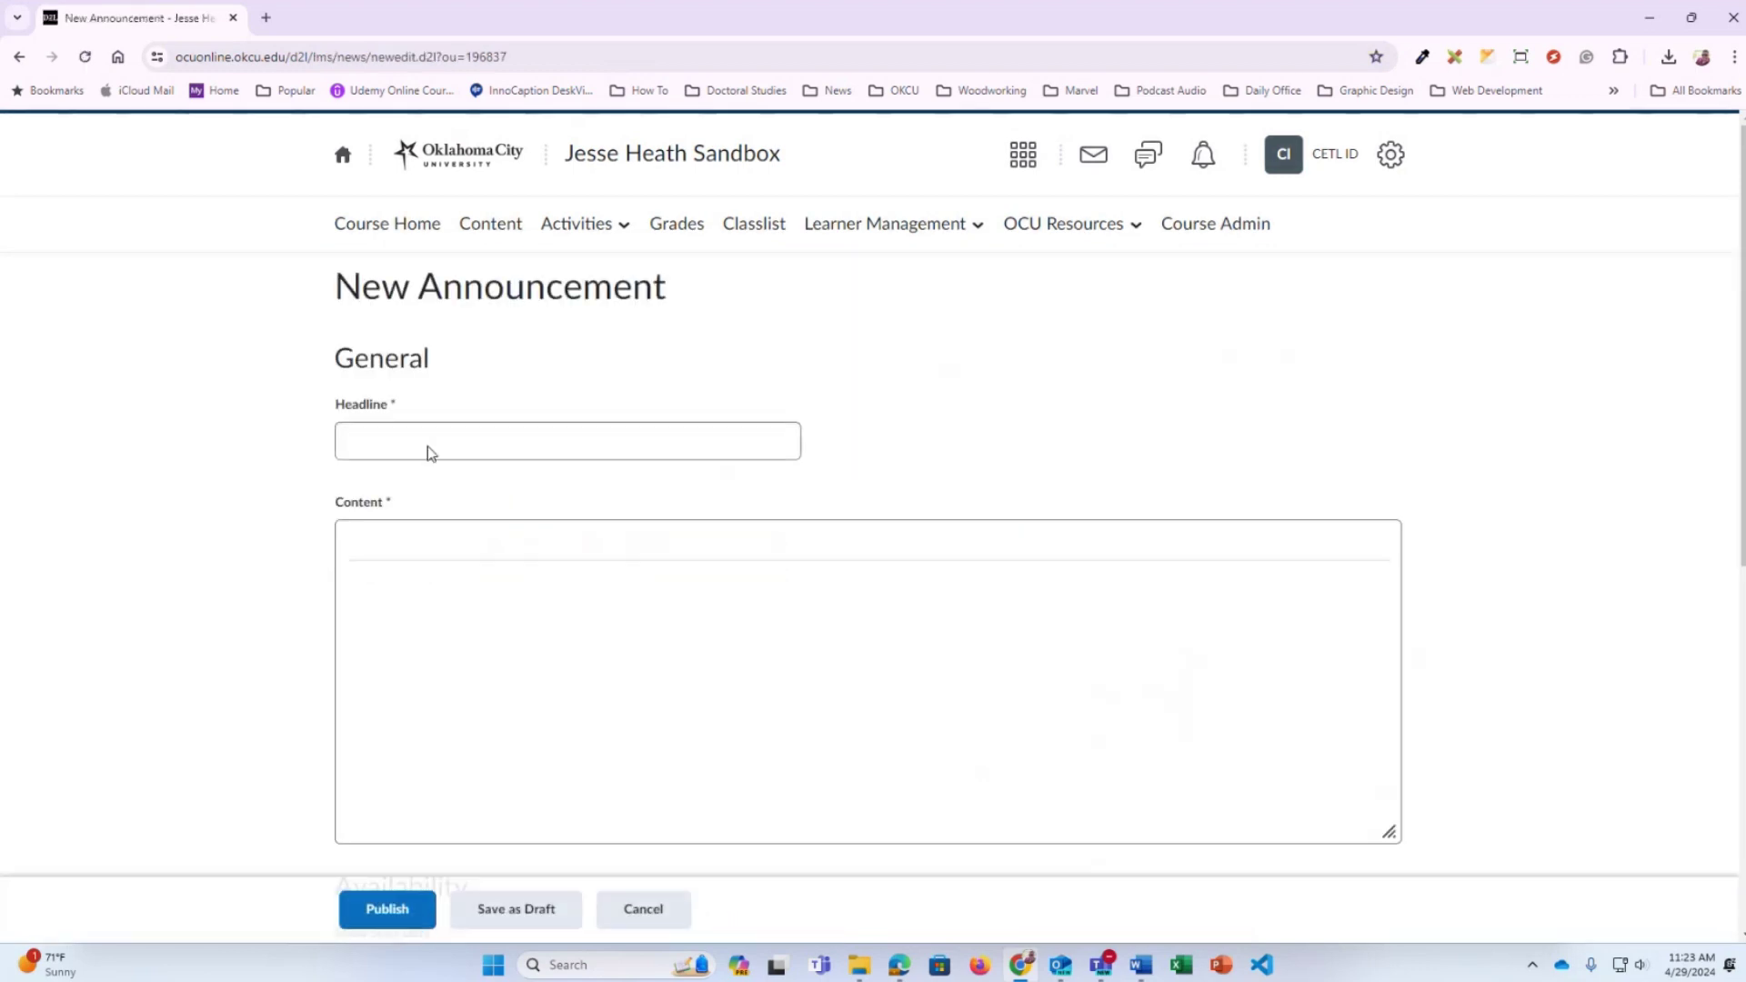
left_click(424, 448)
type("Sch")
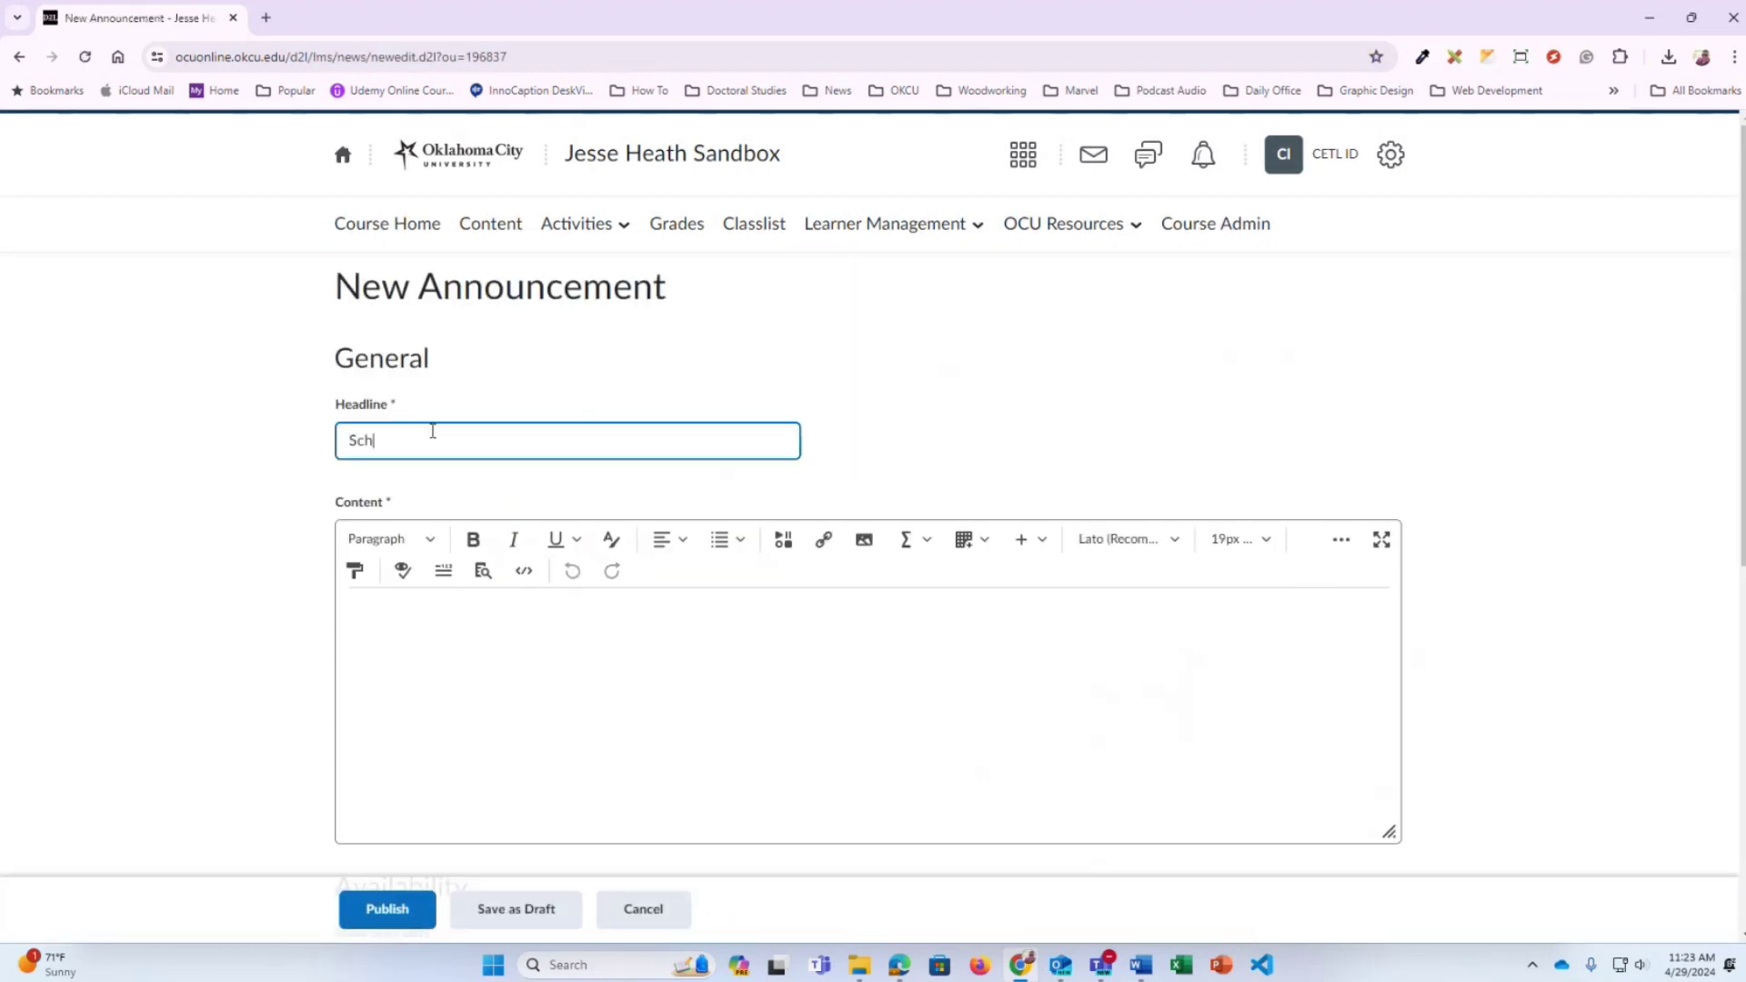
type("eduled Teams Meeting Link")
Write "Dear students," and "Please see the scheduled teams meeting link below." as content, and paste the copied meeting details, including the meeting passcode, underneath
left_click(461, 652)
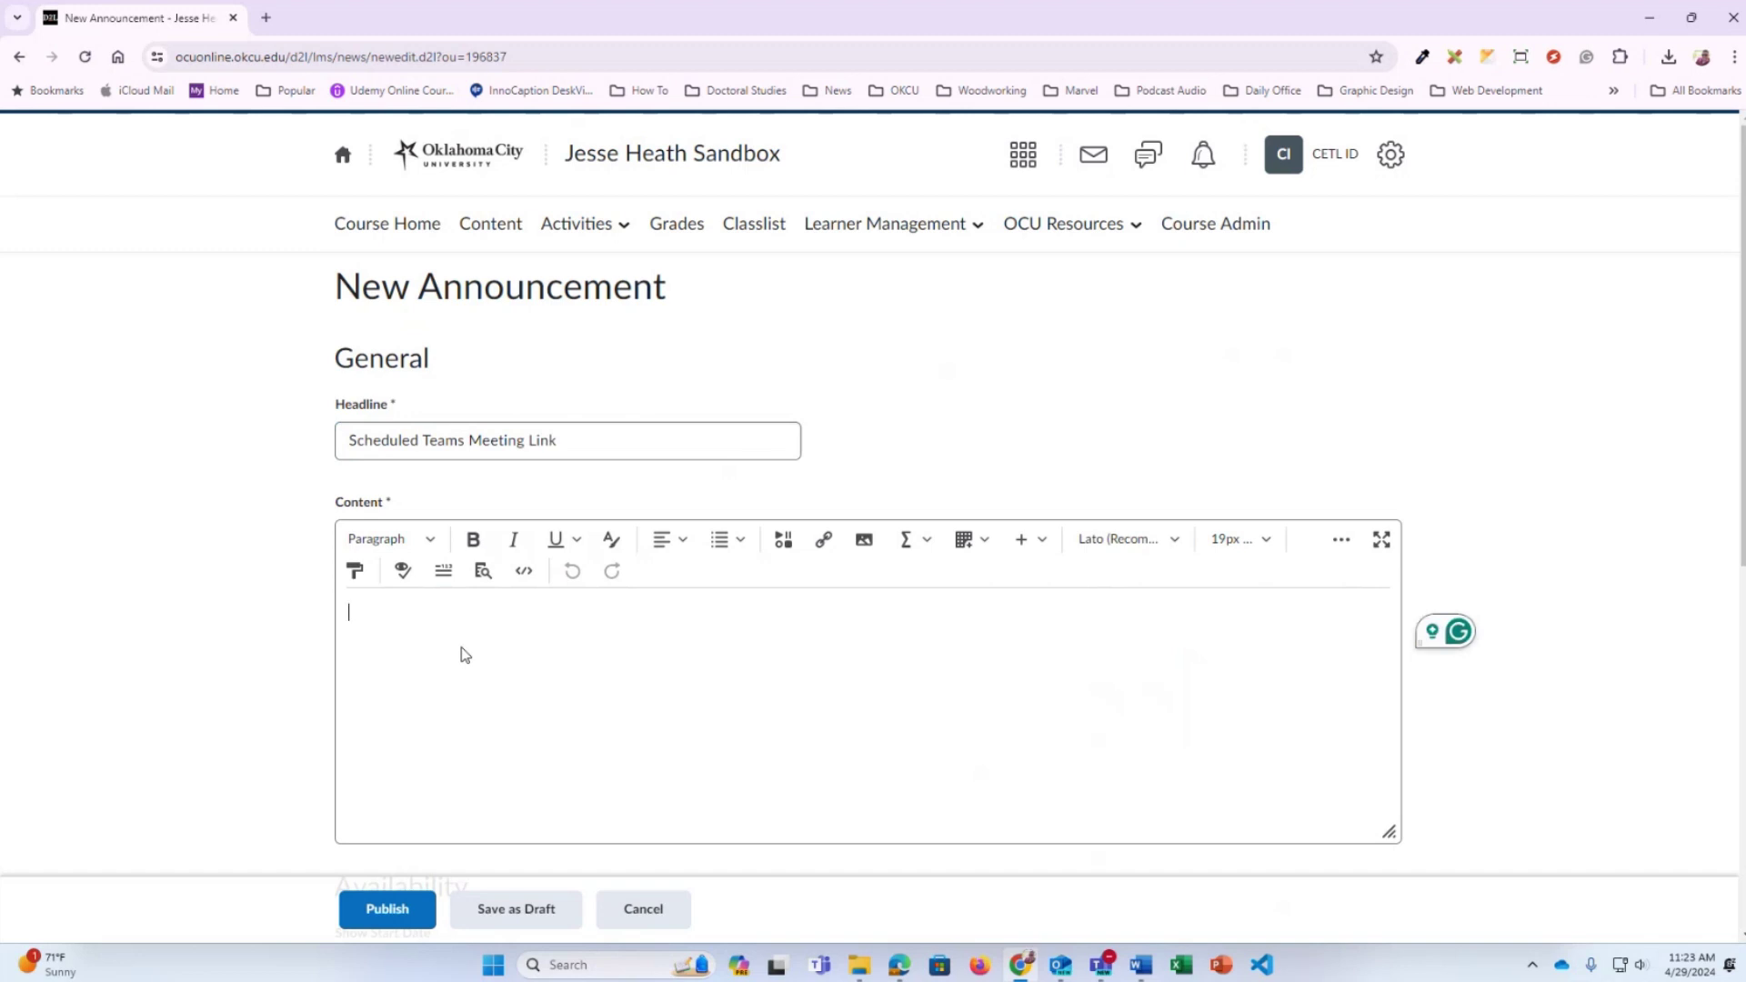
type("Dear students,")
key("Return")
type("Please se")
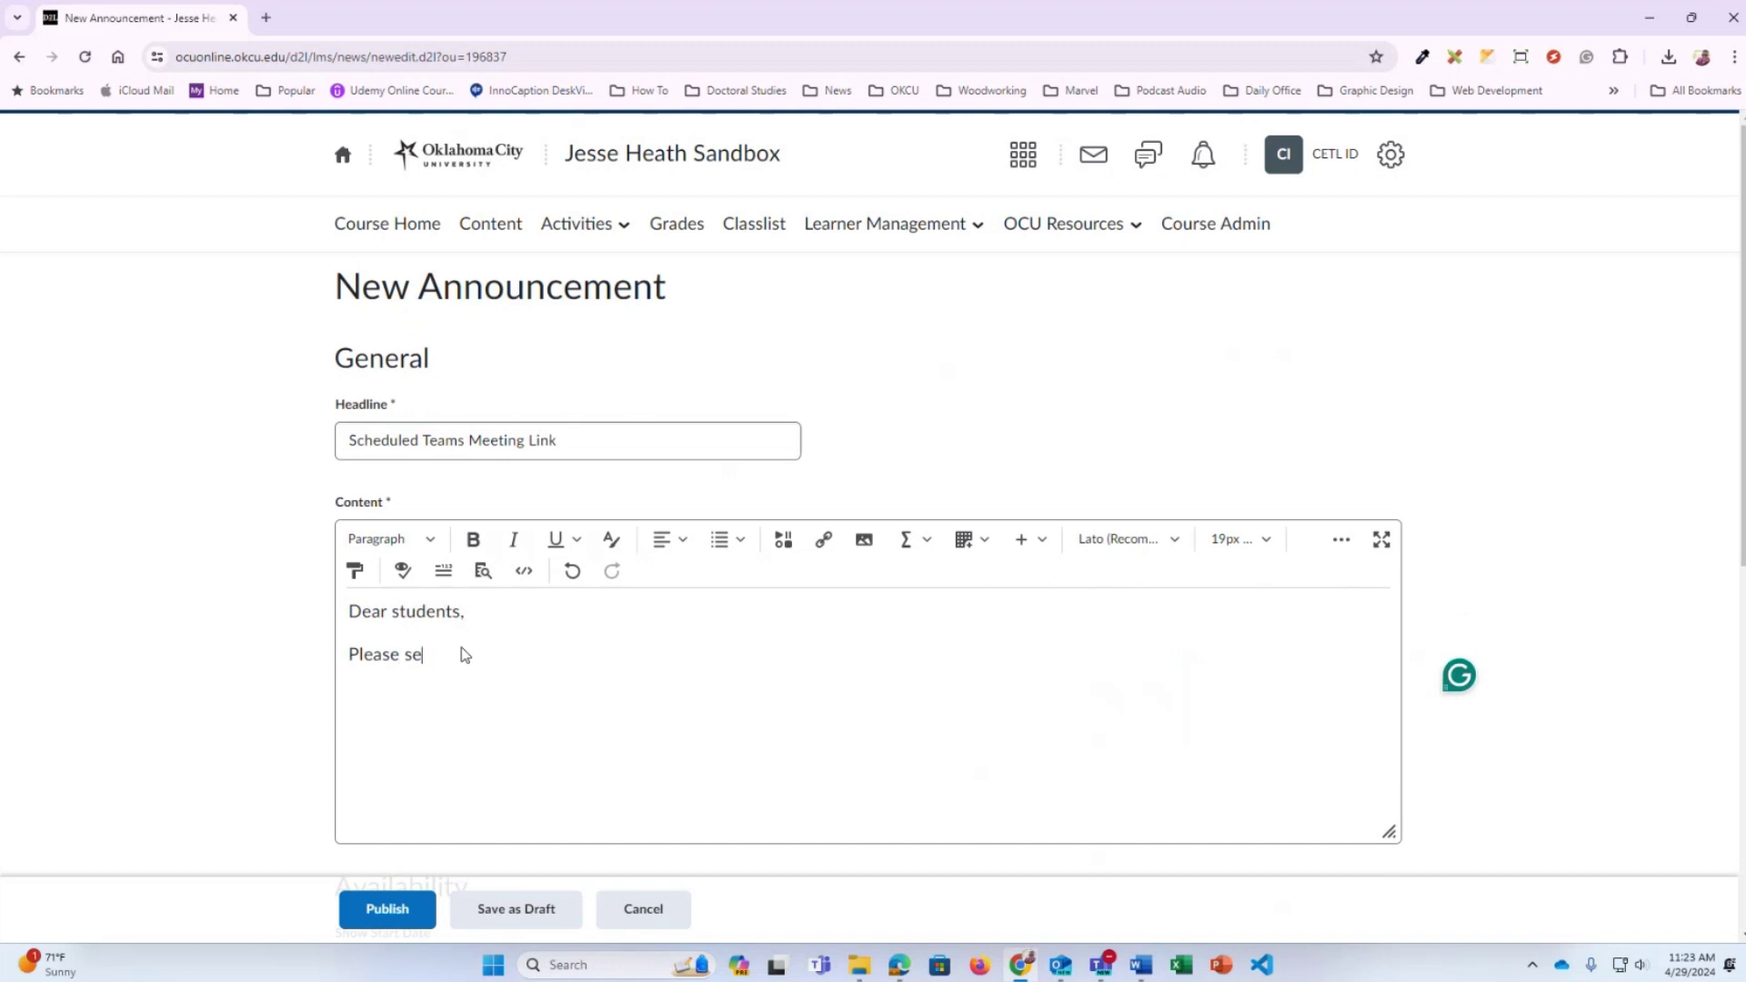
type("e the scheduled teams meeting lin")
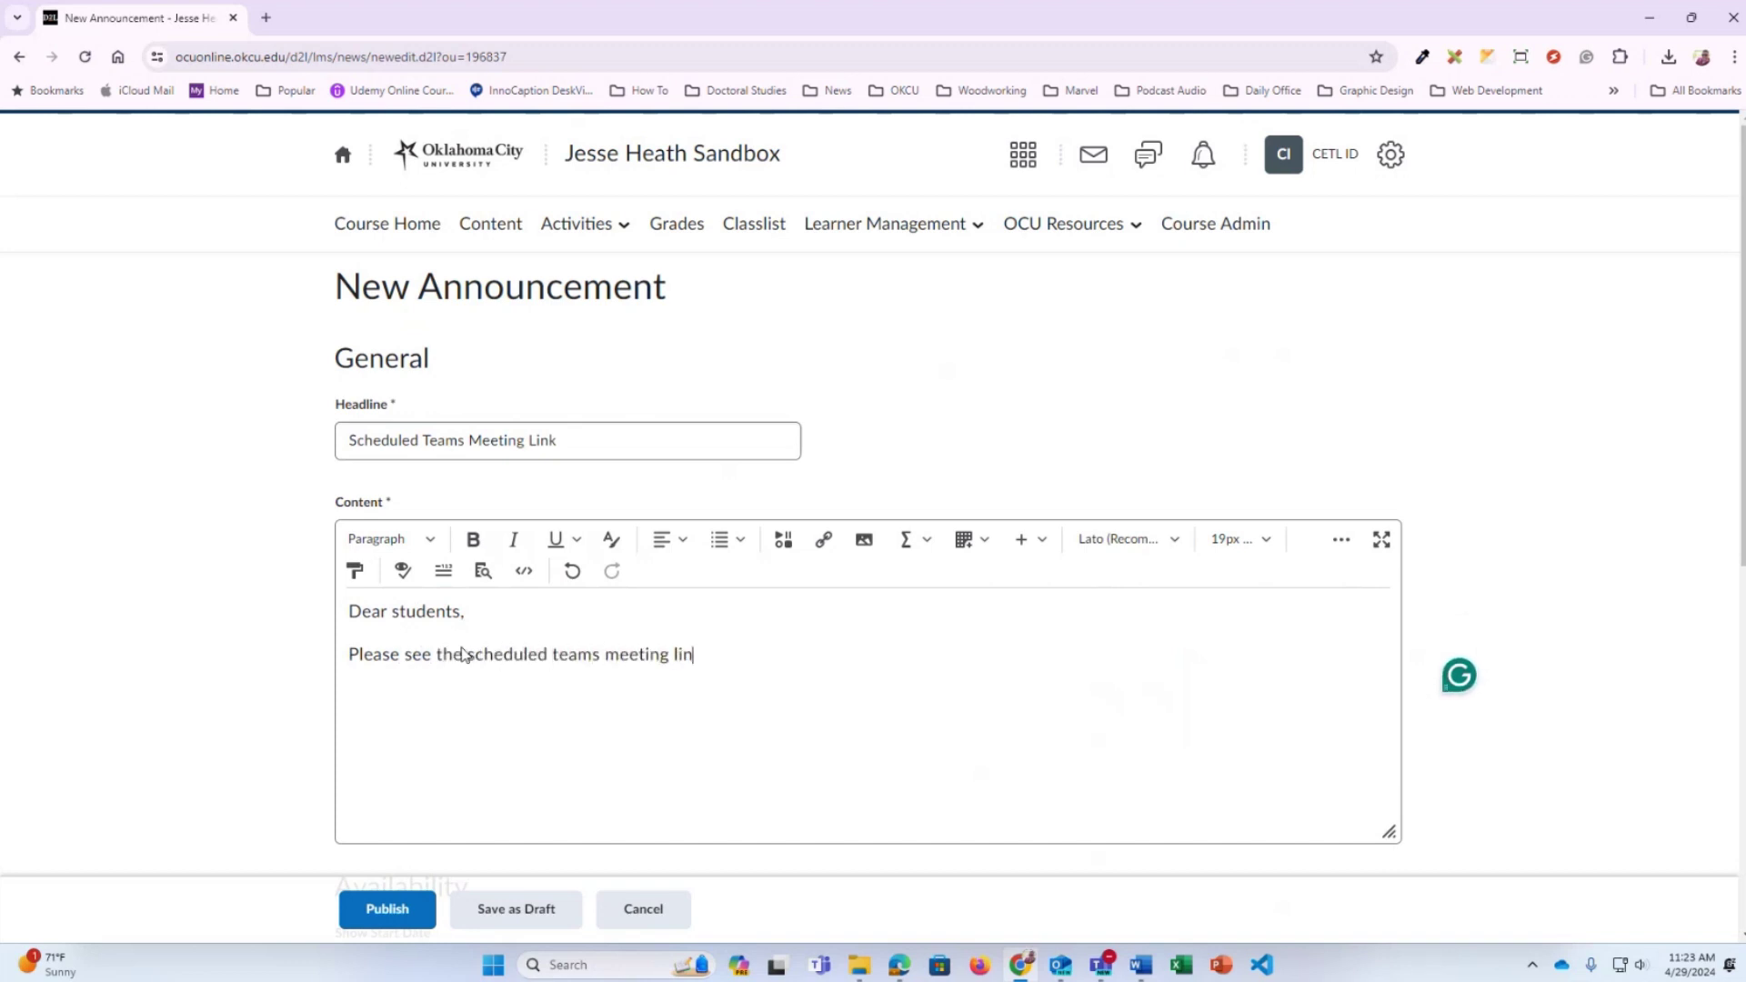
type("k below.")
key("Return")
key("ctrl+v")
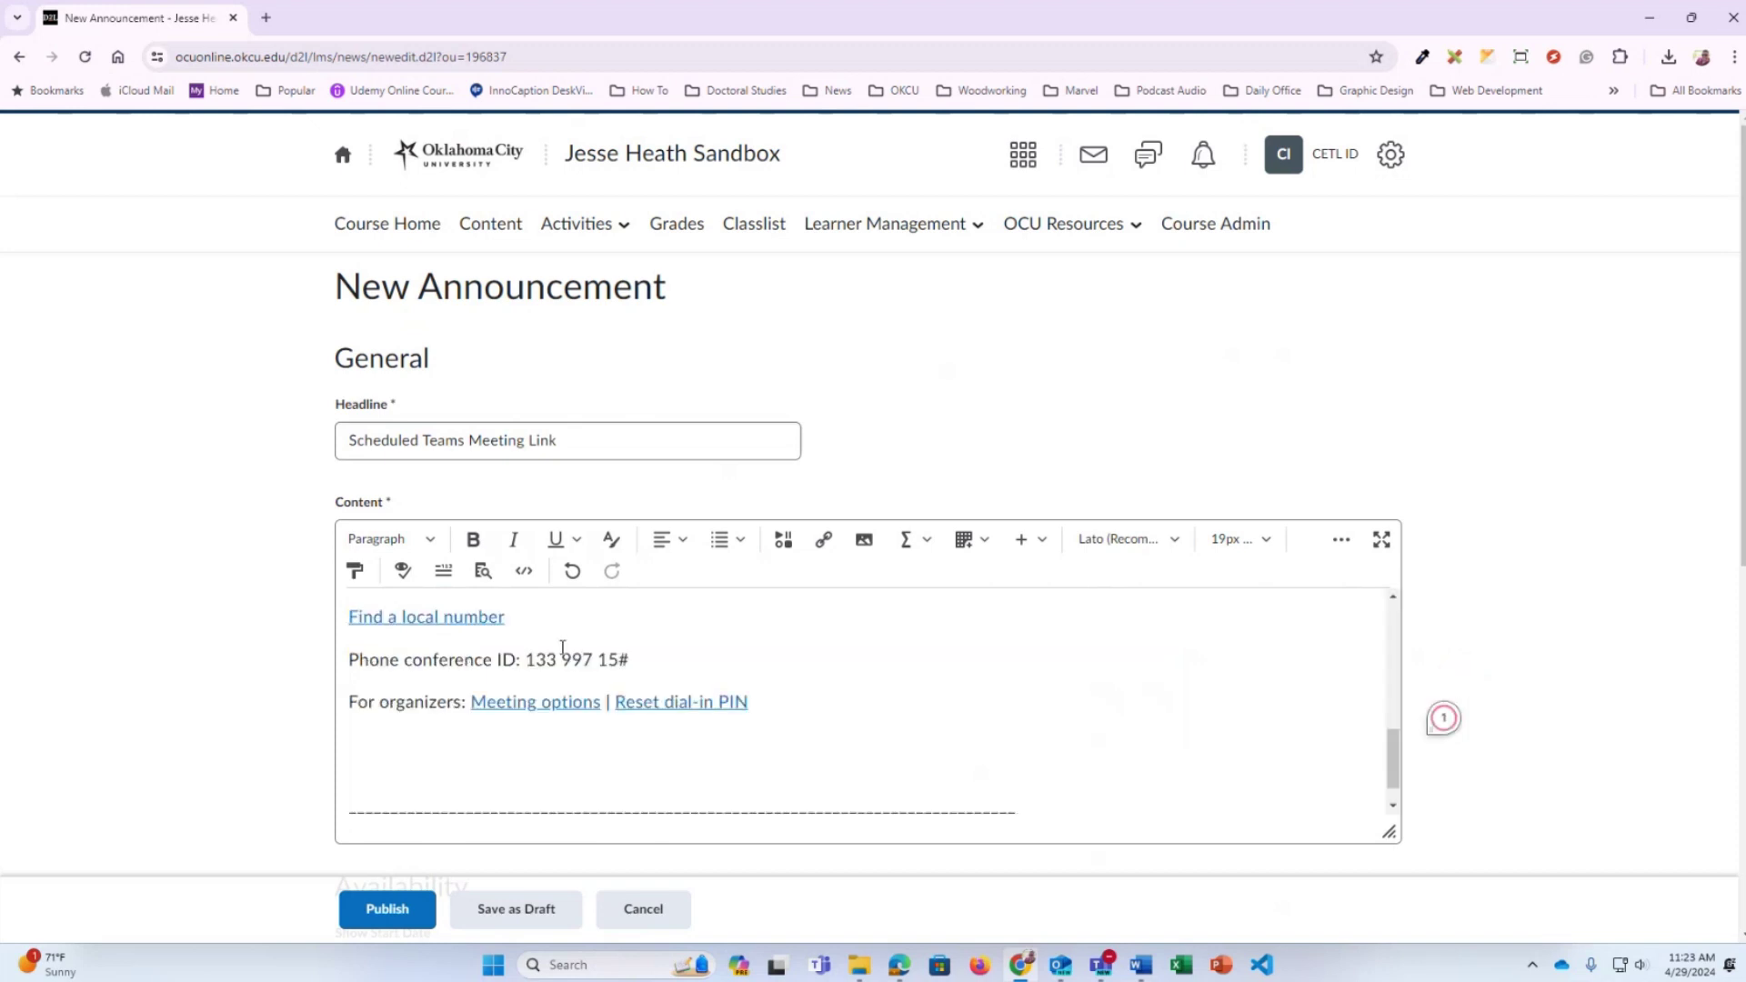
Remove the blank lines between the introductory sentence and the separator line above the pasted Microsoft Teams details
scroll(994, 689, "up", 10)
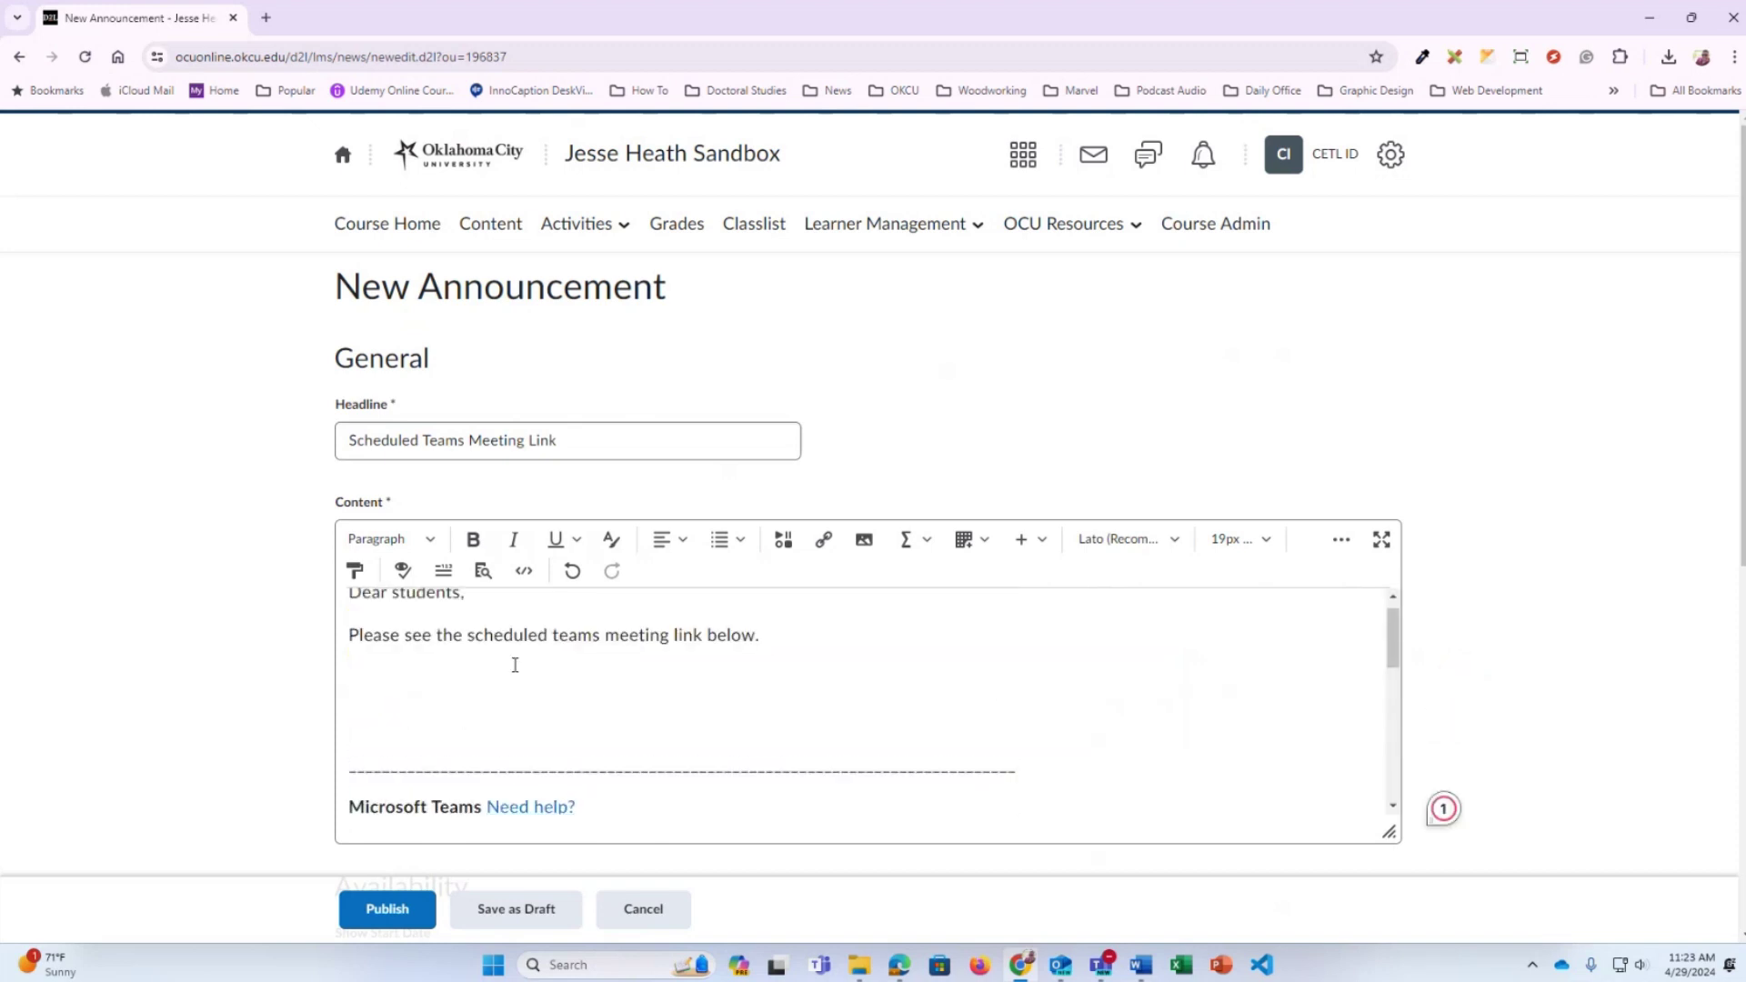
left_click(406, 703)
key("Delete")
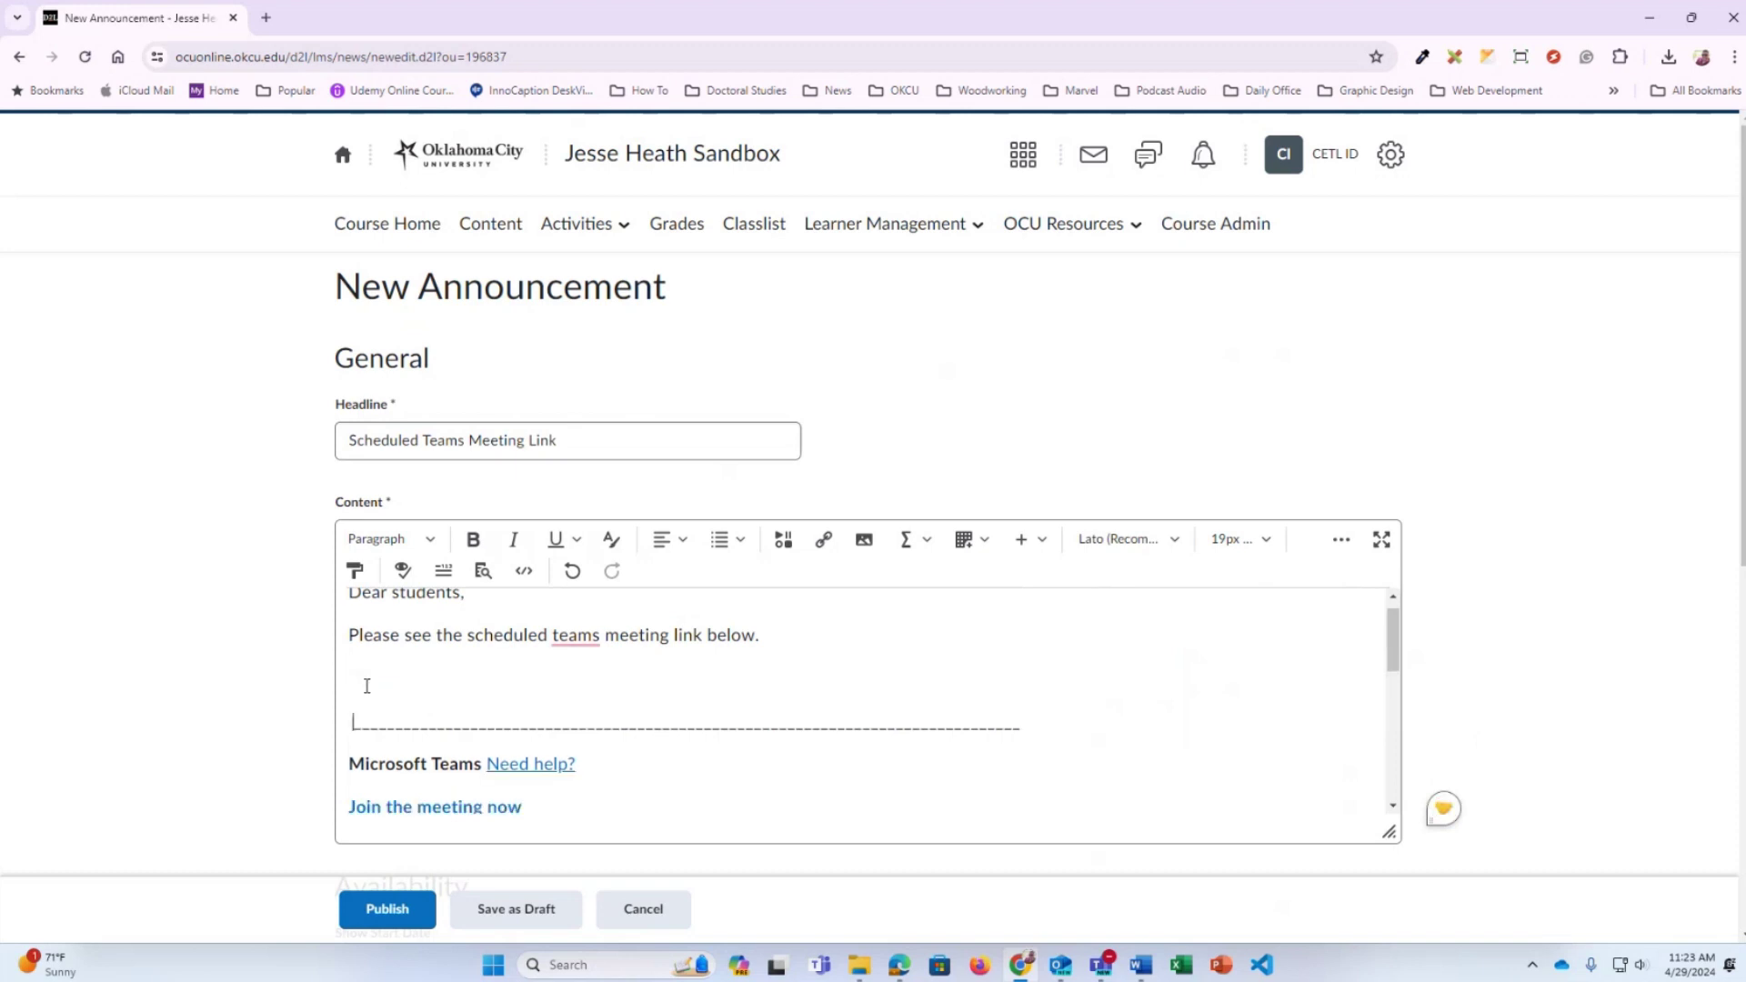
key("BackSpace")
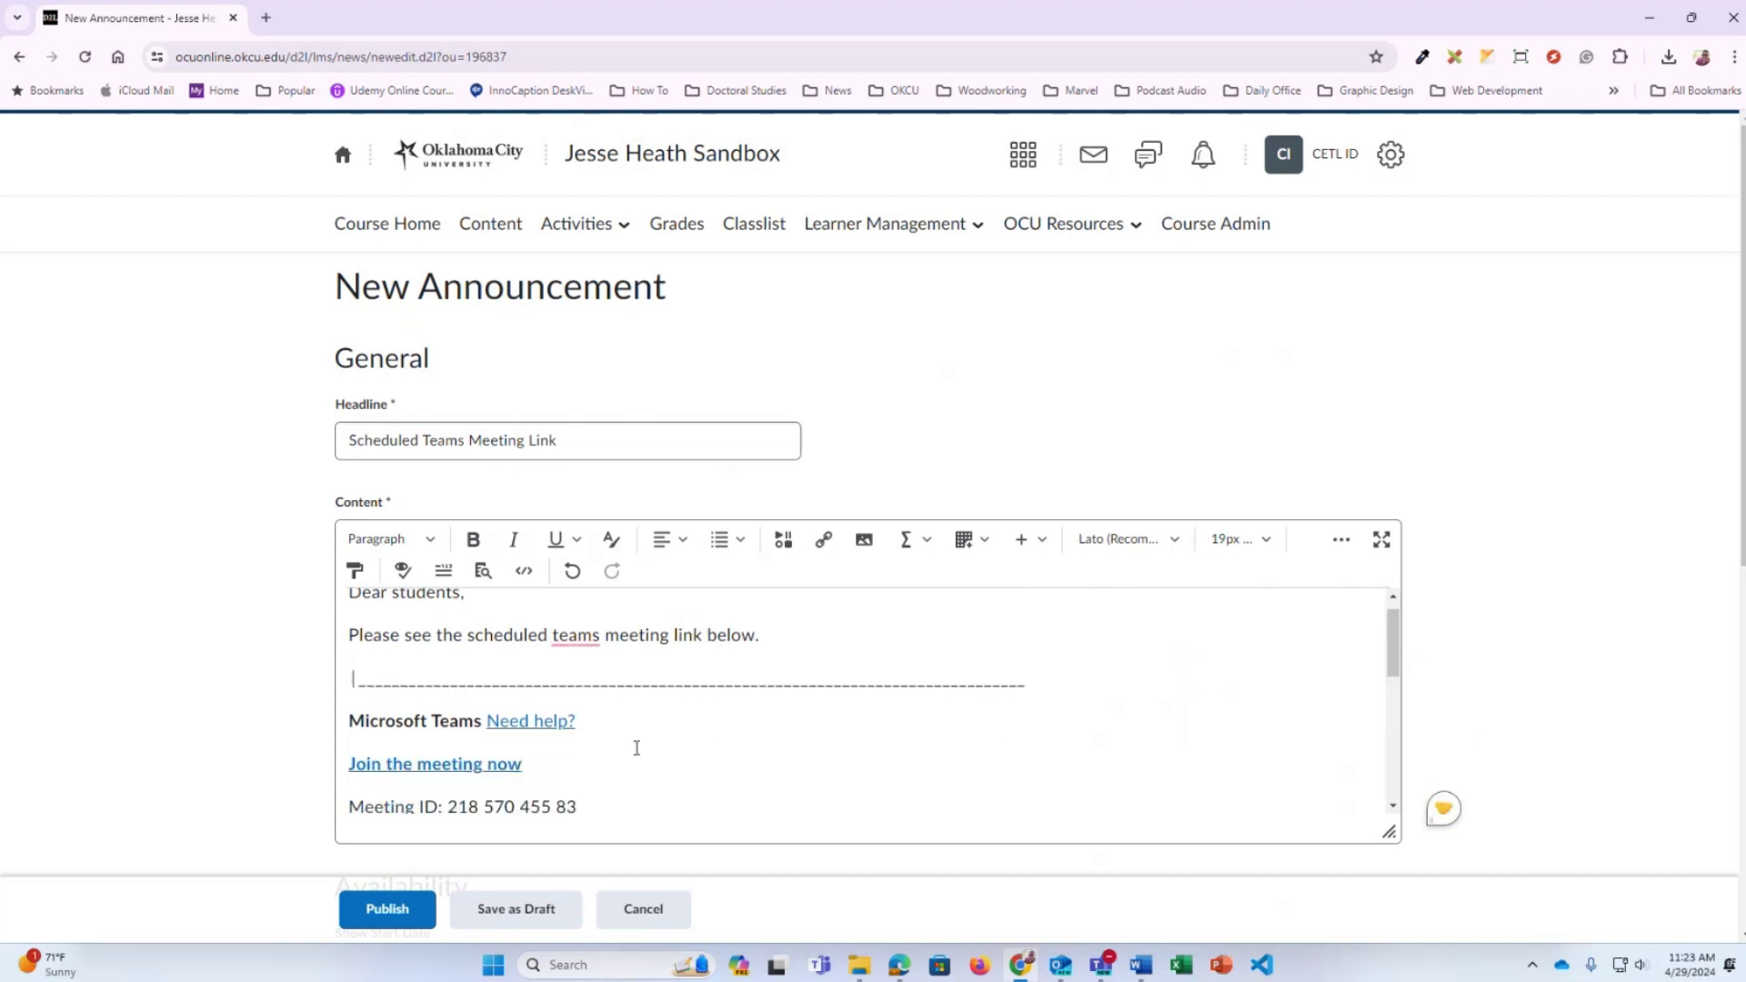
scroll(670, 729, "down", 5)
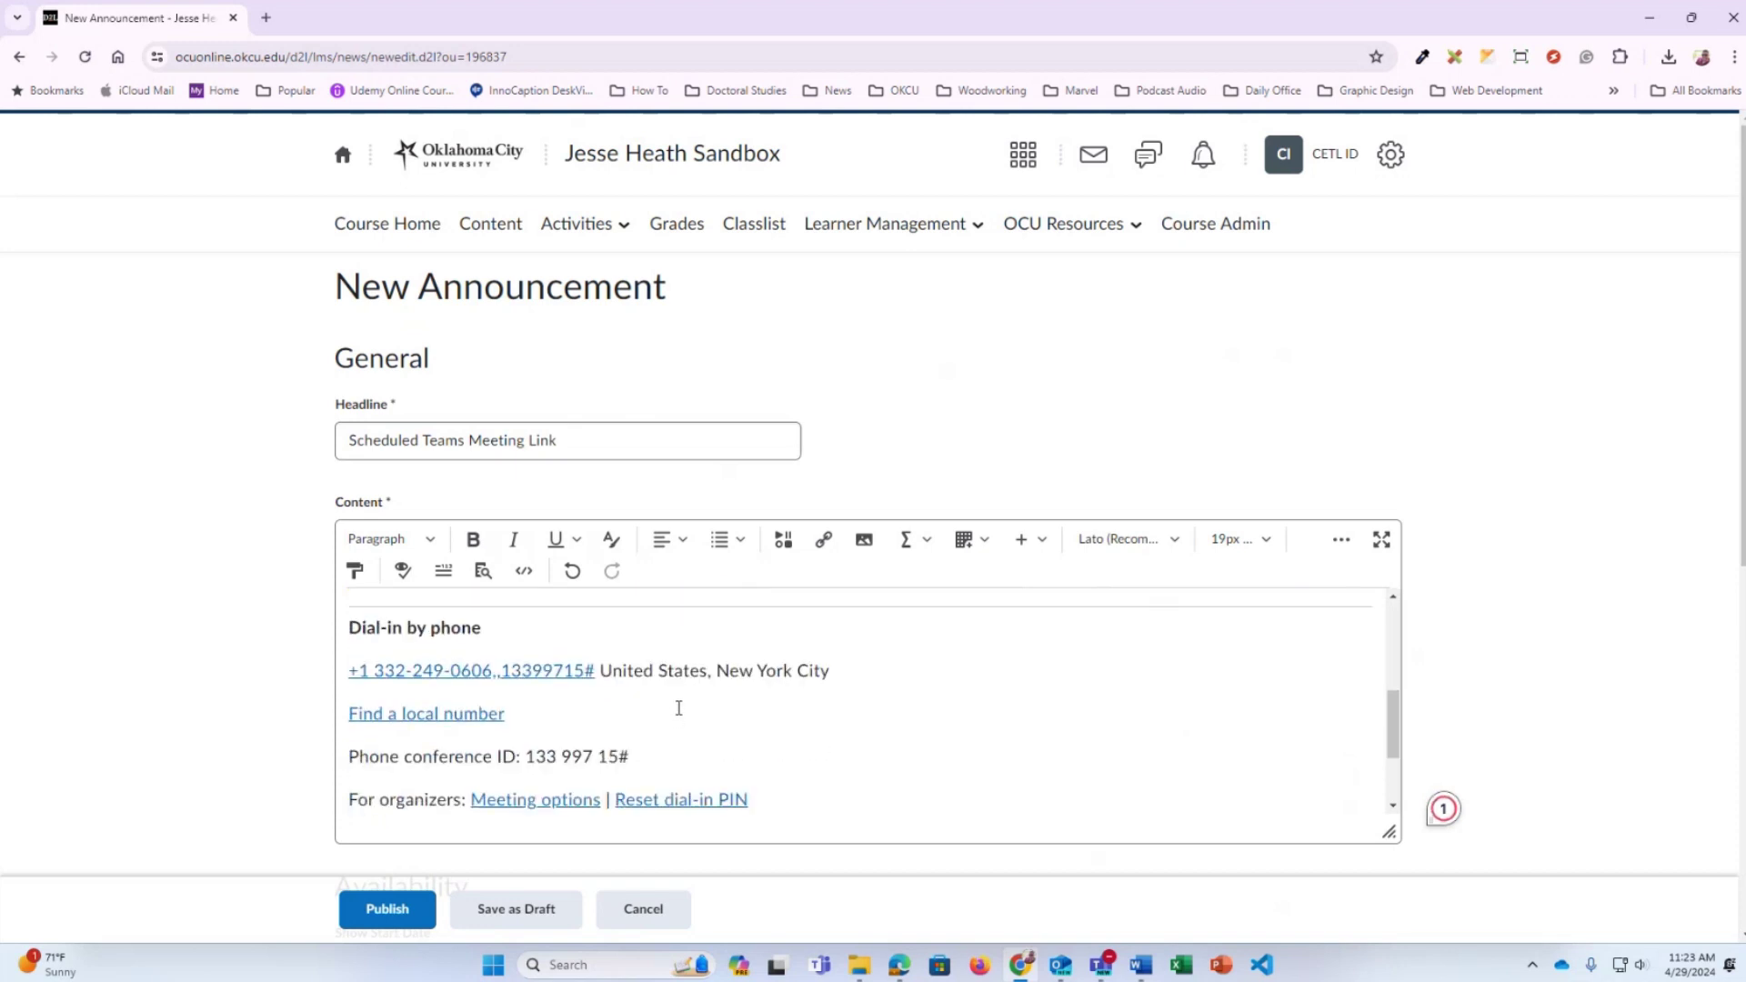
Publish the announcement and view it on the course homepage
left_click(414, 912)
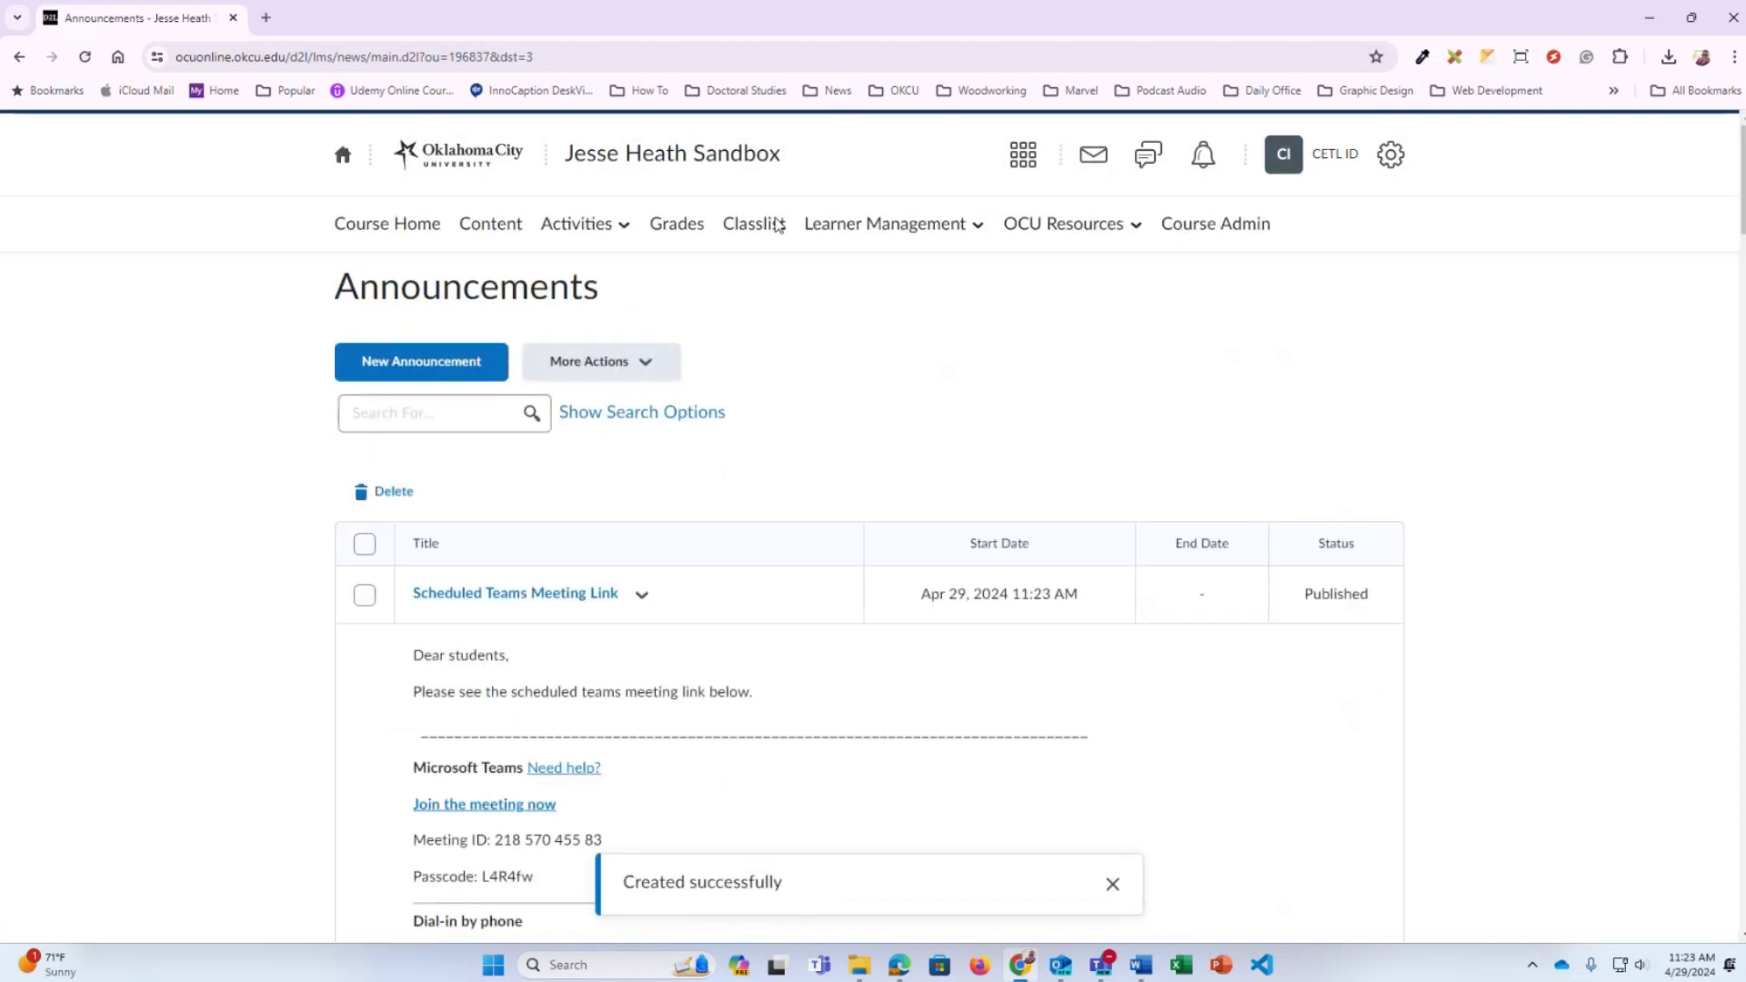
left_click(407, 226)
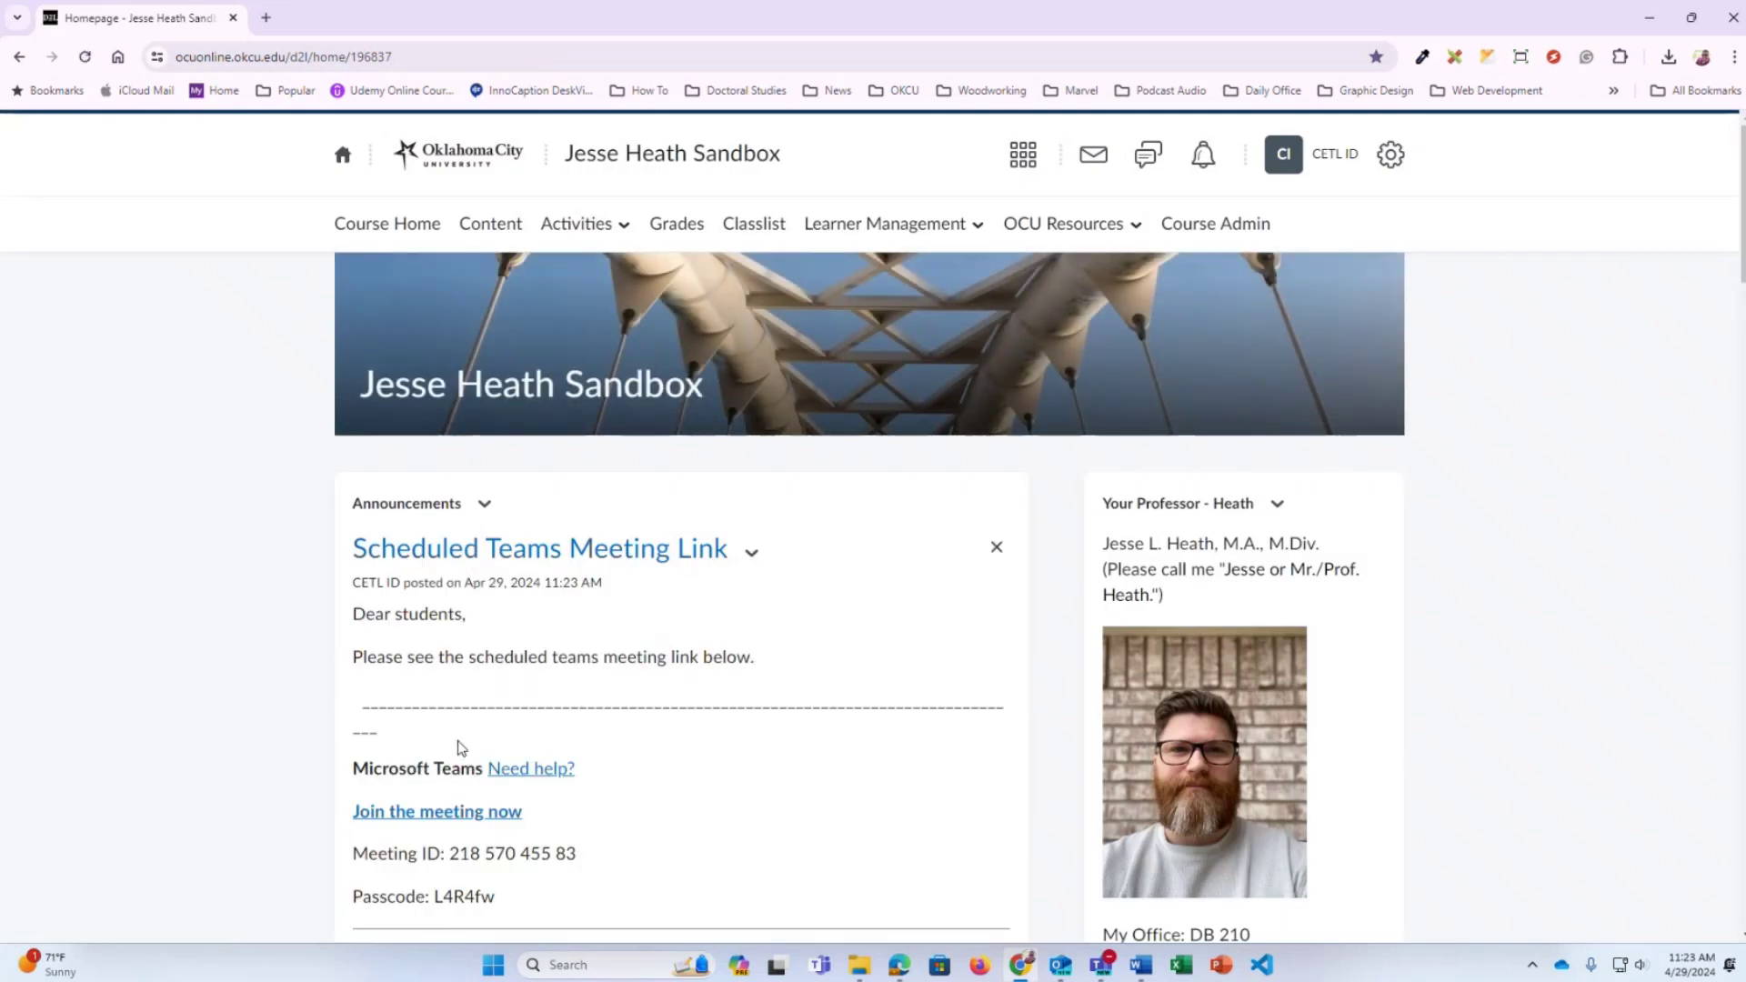
scroll(461, 747, "down", 1)
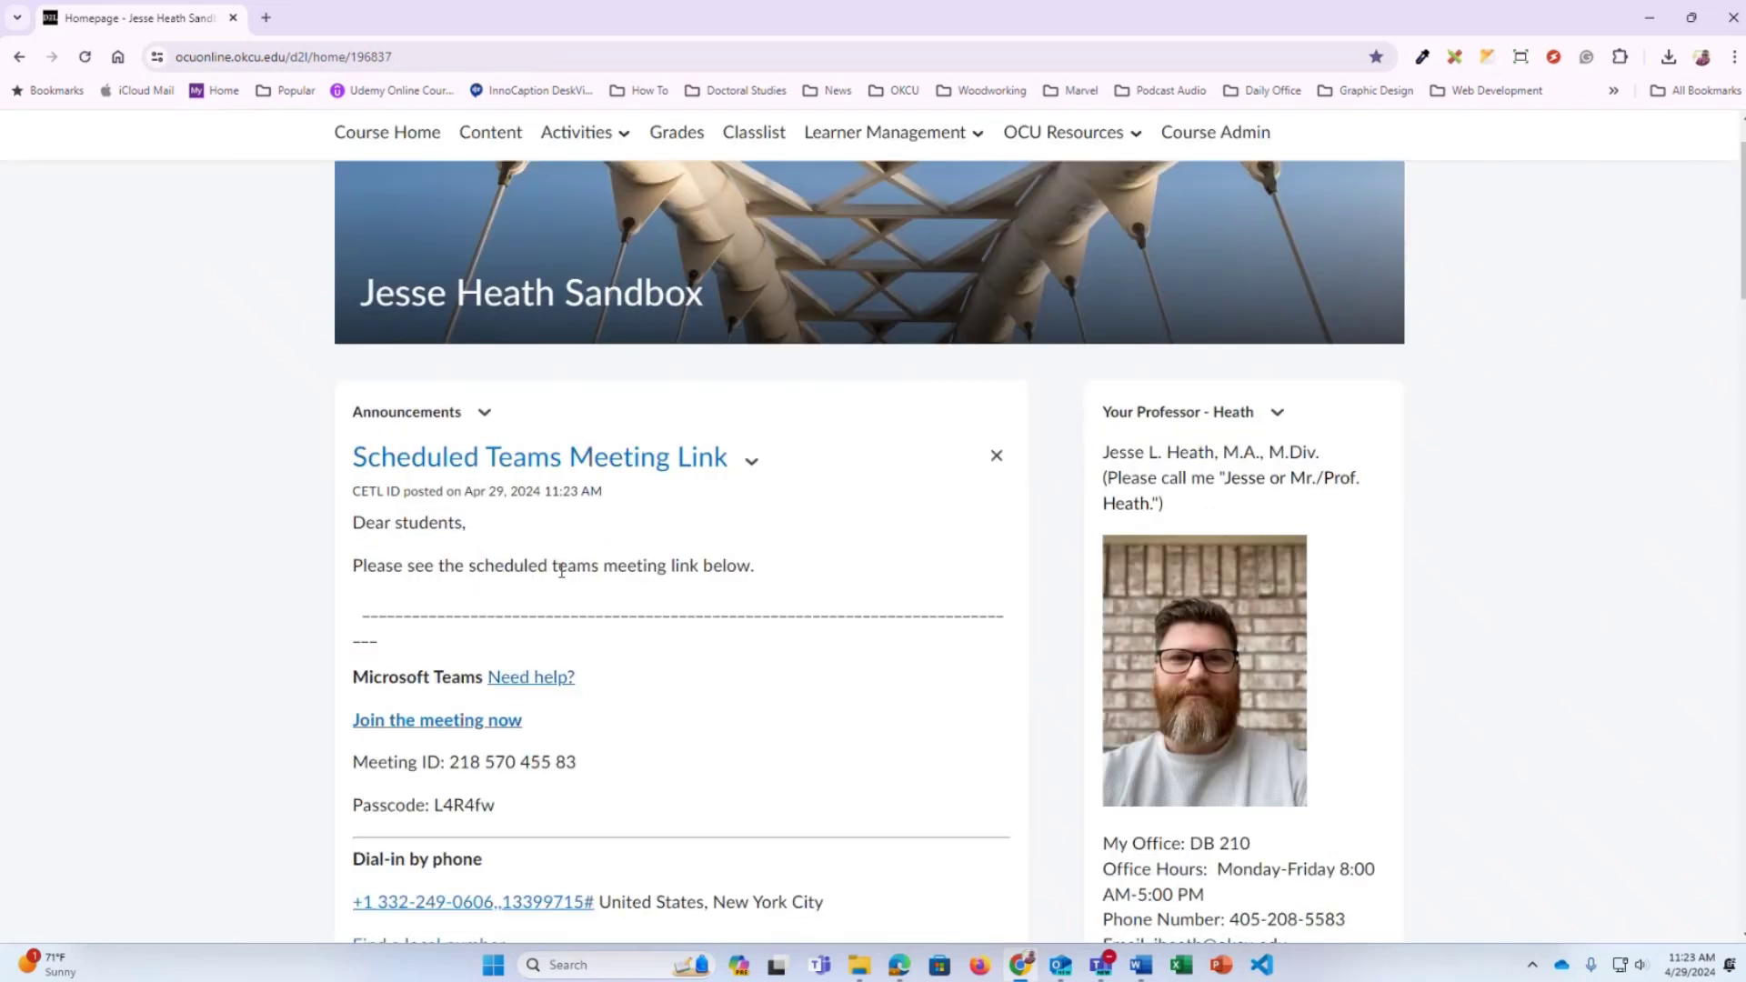